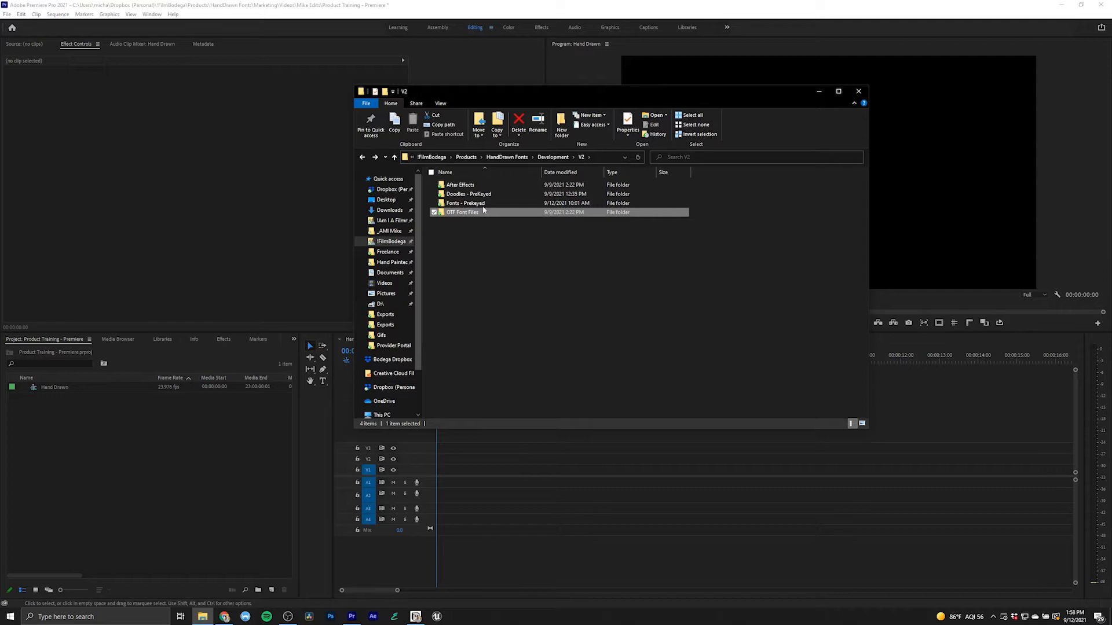
Import the Doodles - PreKeyed and Fonts - Prekeyed folders from File Explorer into the Premiere project
left_click(463, 204)
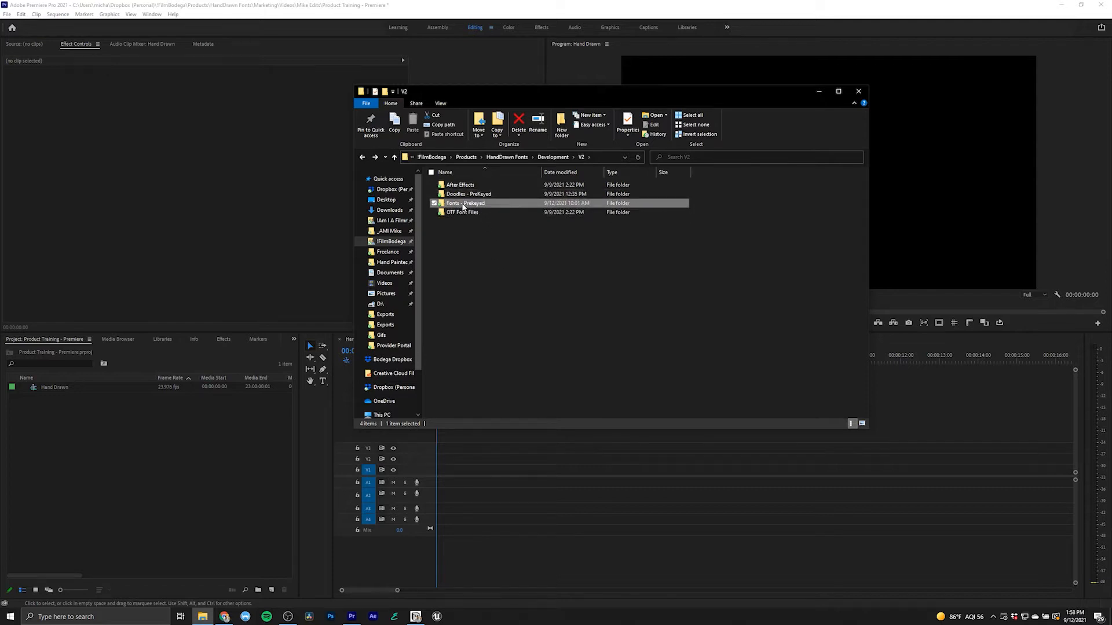
left_click(472, 195, "ctrl")
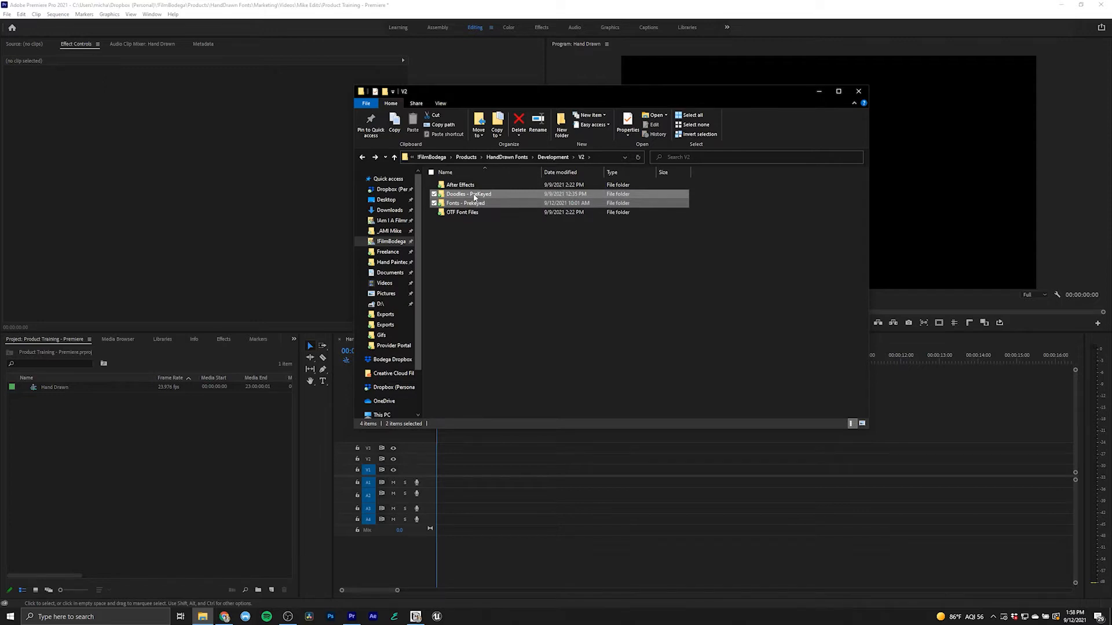
left_click_drag(475, 198, 120, 450)
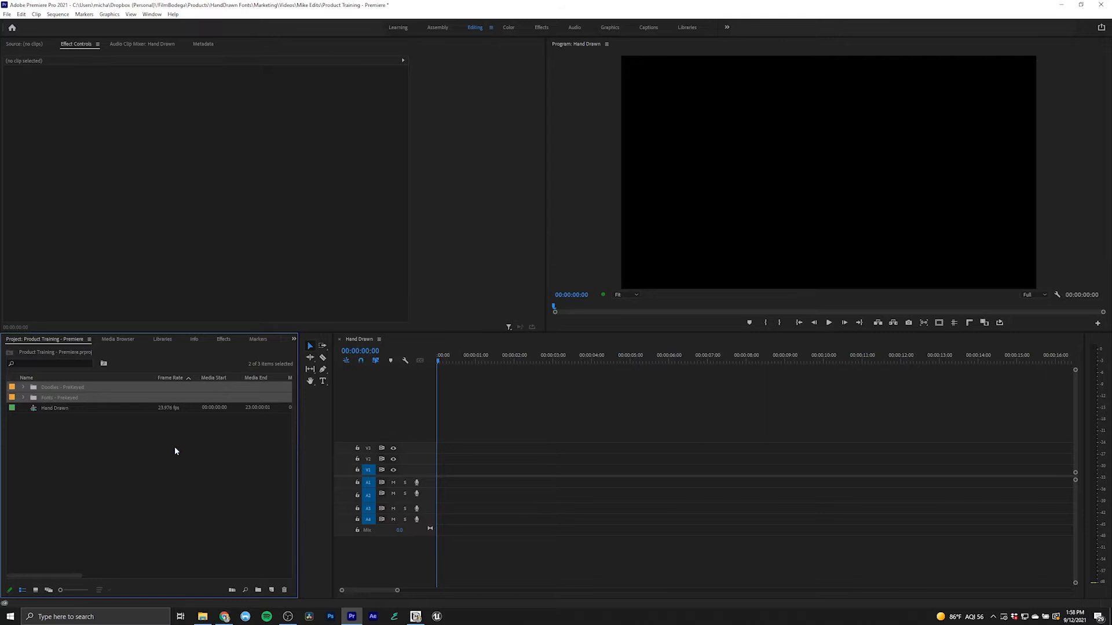
left_click(106, 426)
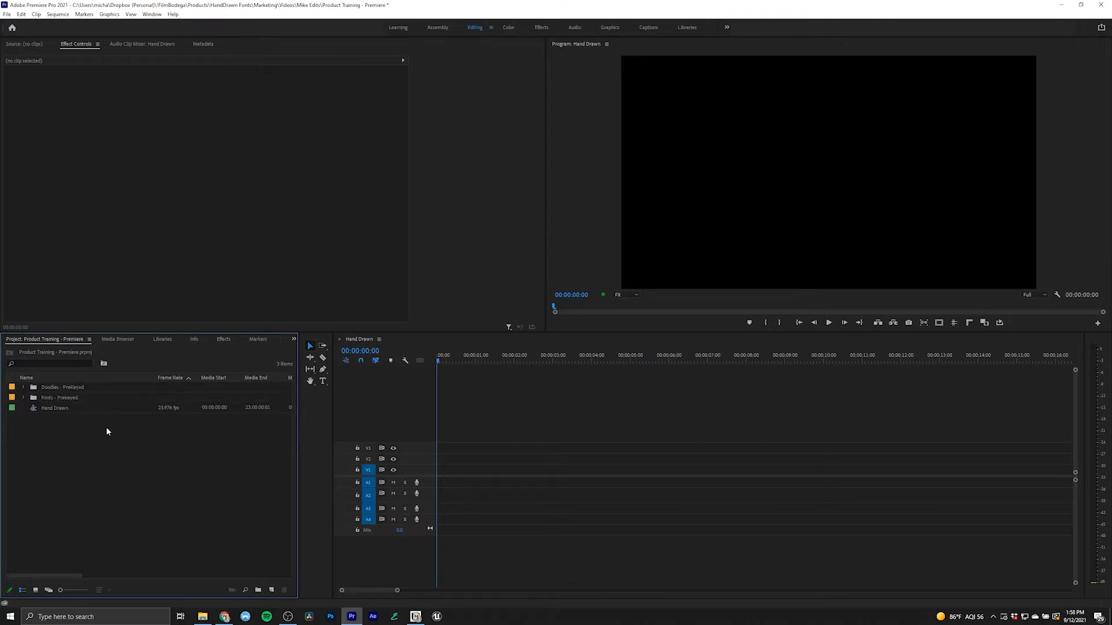
Look through the contents of the Doodles - PreKeyed bin, its Filled bin and the Fonts - Prekeyed bin
double_click(34, 388)
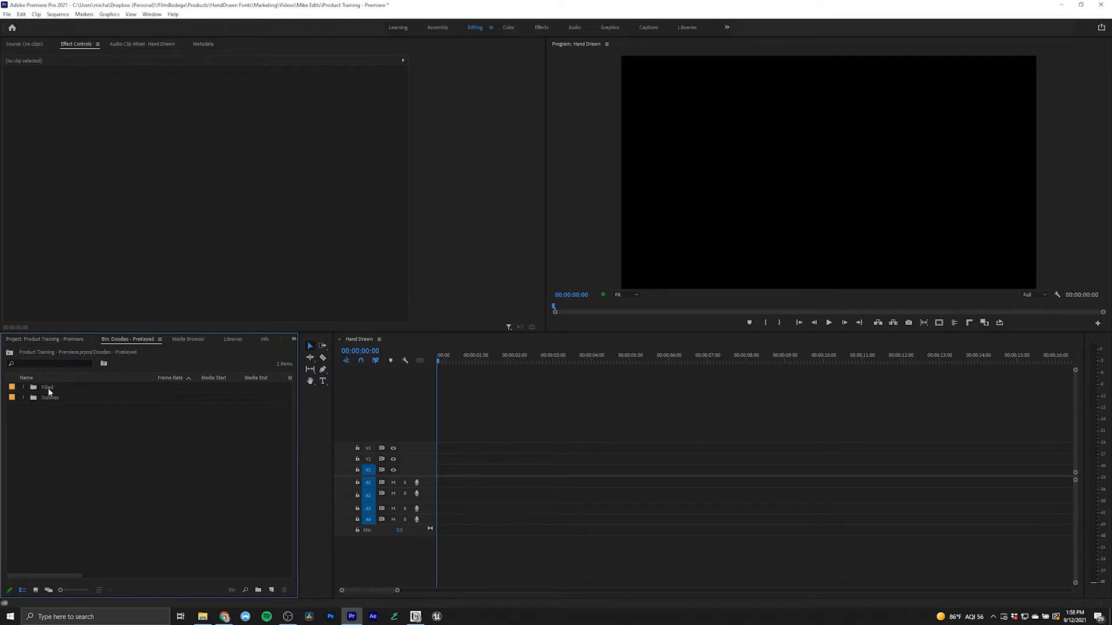
double_click(33, 388)
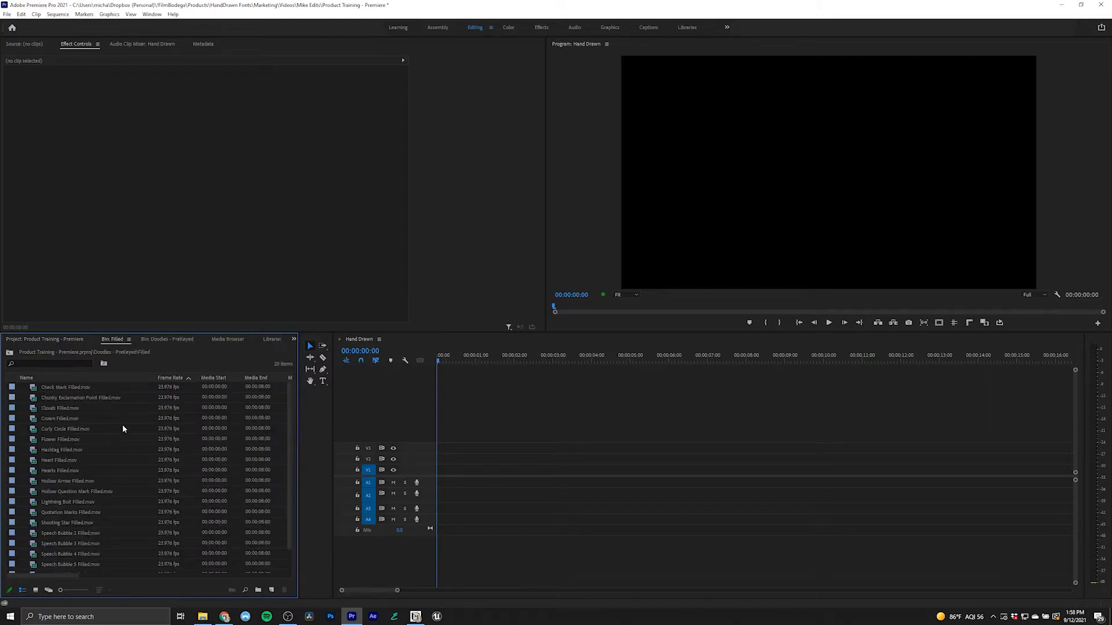
left_click(57, 339)
double_click(43, 398)
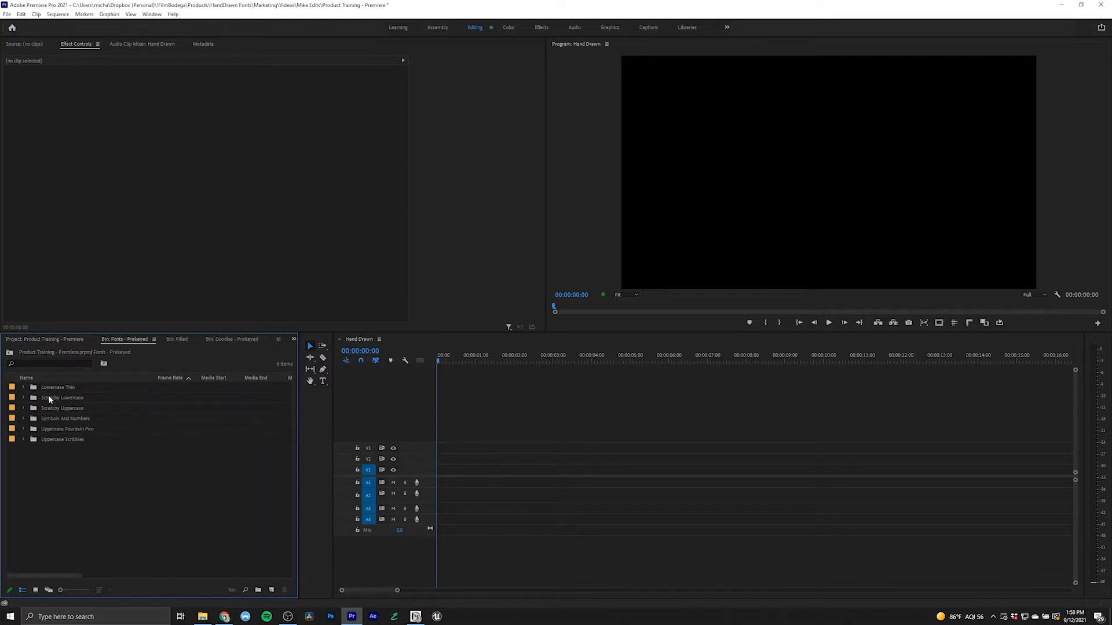
left_click(23, 387)
left_click(46, 340)
Preview Speech Bubble 5 Filled.mov from the Filled doodles bin in the Source monitor, scrubbing to about 00:00:02:12
left_click(23, 388)
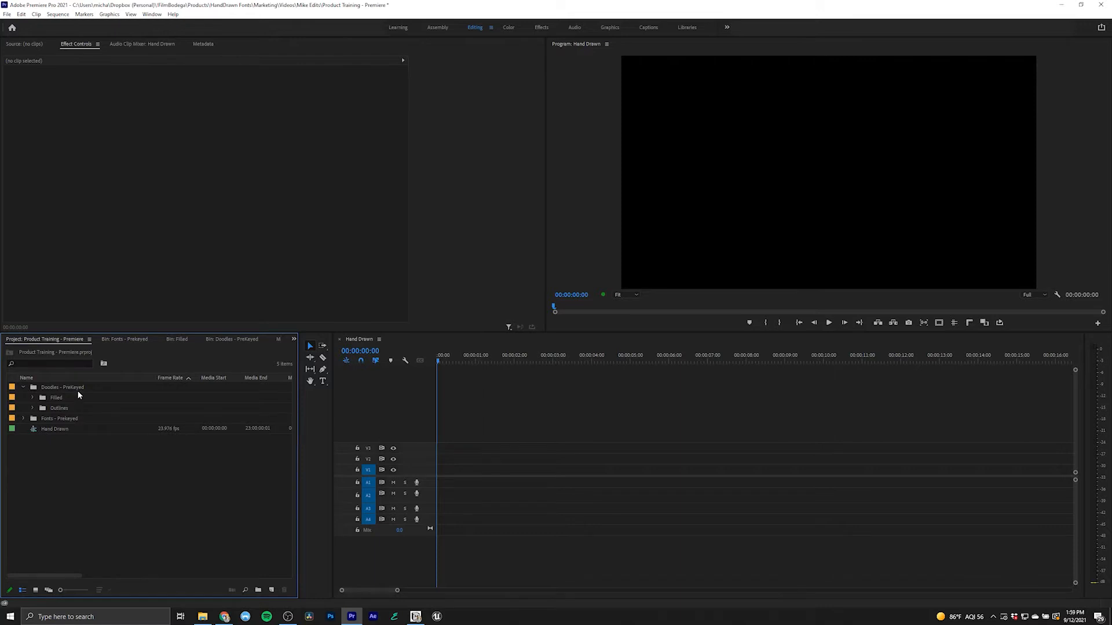
left_click(32, 397)
scroll(115, 439, "down", 2)
scroll(117, 443, "down", 1)
double_click(52, 512)
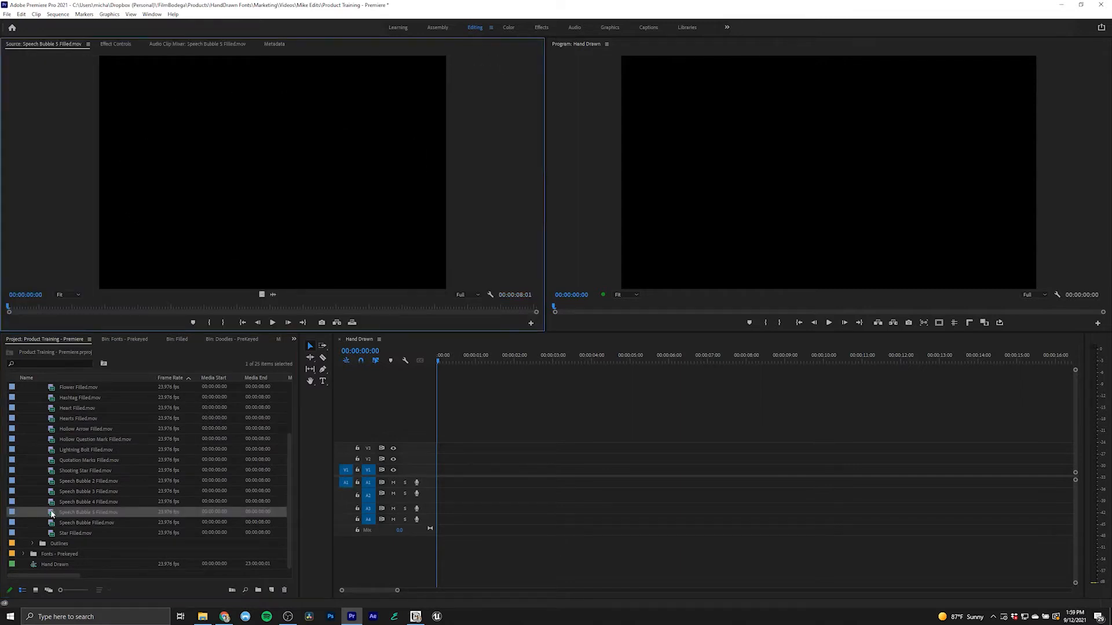
left_click_drag(23, 308, 172, 307)
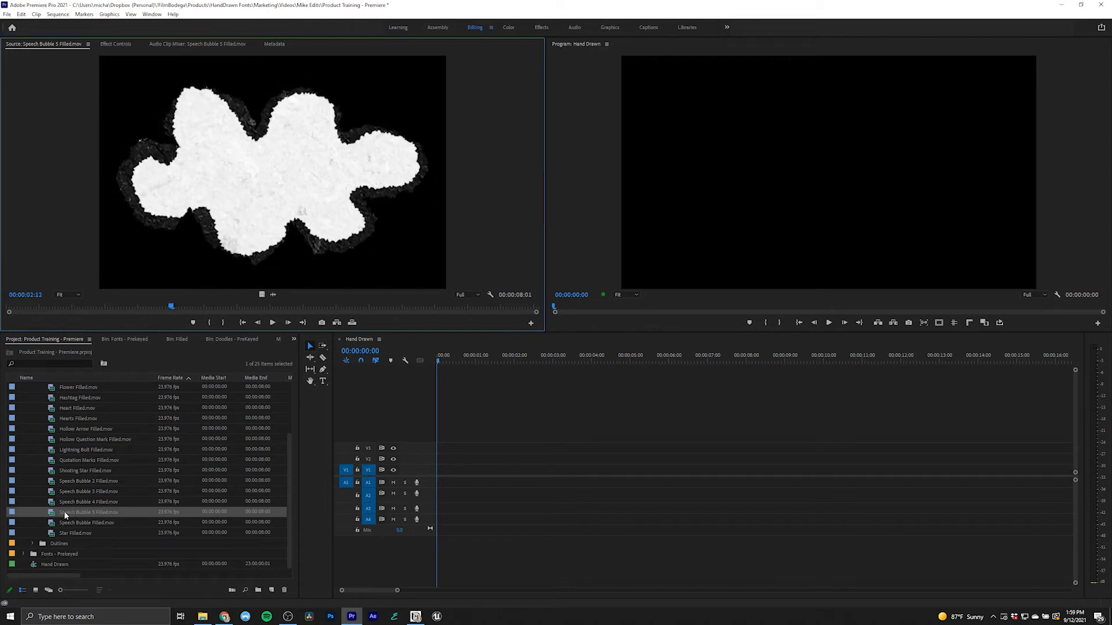
Place Speech Bubble 5 Filled.mov at the start of track V1 and scale it to about 436 at the three-second frame
left_click_drag(61, 513, 441, 473)
left_click_drag(446, 359, 553, 357)
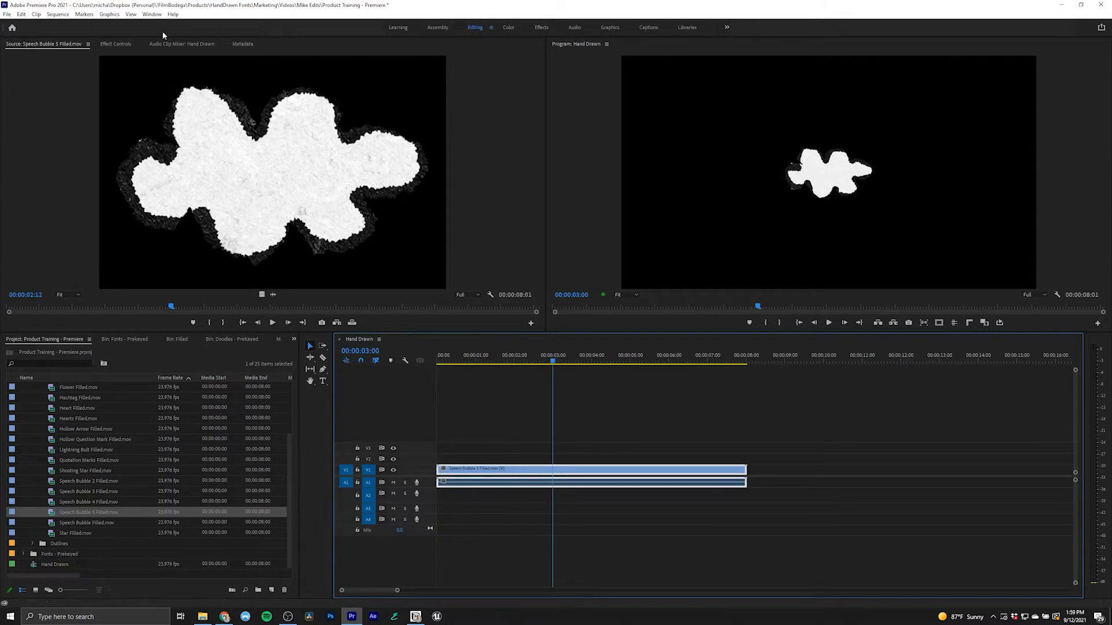
left_click(119, 40)
left_click_drag(216, 100, 349, 99)
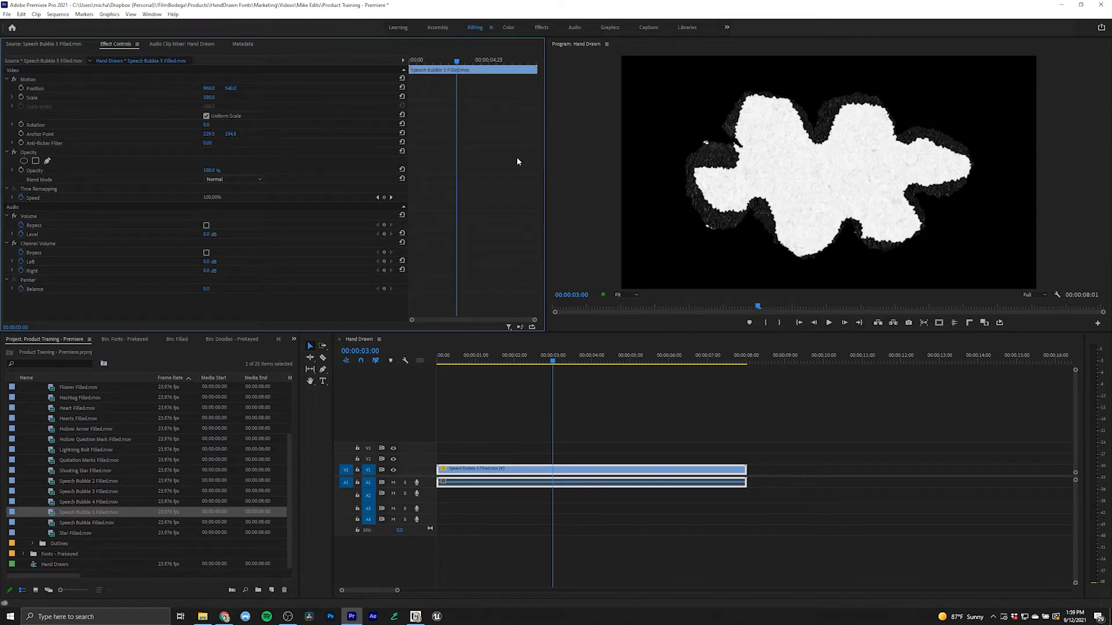
left_click_drag(209, 98, 269, 98)
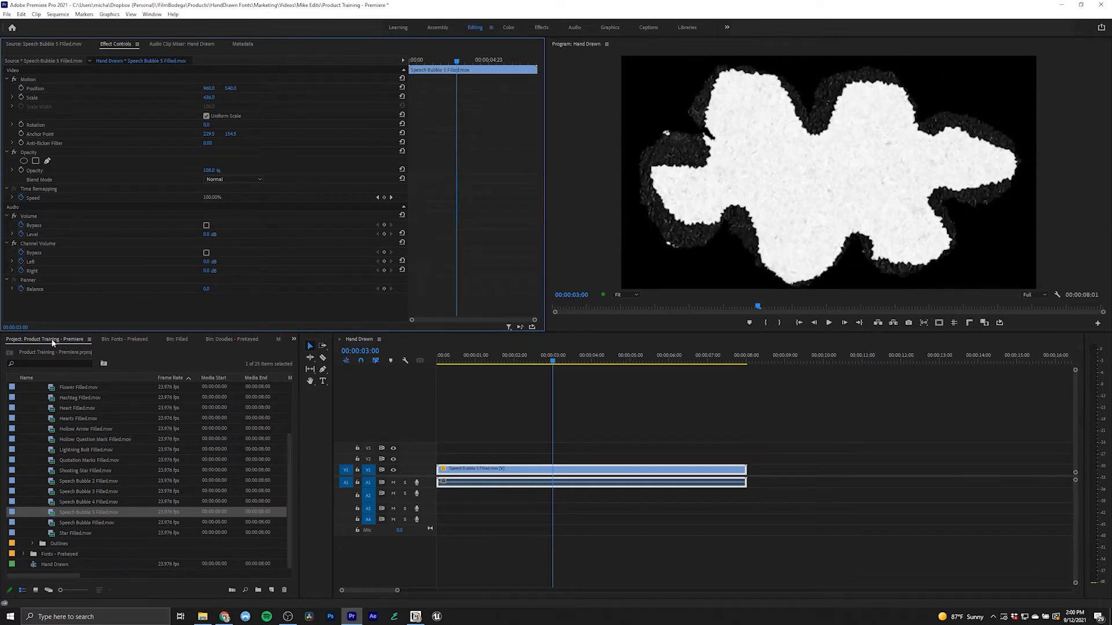
Load M.mov from the Uppercase Fountain Pen bin of Fonts - Prekeyed into the Source monitor
scroll(74, 430, "up", 4)
left_click(24, 389)
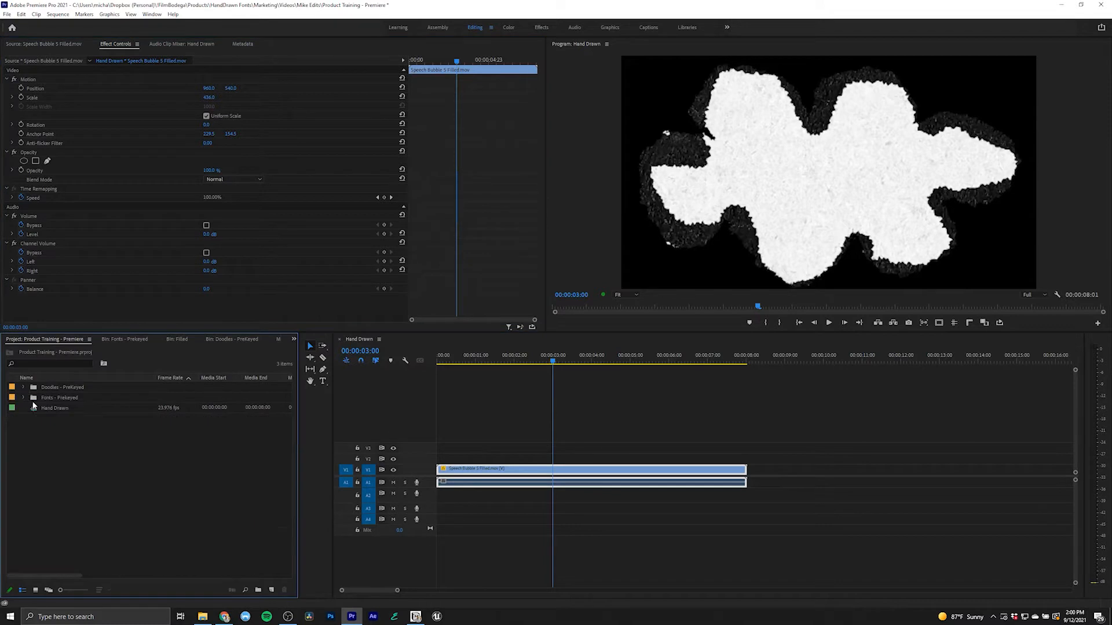
left_click(24, 398)
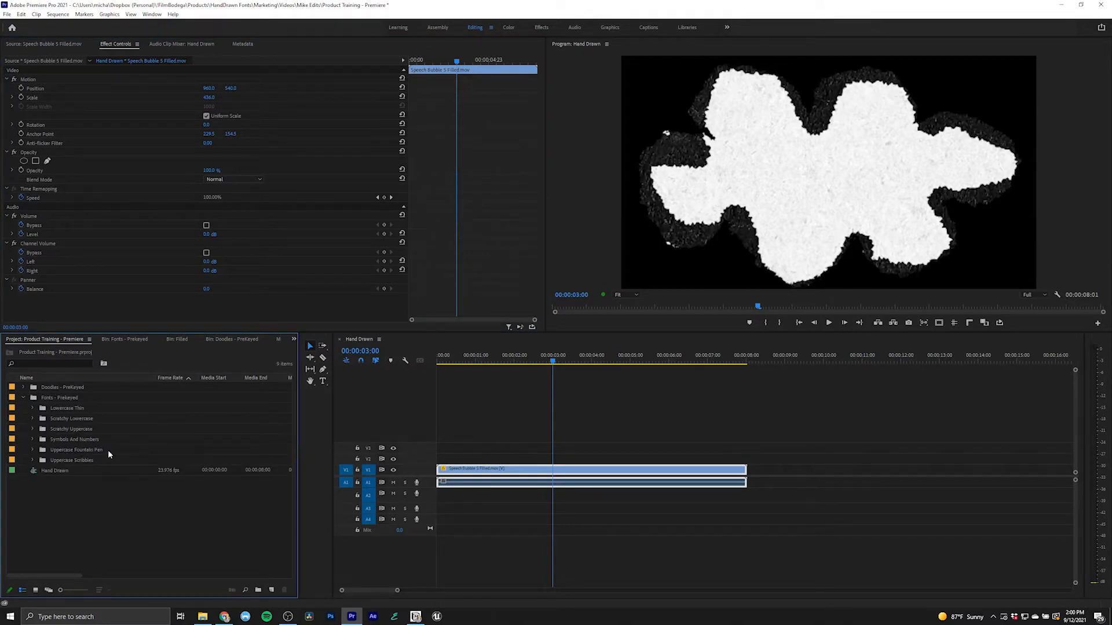
left_click(32, 450)
scroll(99, 457, "down", 2)
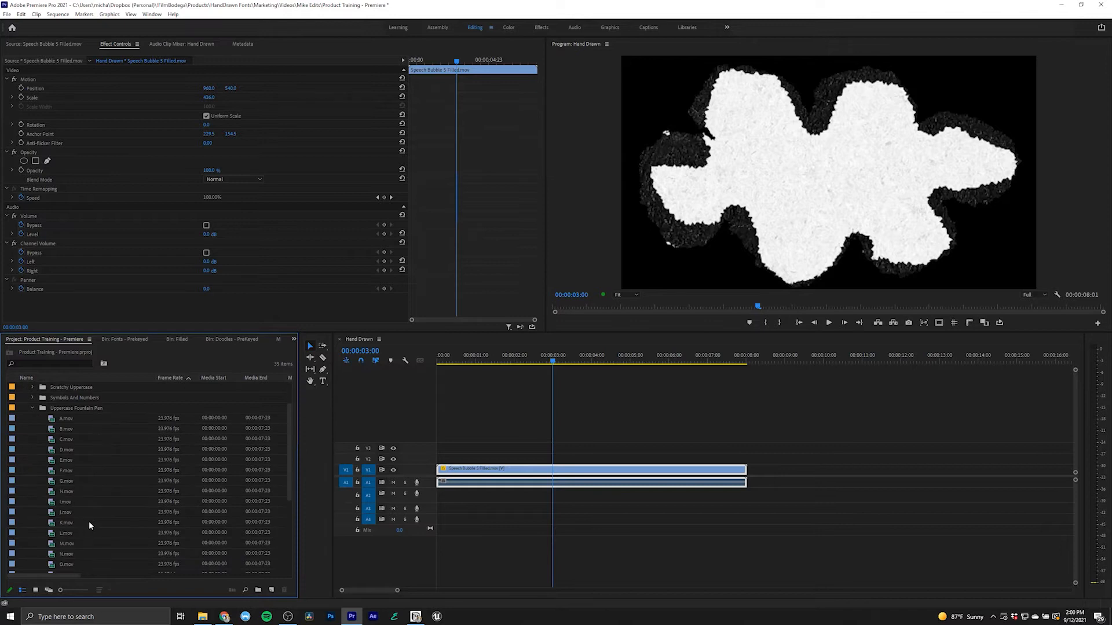
double_click(53, 524)
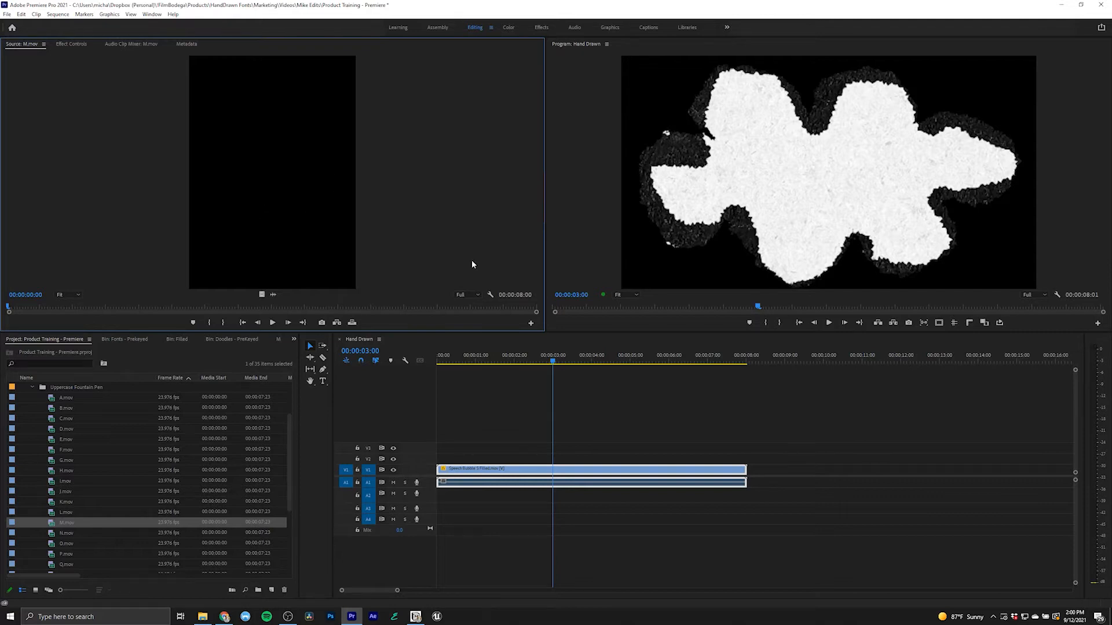
Enable the transparency grid in the Source monitor and scrub the M.mov preview to about 00:00:02:13
left_click(491, 296)
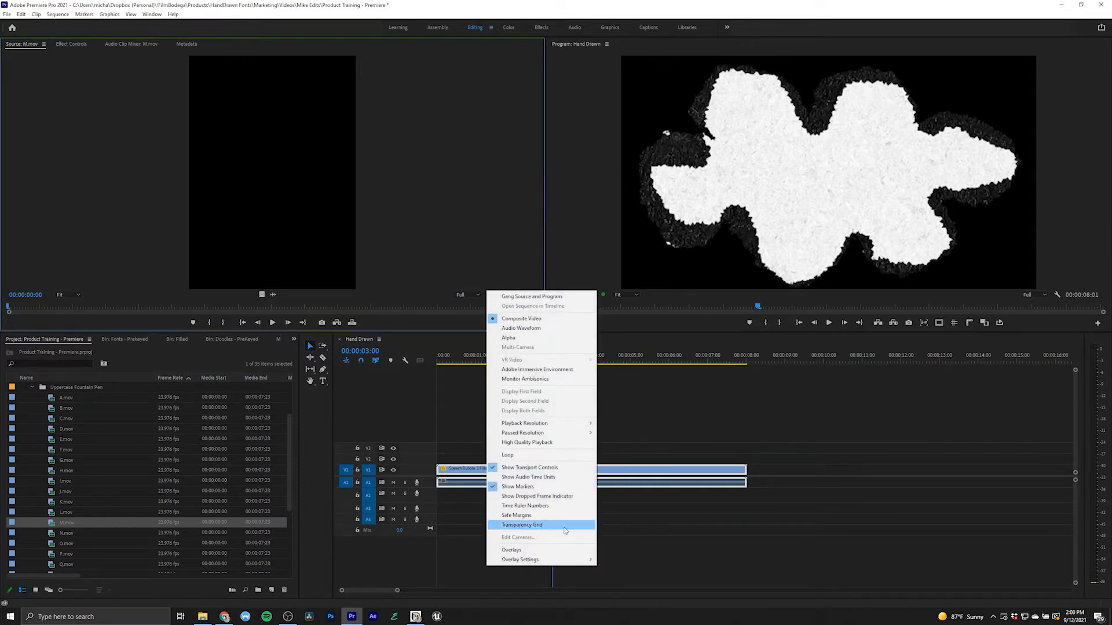
left_click(515, 525)
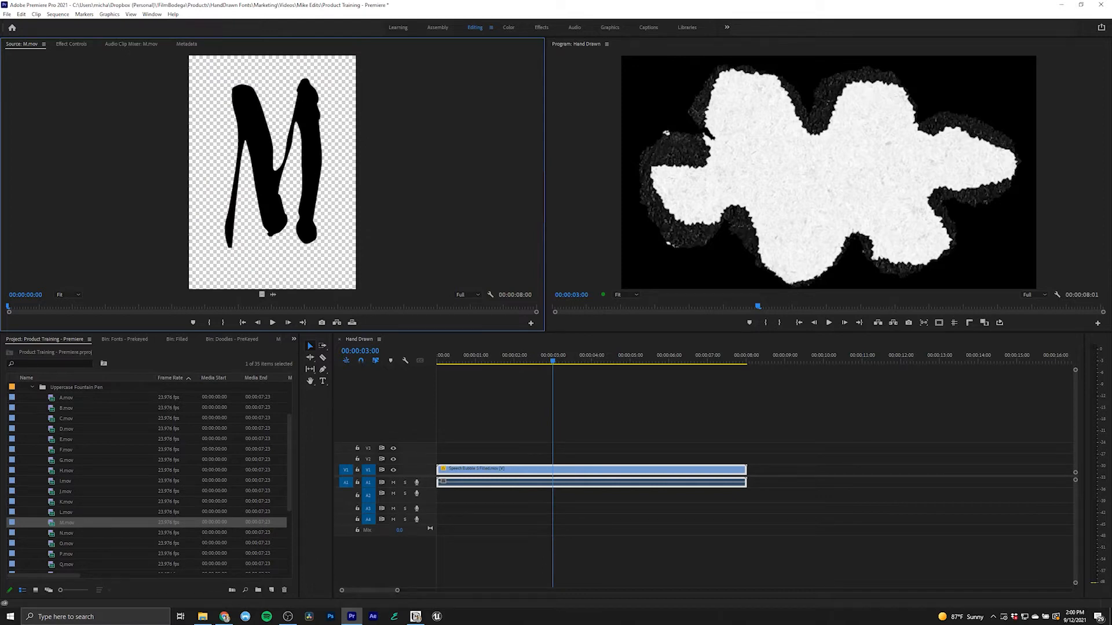
left_click_drag(24, 308, 175, 308)
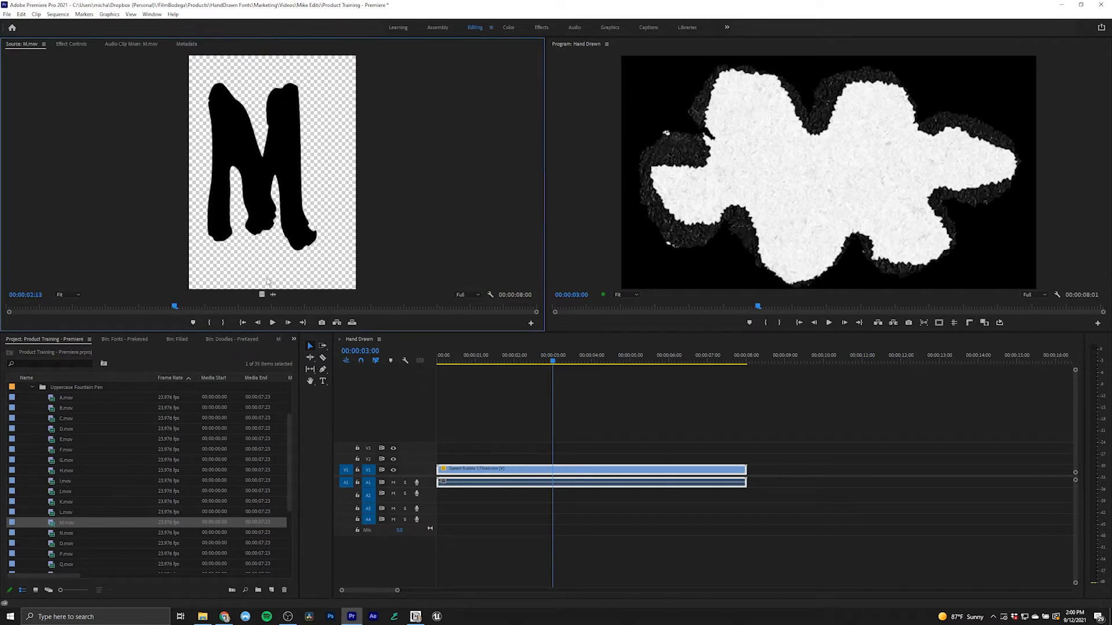
Stack four video-only copies of M.mov above the speech bubble on tracks V2 to V5, starting at the sequence start
left_click_drag(261, 295, 444, 463)
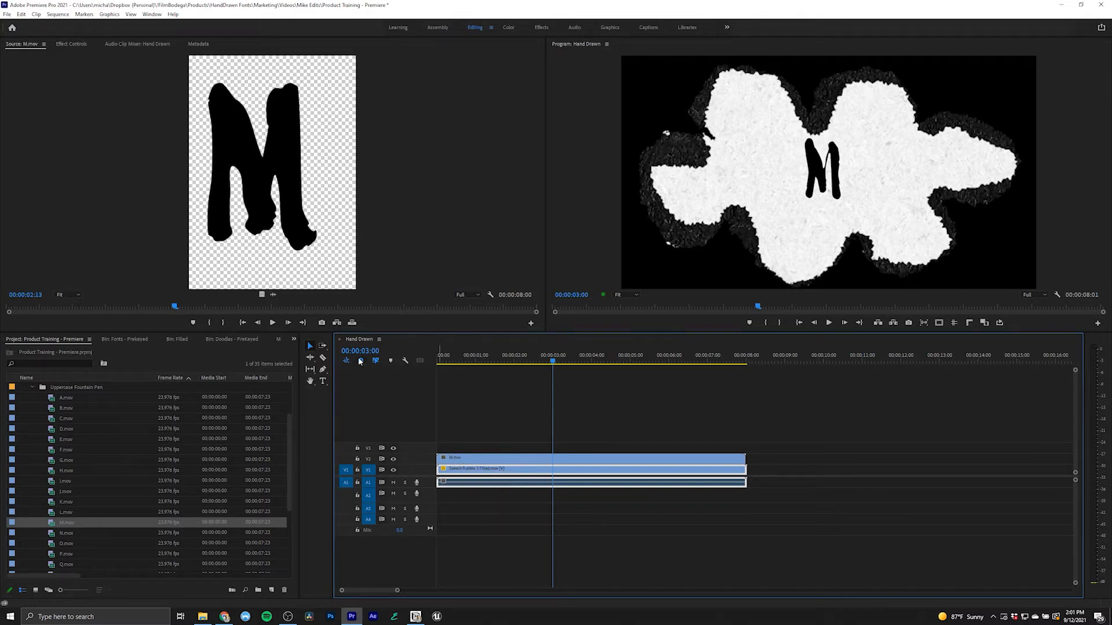
left_click_drag(260, 293, 434, 441)
left_click_drag(260, 293, 430, 423)
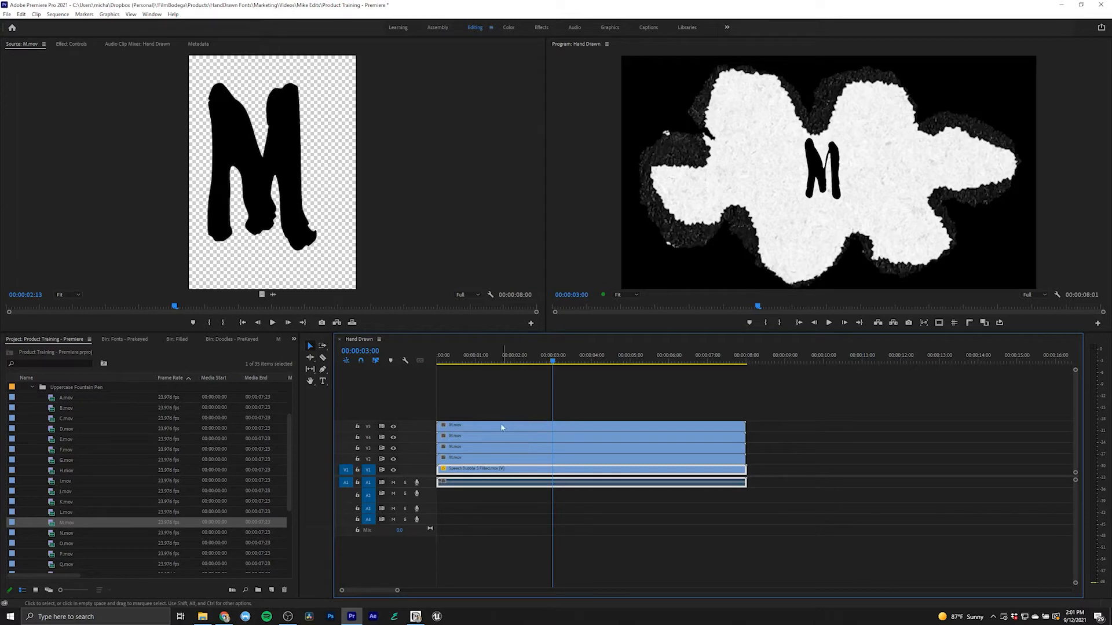
Set the horizontal position of the M.mov clip on track V5 to about 670
left_click(462, 429)
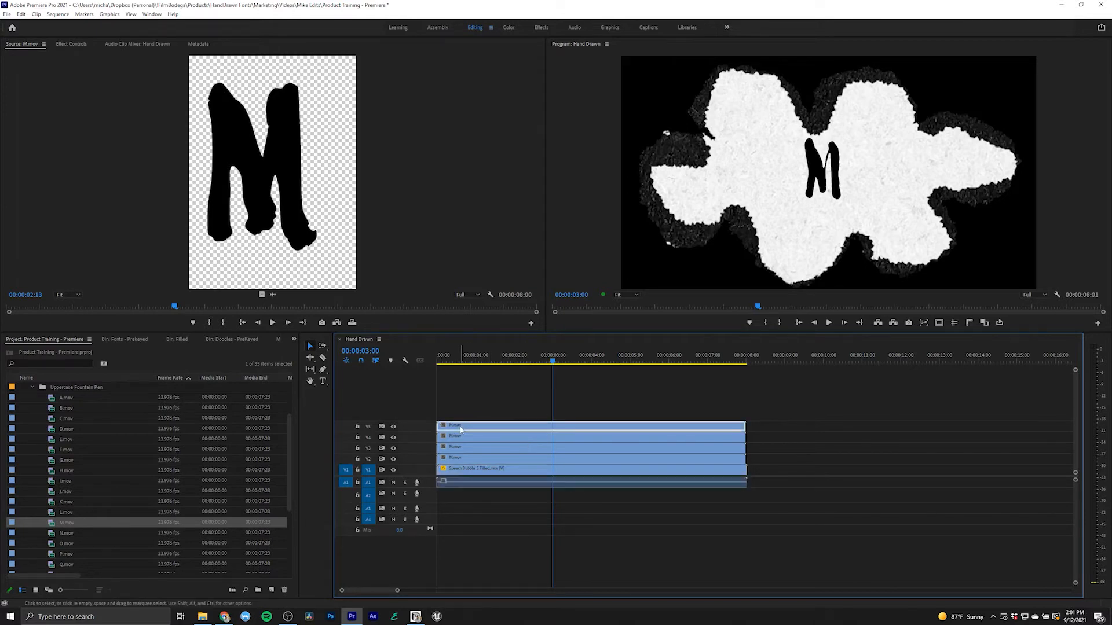
left_click(70, 44)
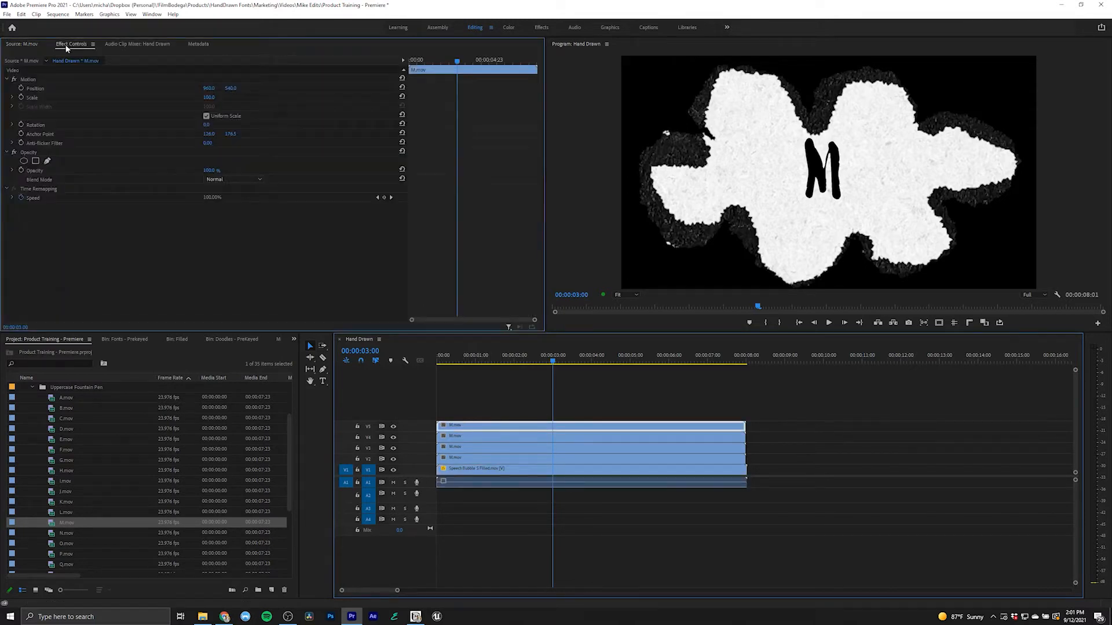
left_click_drag(213, 88, 45, 89)
Spread the M.mov clips on V4, V3 and V2 horizontally into an evenly spaced row, with the V4 clip at about 864
left_click(475, 436)
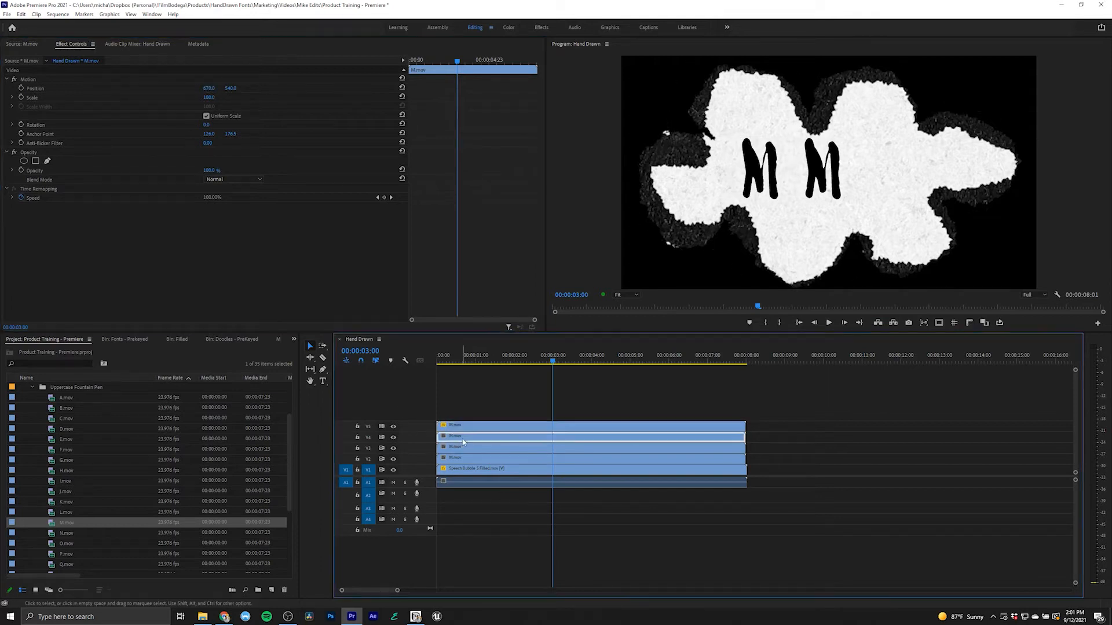
left_click_drag(213, 88, 139, 88)
left_click(476, 449)
left_click_drag(209, 88, 276, 88)
left_click(475, 459)
left_click_drag(209, 88, 400, 88)
left_click(469, 438)
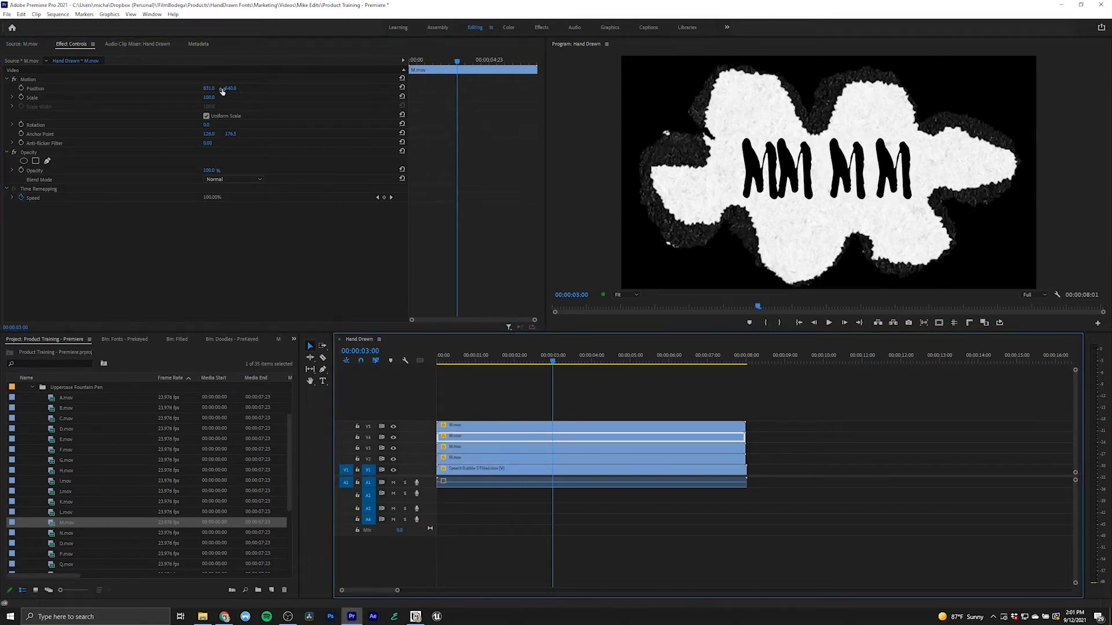
left_click_drag(210, 88, 154, 88)
Replace the M.mov clips on V4, V3 and V2 with I.mov, K.mov and E.mov, keeping their position settings
left_click(477, 441)
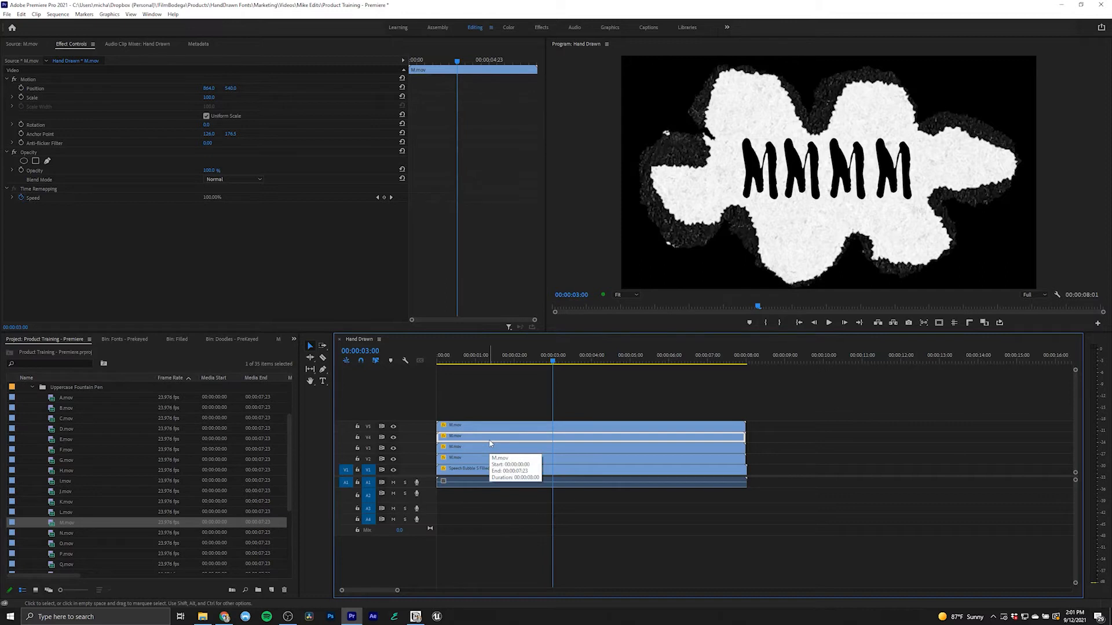
left_click(51, 483)
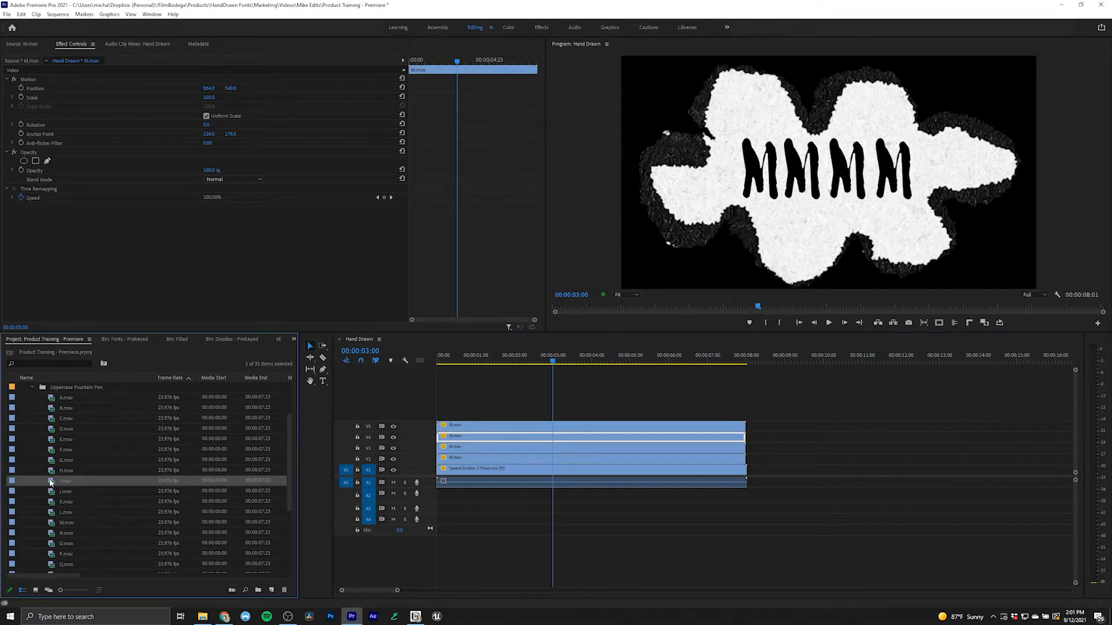
left_click_drag(51, 483, 474, 442)
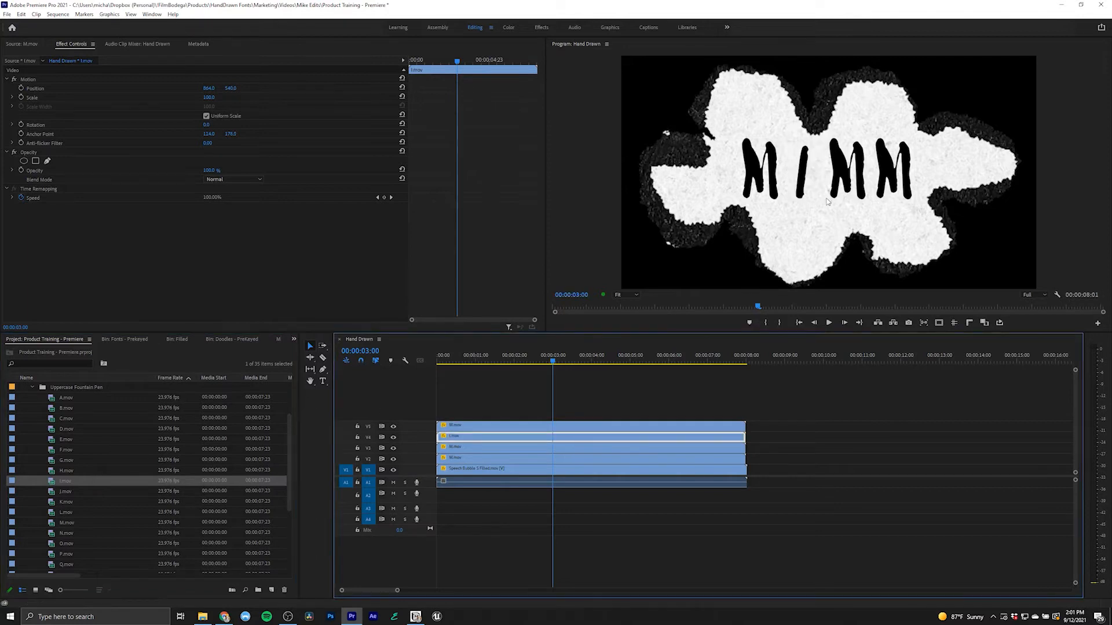
left_click_drag(51, 502, 453, 456)
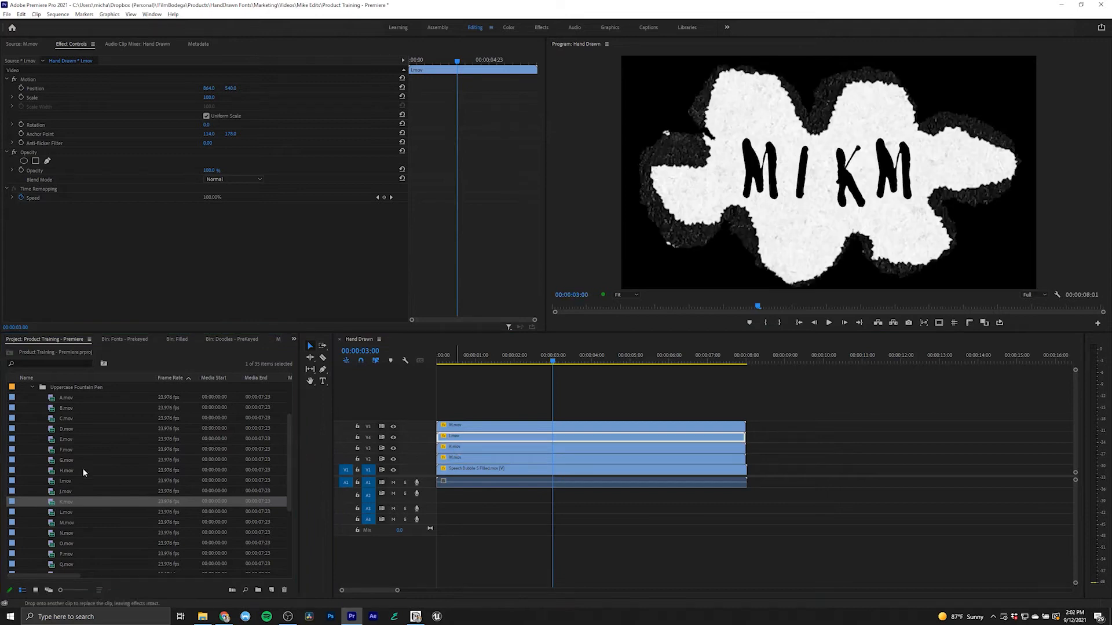
left_click(51, 444)
left_click_drag(51, 444, 484, 460)
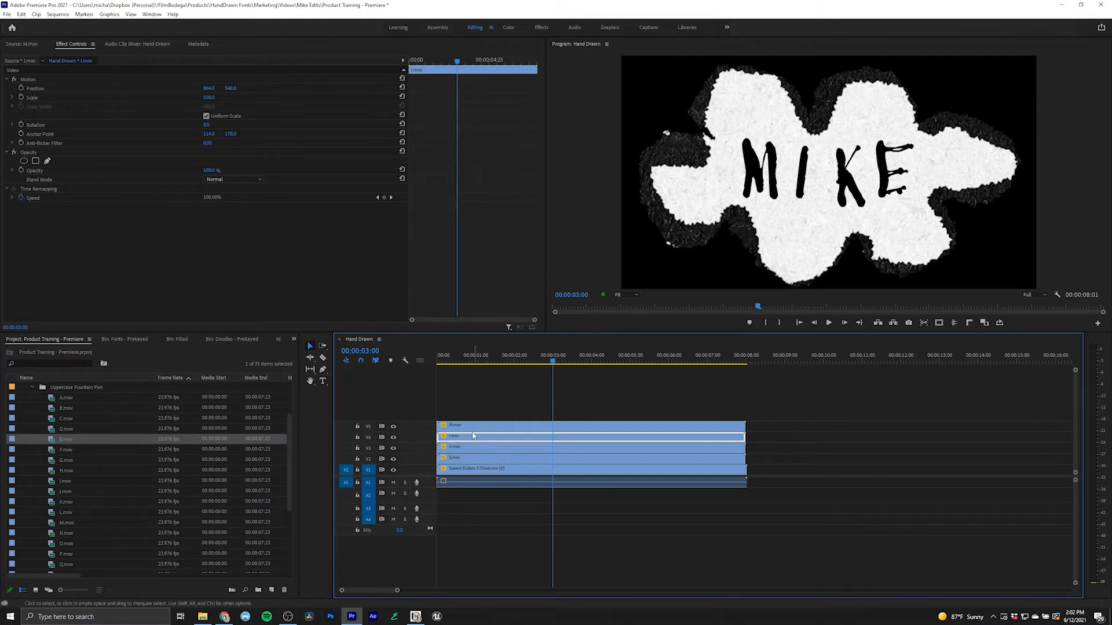
Nest the four letter clips into one sequence named after the word they spell and play the result from the start
left_click_drag(524, 402, 453, 465)
right_click(458, 460)
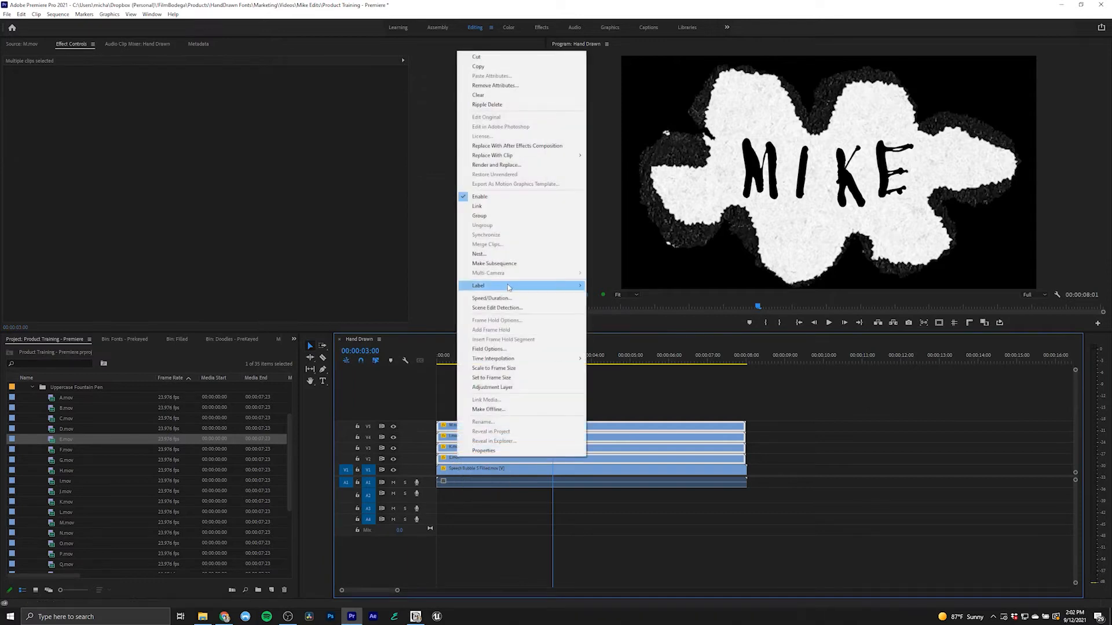
left_click(479, 255)
left_click(536, 317)
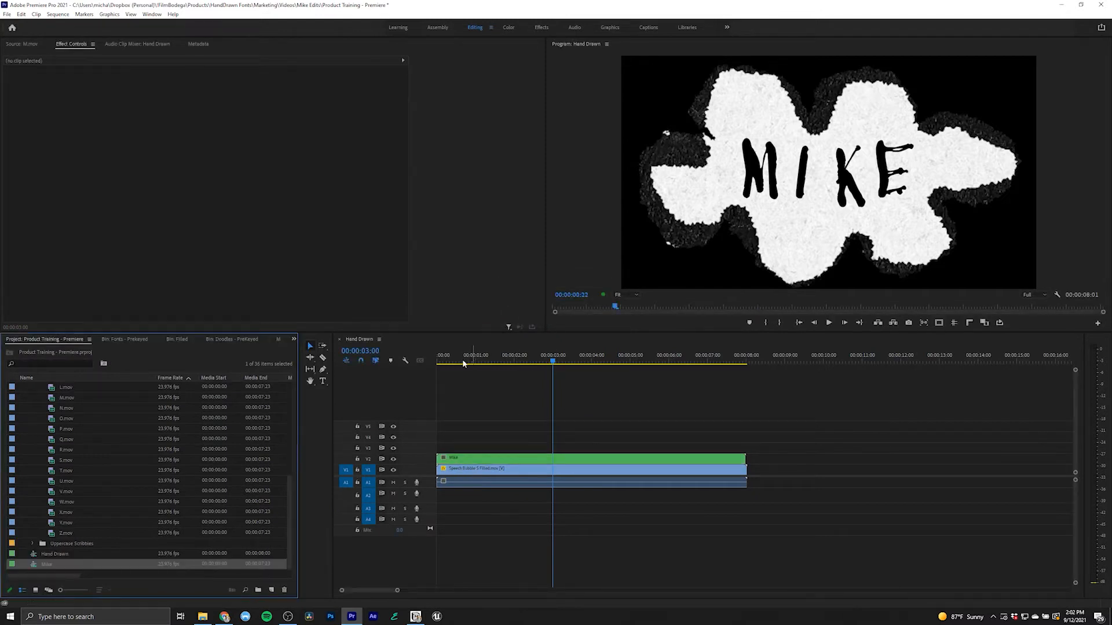
left_click_drag(470, 359, 433, 364)
key("space")
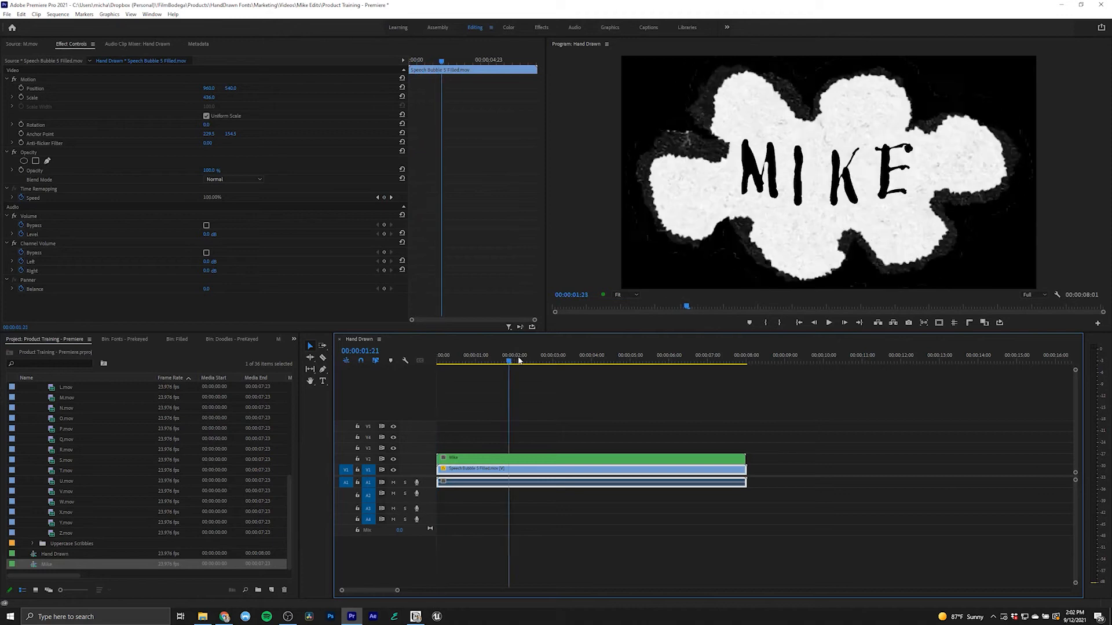
Open the nested word sequence at about 3 seconds and turn on the transparency grid for the program view
double_click(507, 460)
left_click(477, 361)
left_click(554, 359)
left_click(1057, 295)
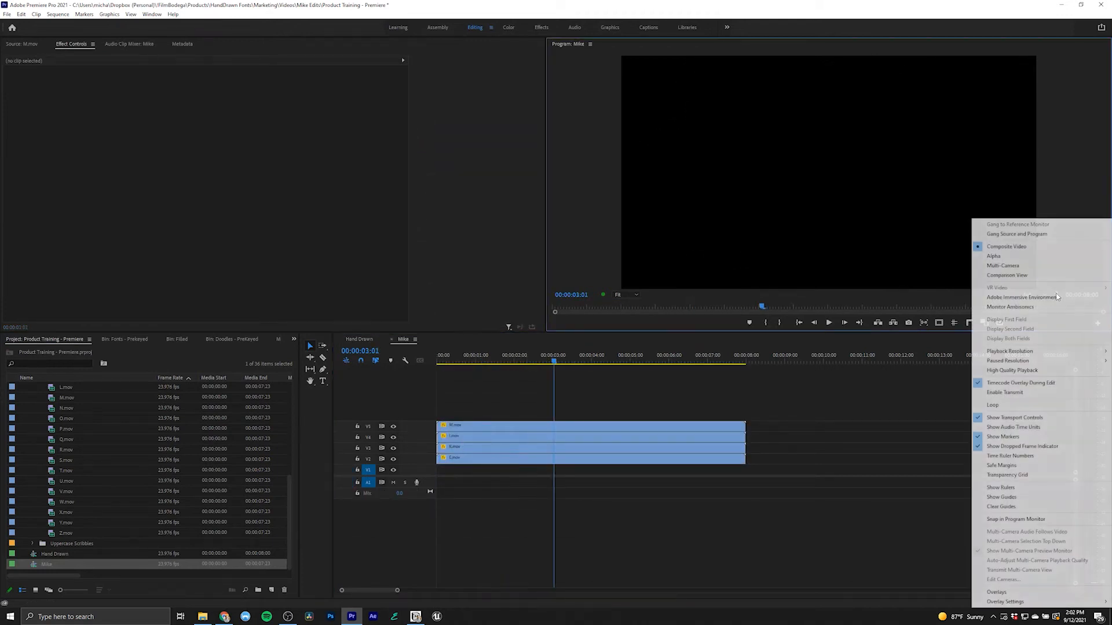
left_click(1013, 477)
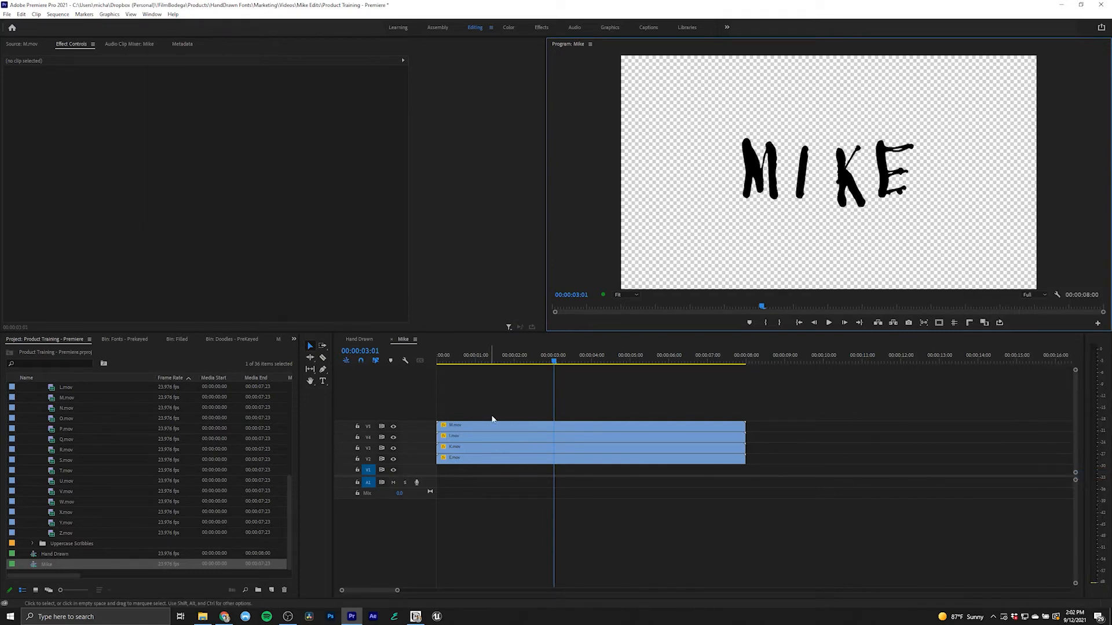
Tighten the word by moving K.mov to about 1010 horizontally and E.mov closer to it, and raise K.mov slightly
left_click(478, 446)
left_click_drag(211, 89, 180, 88)
left_click(473, 458)
left_click_drag(210, 88, 185, 88)
left_click(554, 447)
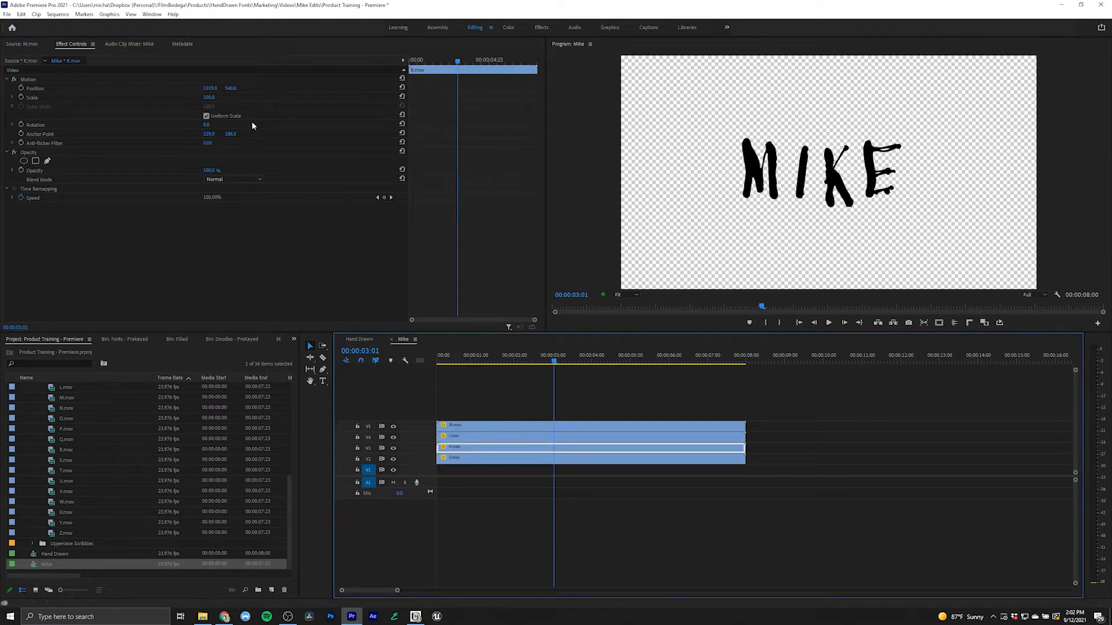
left_click_drag(231, 88, 211, 88)
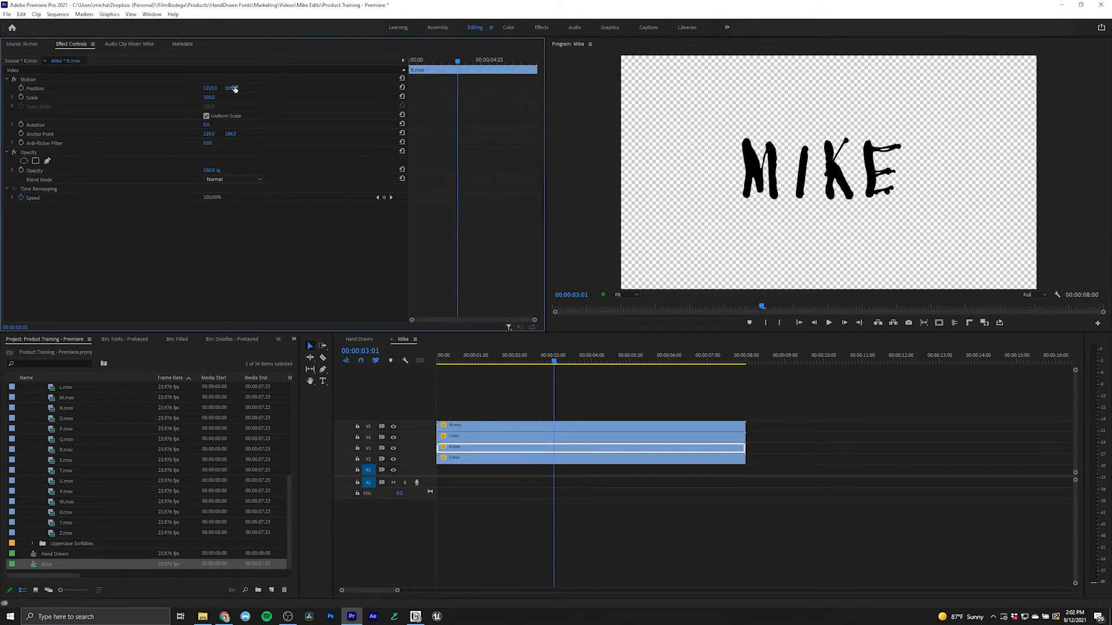
Scale the nested word clip to 112 in the Hand Drawn sequence, leaving its rotation at 0
left_click(359, 339)
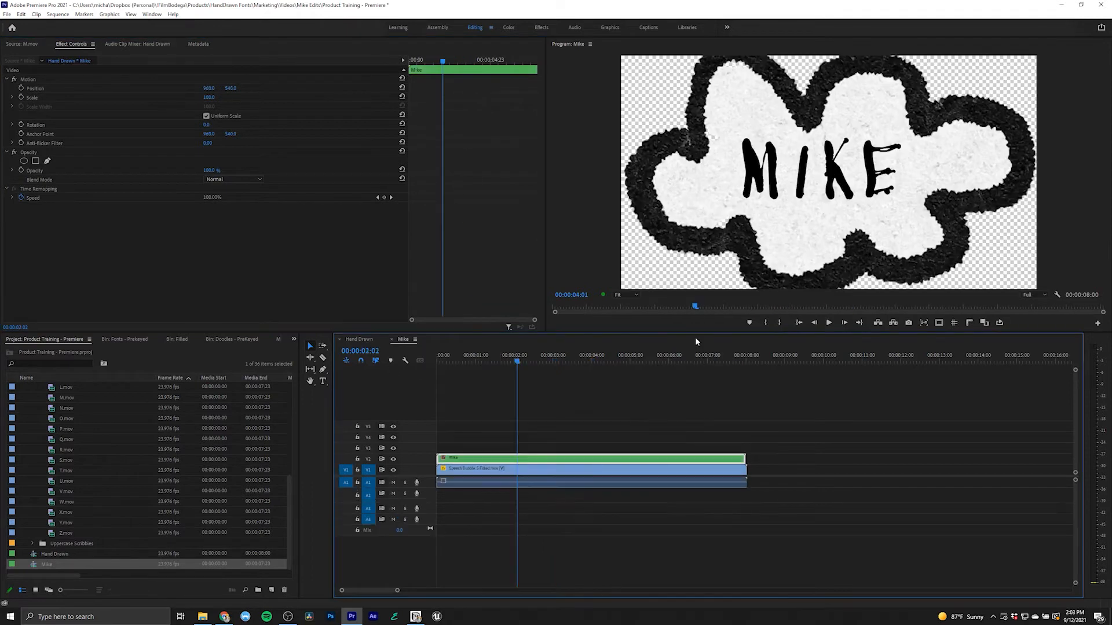
left_click_drag(445, 362, 548, 363)
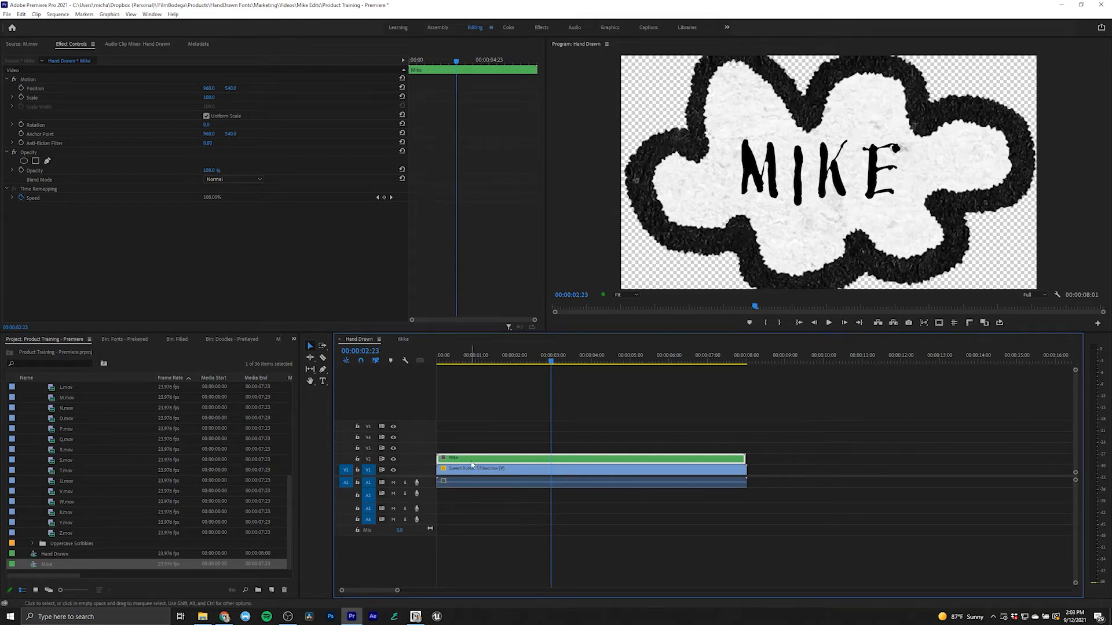
left_click(210, 99)
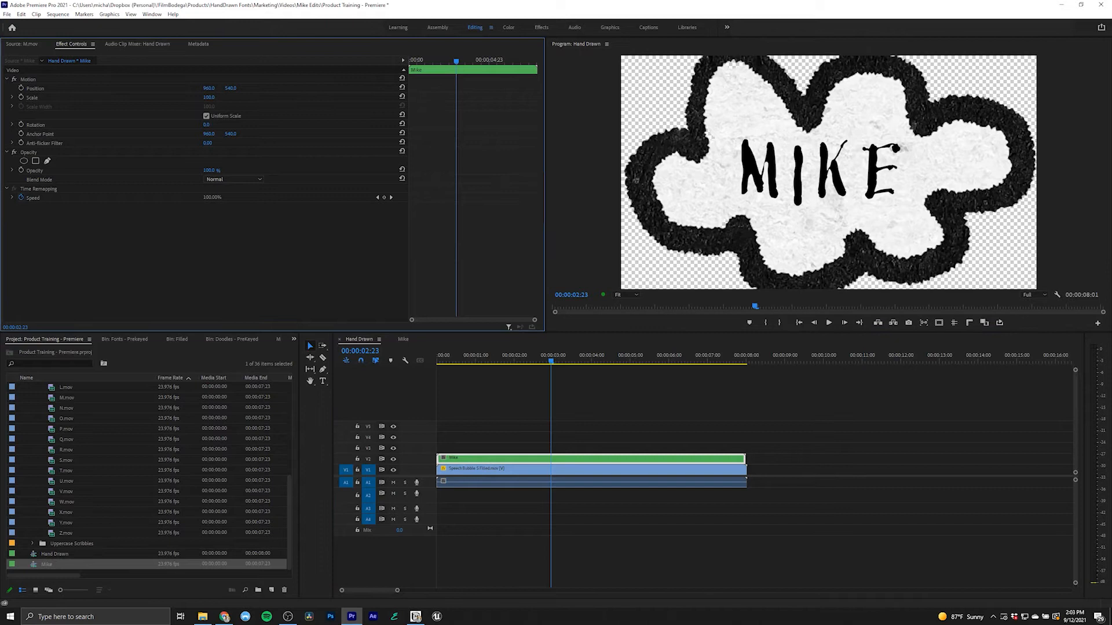
left_click_drag(209, 97, 208, 97)
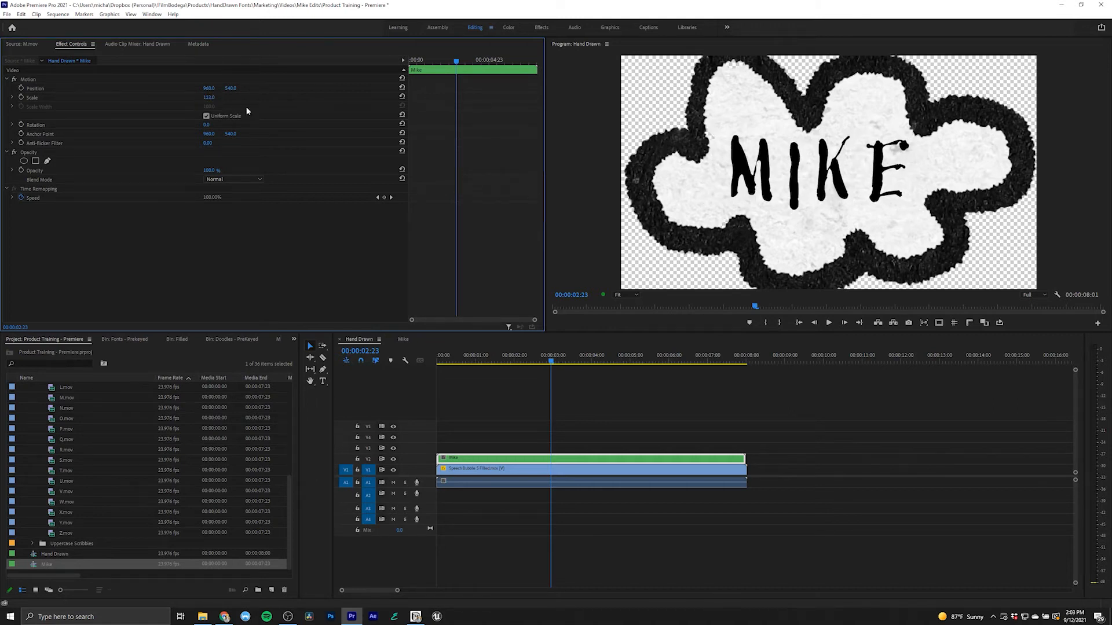
mouse_move(211, 127)
left_mouse_down()
mouse_move(189, 127)
mouse_move(214, 125)
left_mouse_up()
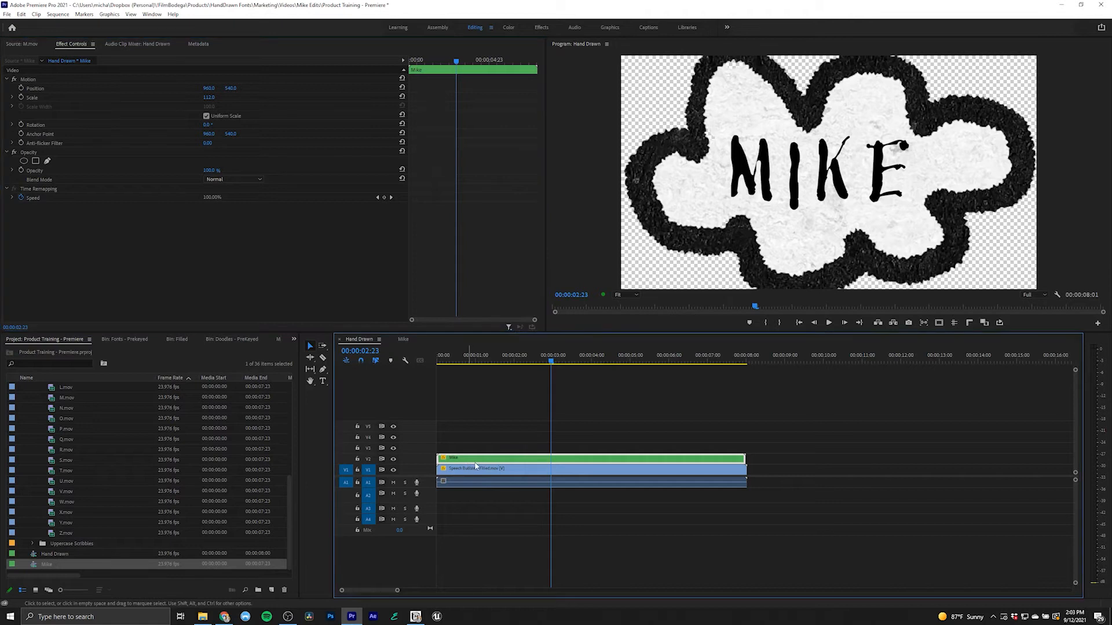
Search the effects for "tint" and apply the Tint effect to the nested word clip
left_click(295, 339)
left_click(313, 417)
left_click(46, 351)
type("tint")
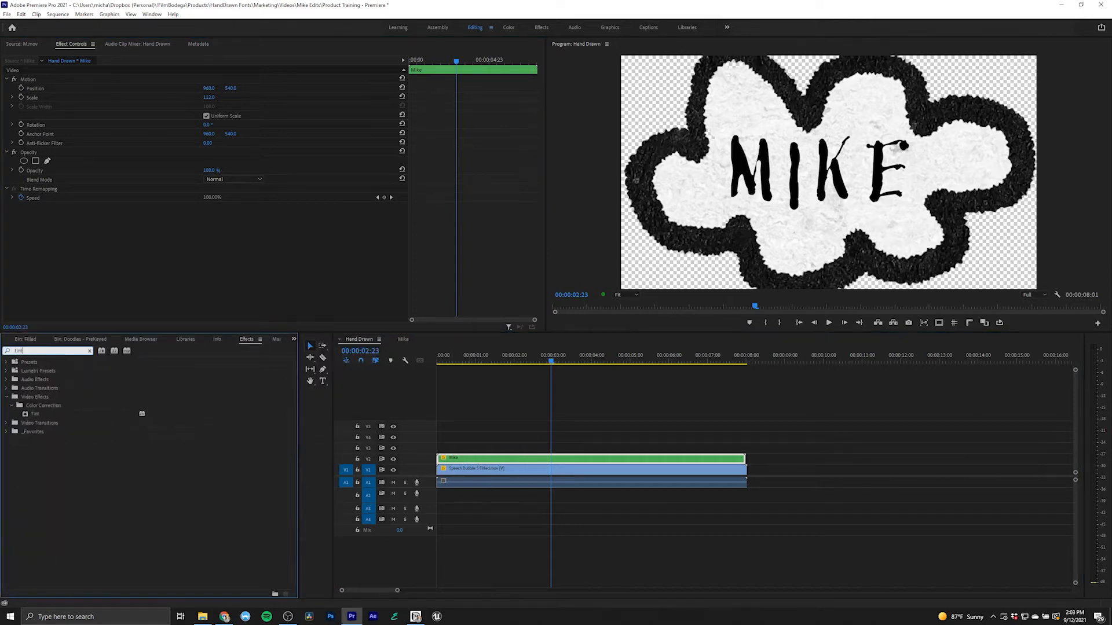
left_click_drag(30, 415, 454, 461)
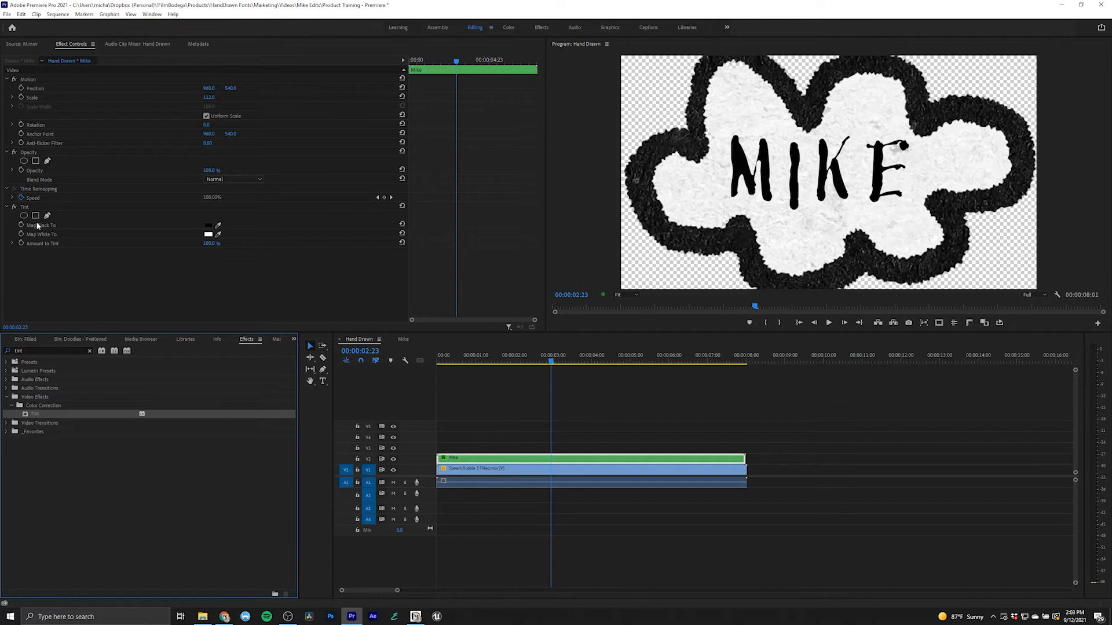
Try a bright red as the Map Black To color of the nested word clip's Tint effect
left_click(208, 227)
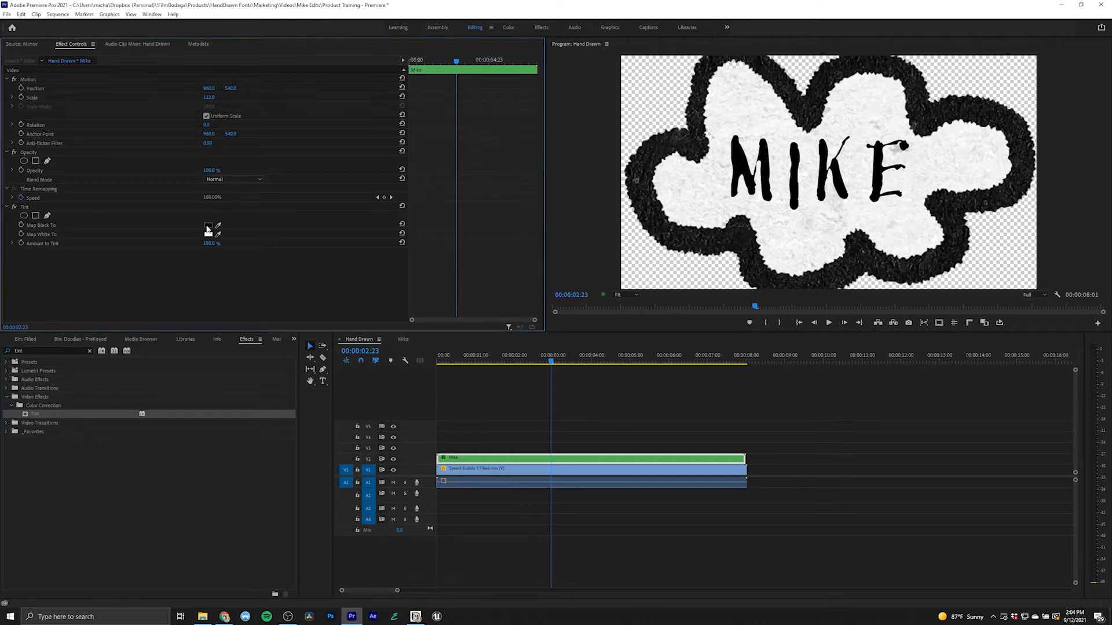
mouse_move(527, 259)
left_mouse_down()
mouse_move(509, 260)
mouse_move(559, 298)
mouse_move(547, 304)
mouse_move(559, 346)
left_mouse_up()
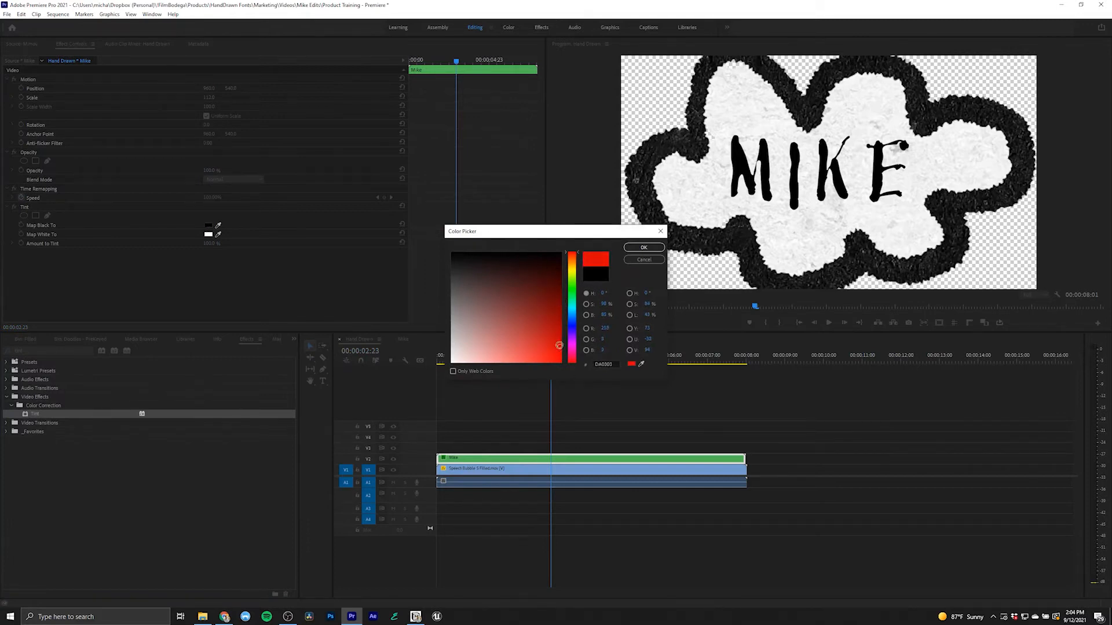
left_click(643, 247)
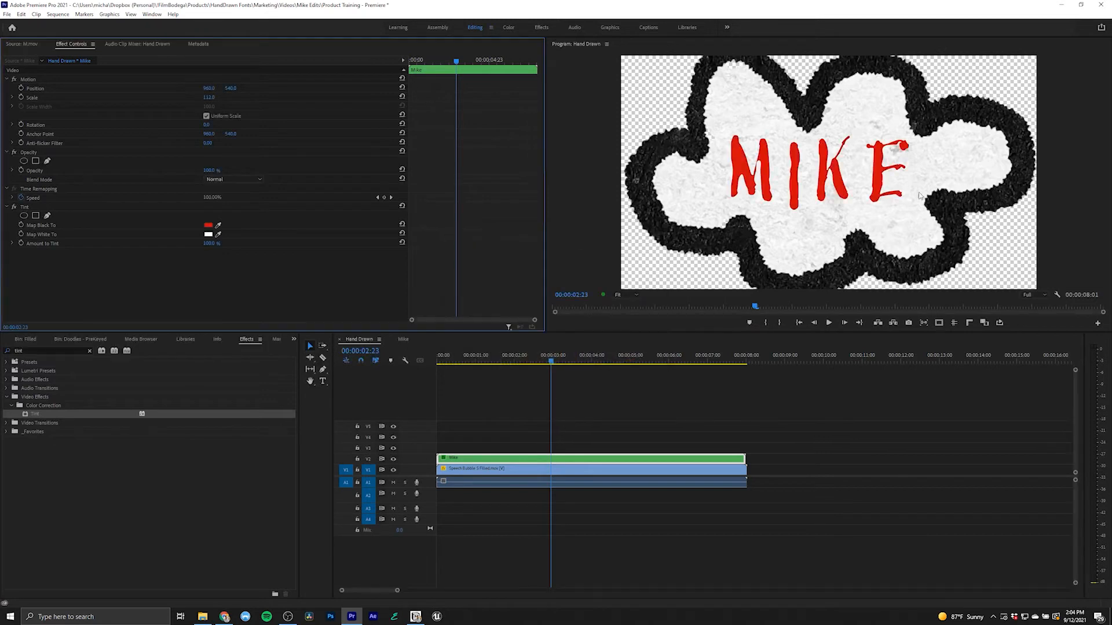
Set the Map Black To color of the nested word clip's Tint effect to white
left_click(207, 234)
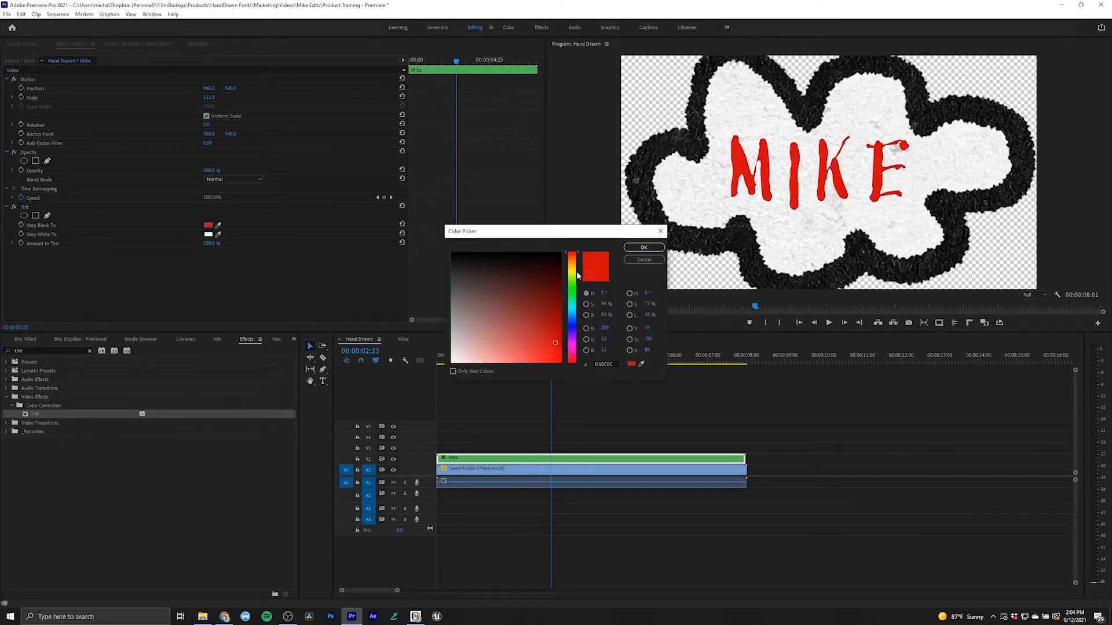
left_click(650, 250)
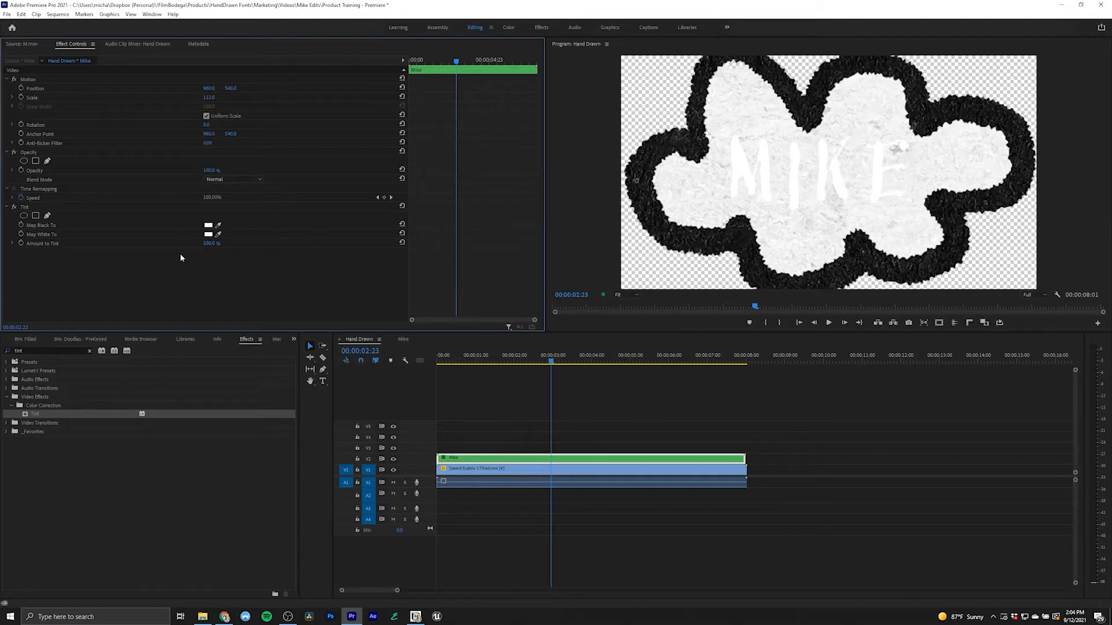
Apply Tint to the Speech Bubble 5 Filled.mov clip with Map White To set to purple, and scrub through the result
left_click_drag(28, 414, 474, 474)
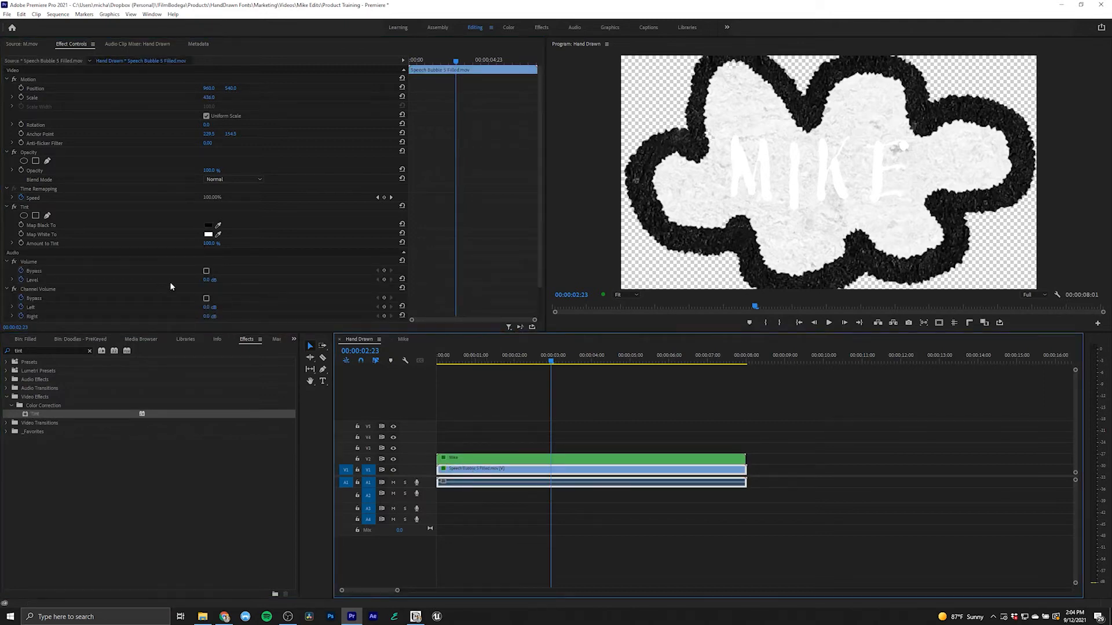
left_click(209, 234)
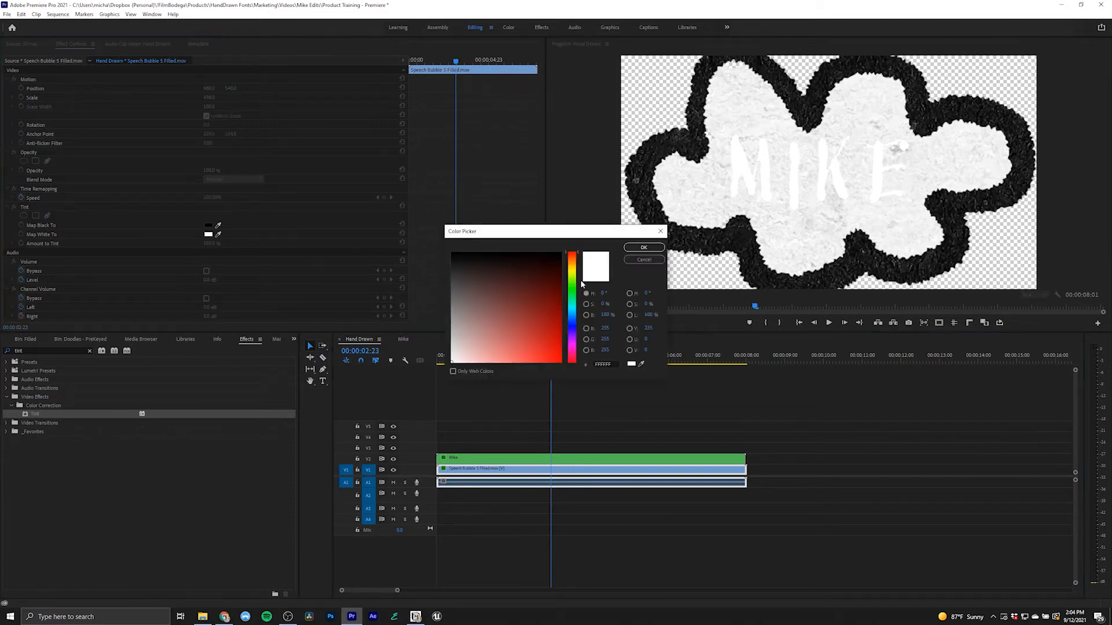
left_click(576, 285)
left_click_drag(577, 285, 550, 311)
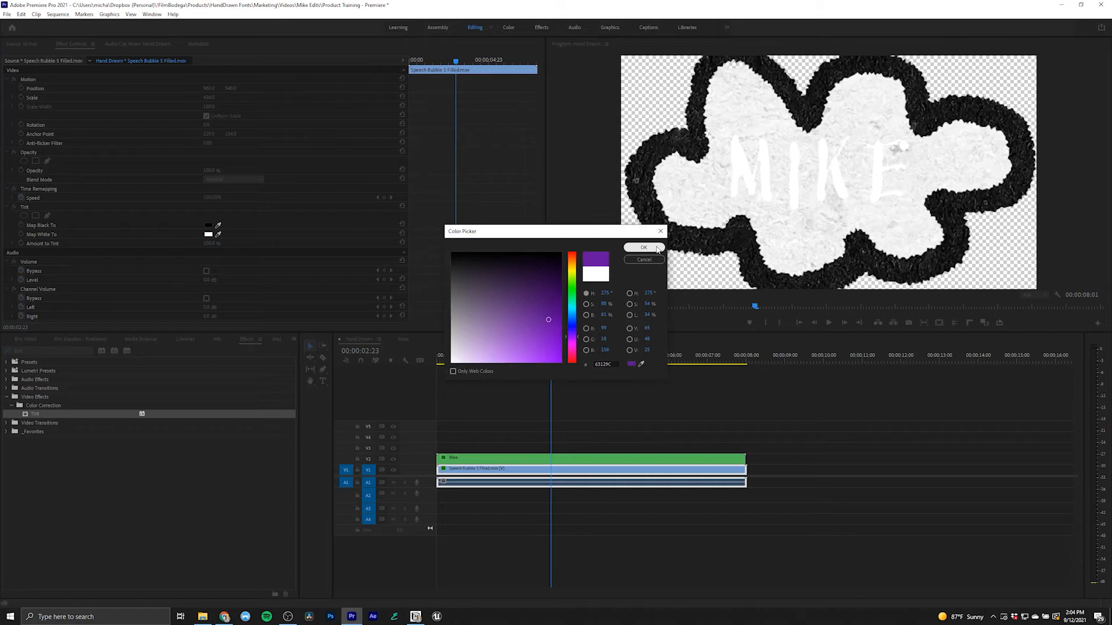
left_click(643, 247)
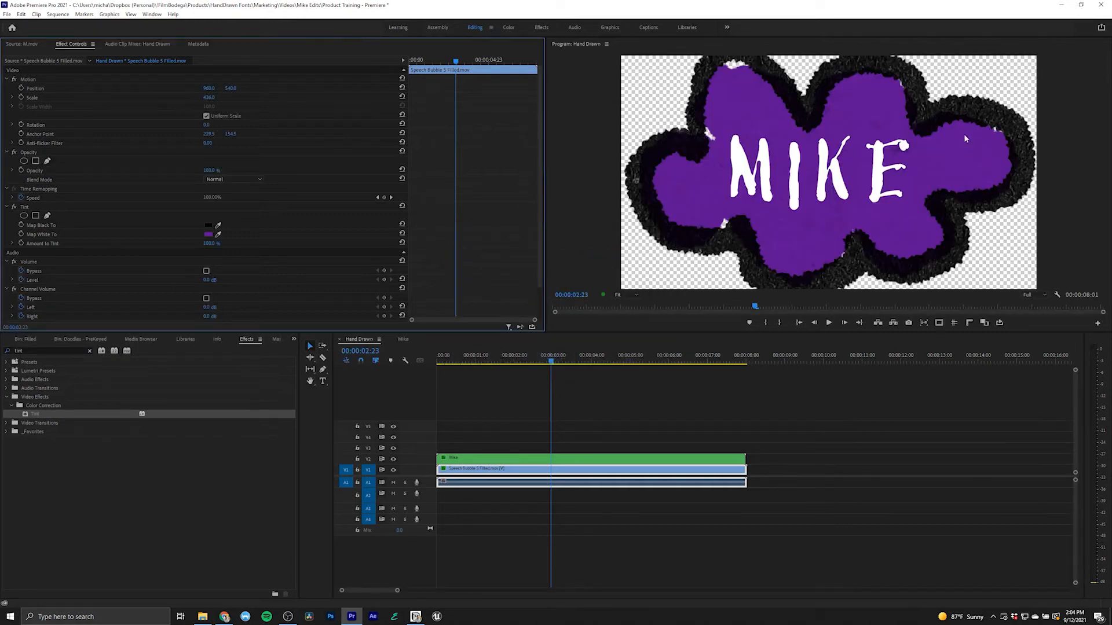
left_click_drag(481, 362, 596, 364)
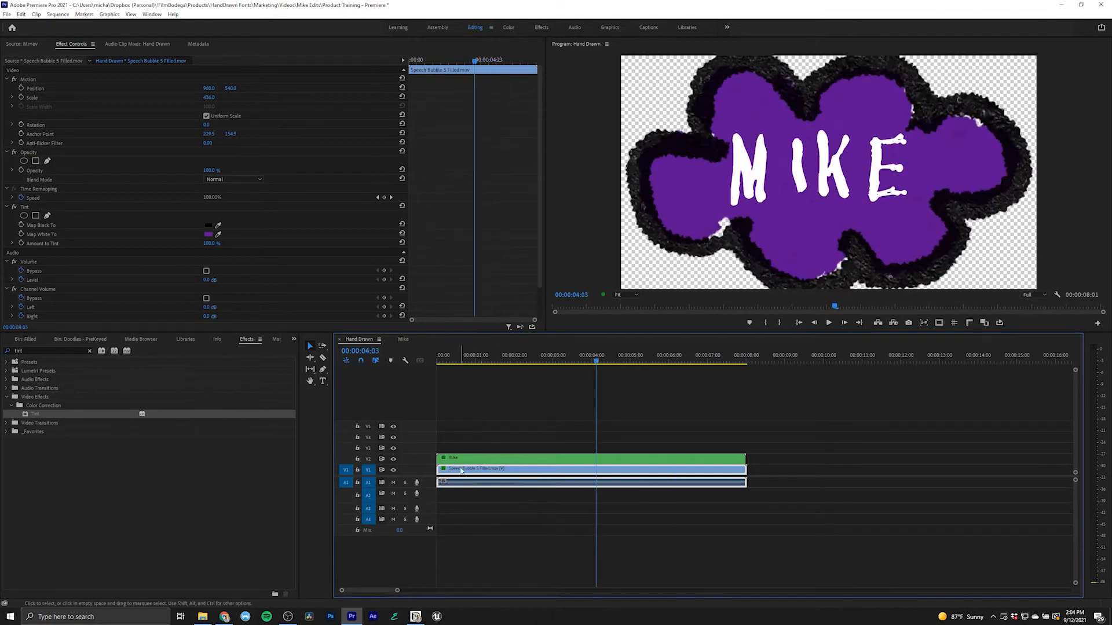
Try dark grey 313131 as the Map Black To color of the speech bubble's Tint effect
left_click(207, 225)
left_click(451, 273)
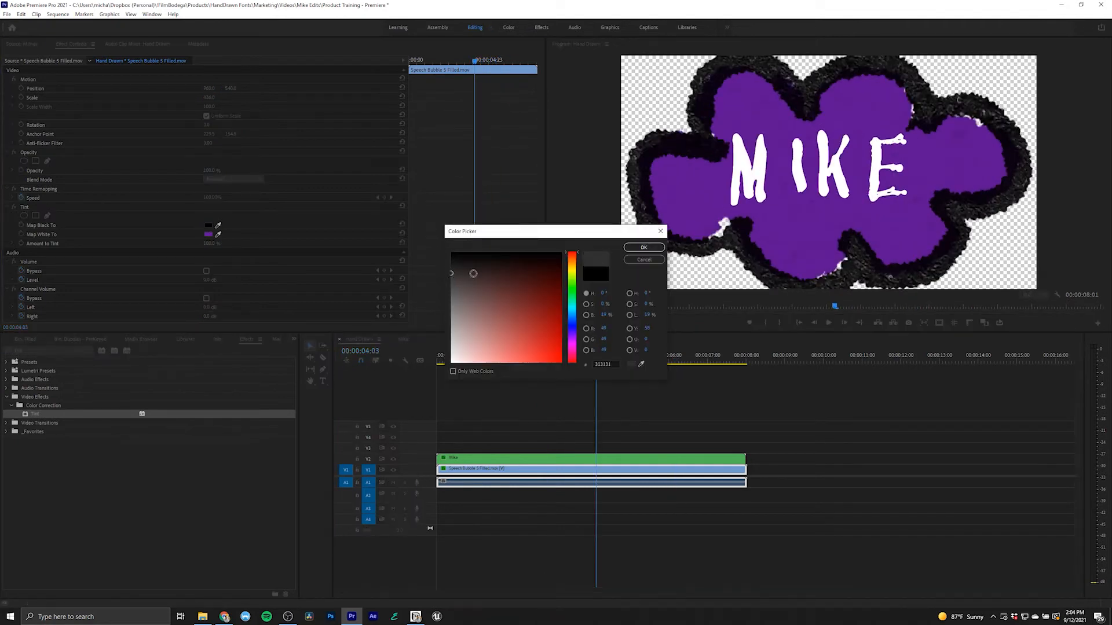
left_click(643, 247)
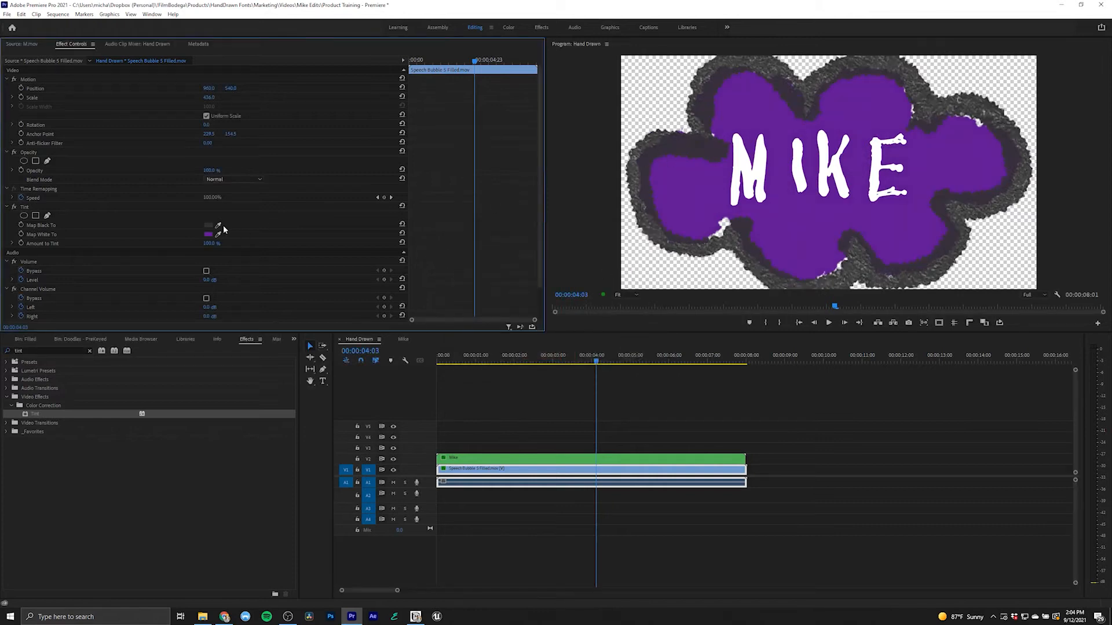
Try red for the speech bubble outline through Tint's Map Black To color, followed by a much darker tone
left_click(207, 225)
left_click(561, 331)
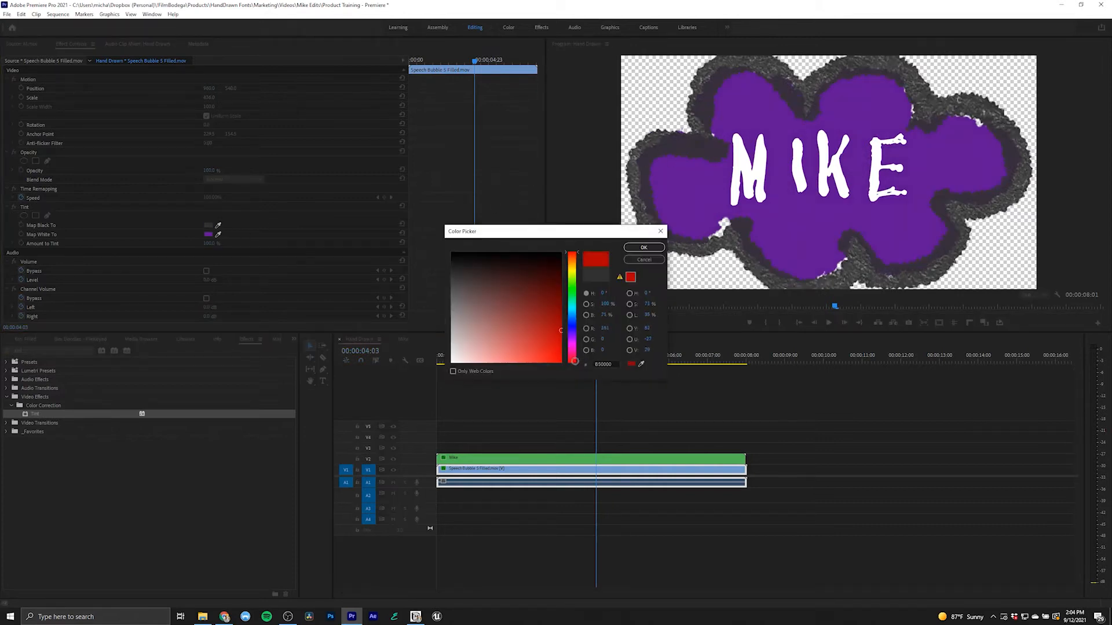
left_click(643, 247)
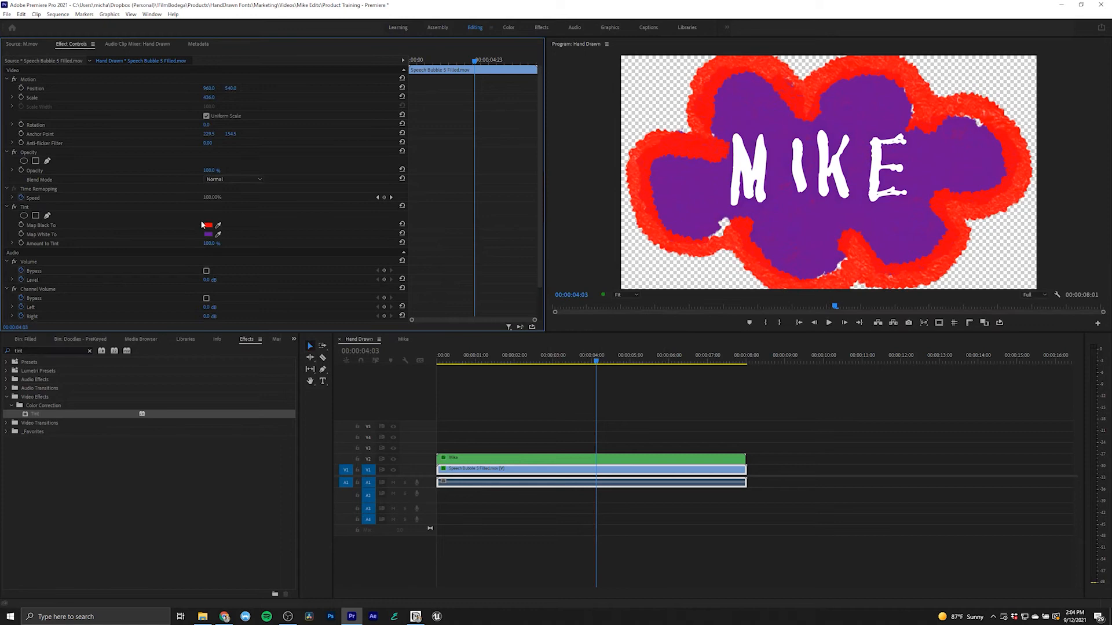
left_click(207, 226)
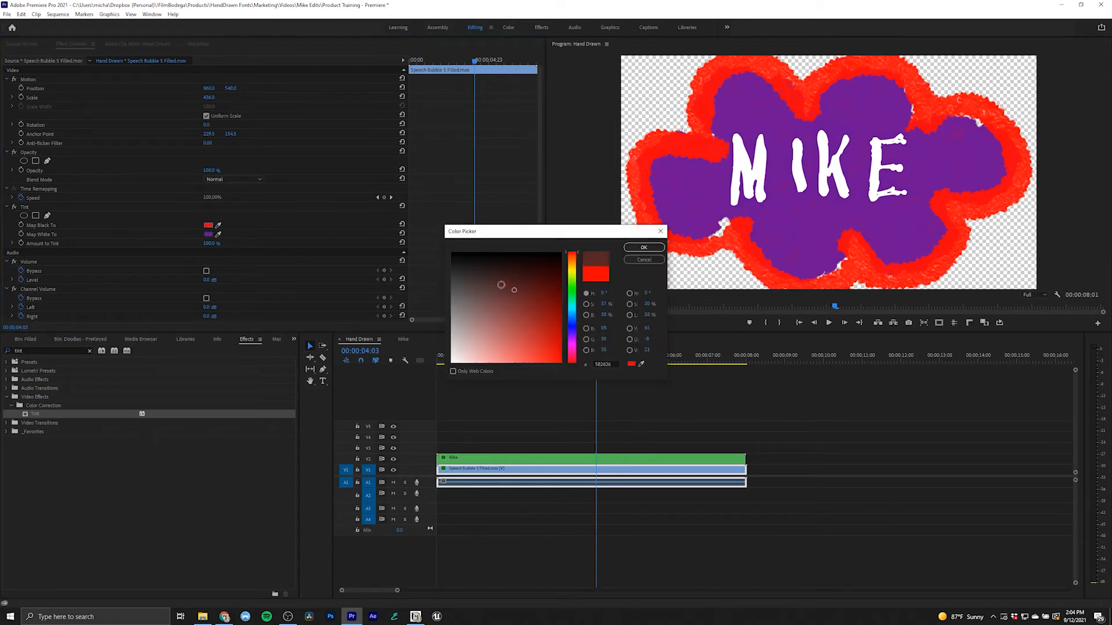
left_click(644, 248)
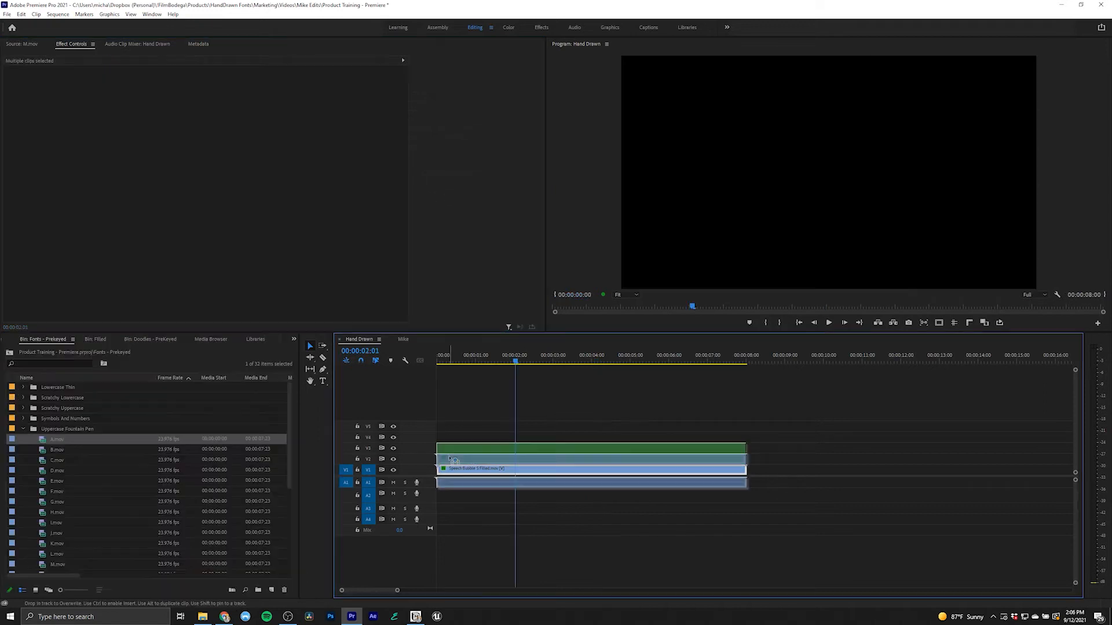
Move the nested word and speech bubble clips up one track and create a green color matte named Green
left_click_drag(464, 470, 462, 474)
left_click(462, 475)
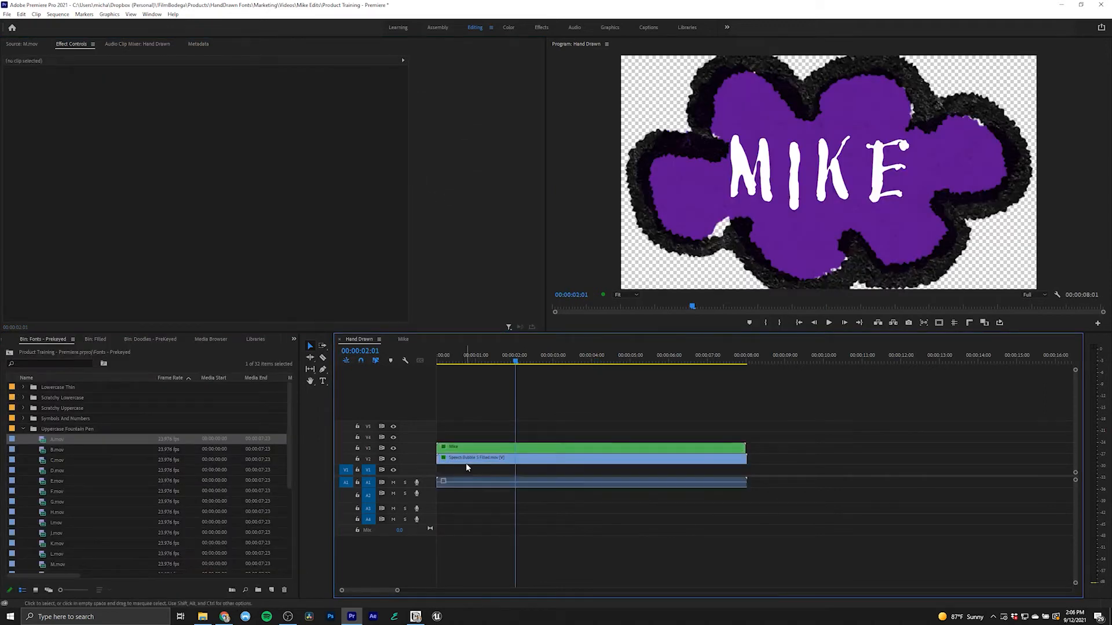
left_click(271, 590)
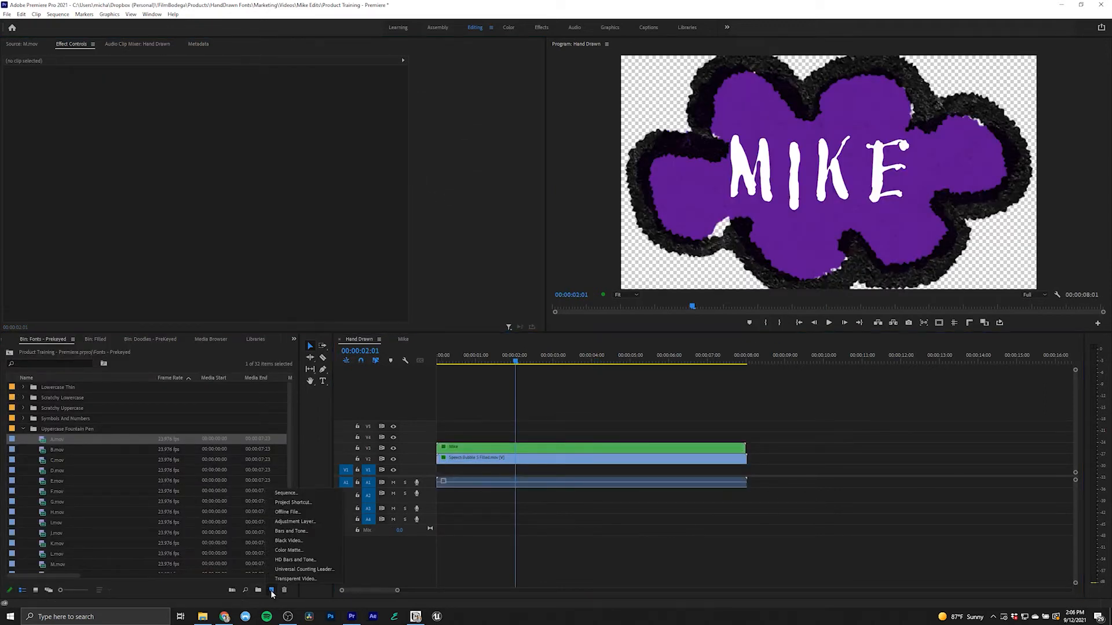
left_click(298, 547)
left_click(571, 338)
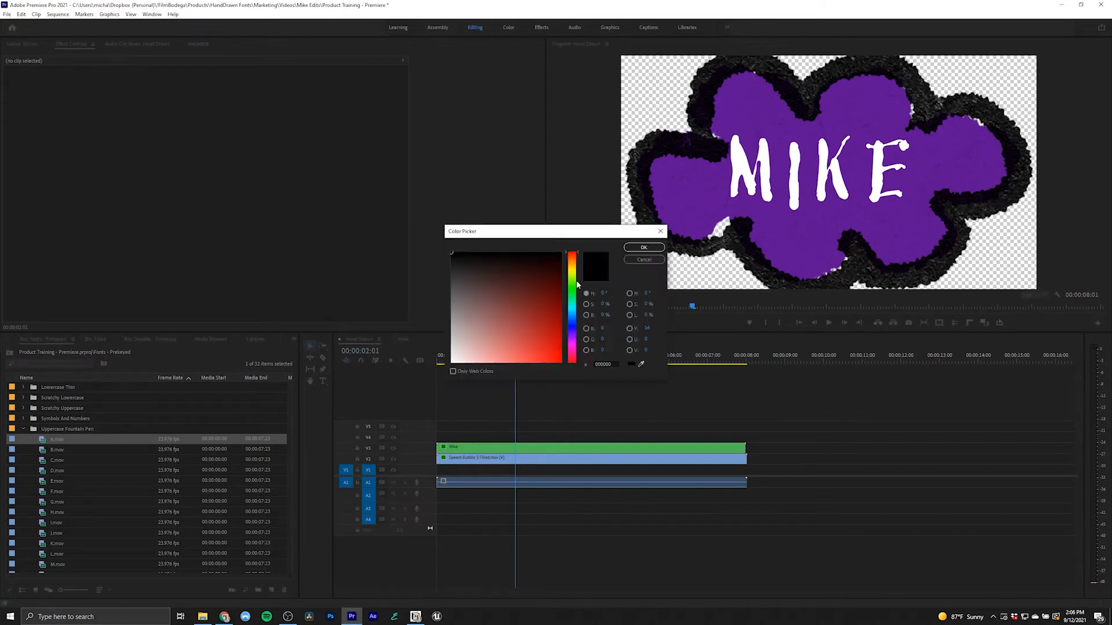
left_click(577, 288)
mouse_move(534, 299)
left_mouse_down()
mouse_move(549, 295)
mouse_move(548, 316)
left_mouse_up()
left_click(644, 248)
type("Gre")
key("Return")
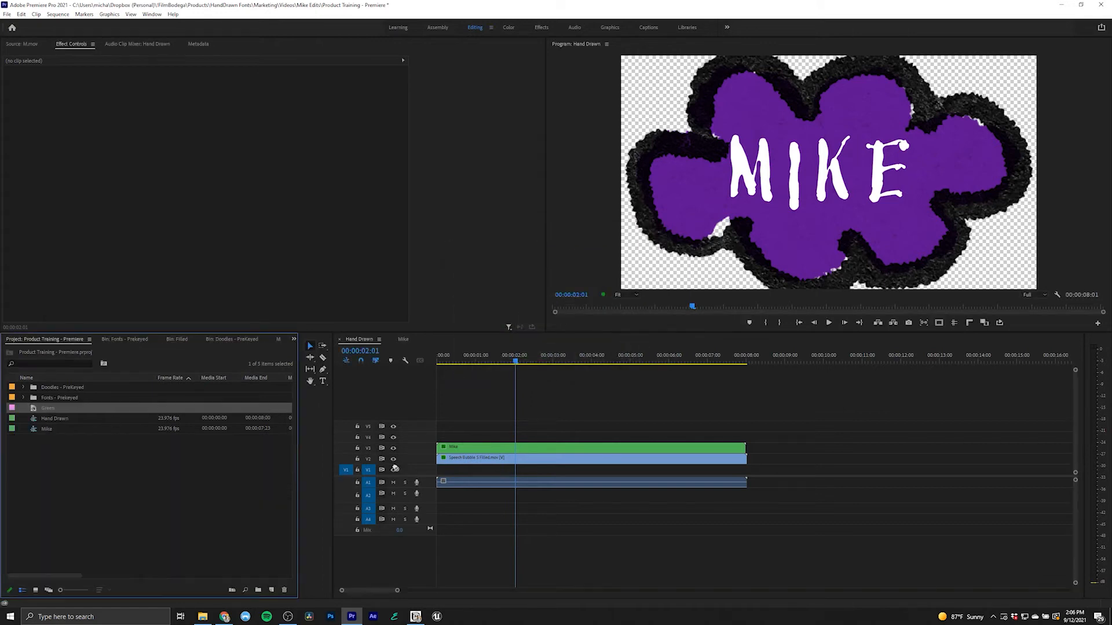
Place the Green matte on V1 beneath the speech bubble and extend it to the length of the clips above
left_click(444, 472)
left_click_drag(444, 472, 750, 476)
left_click_drag(536, 357, 549, 359)
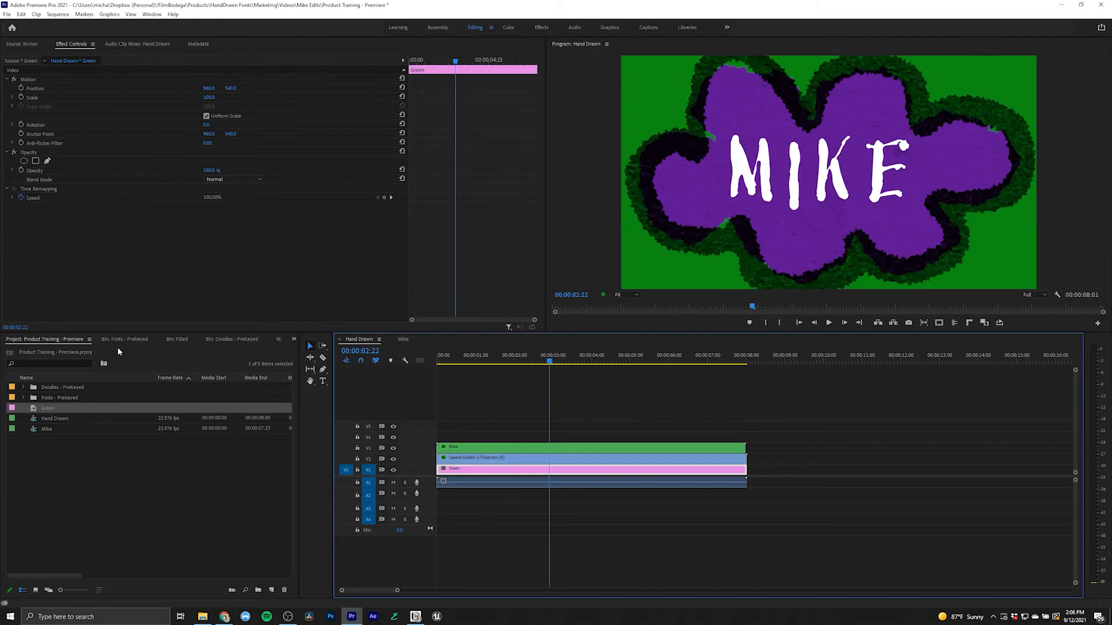
Open Lightning Bolt Filled.mov from the Doodles - PreKeyed bin for preview as a source clip
left_click(22, 386)
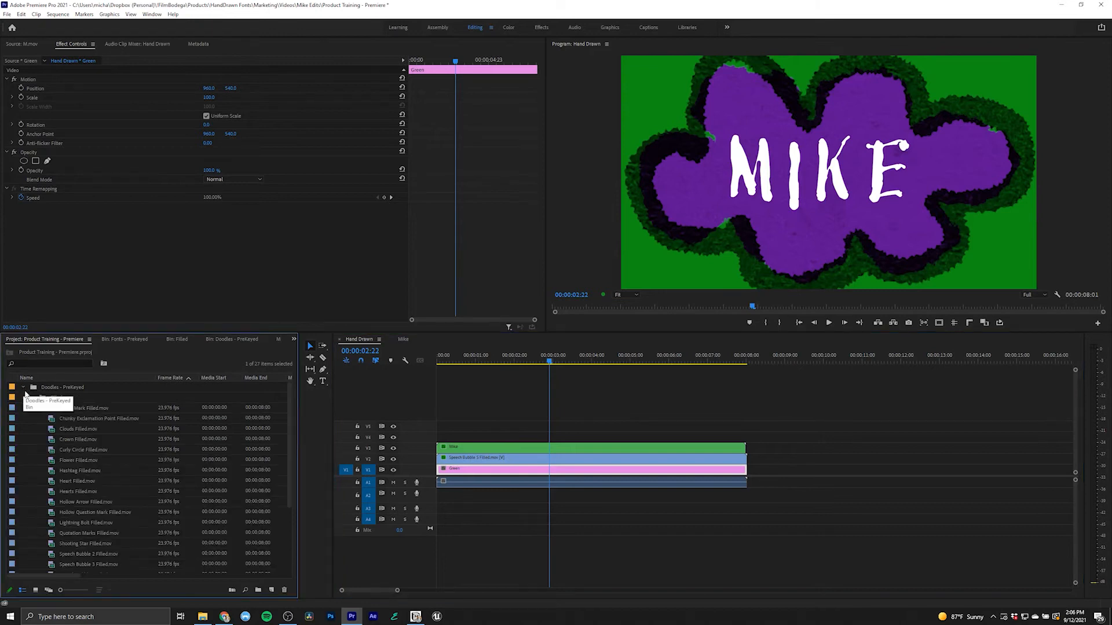
scroll(113, 436, "down", 2)
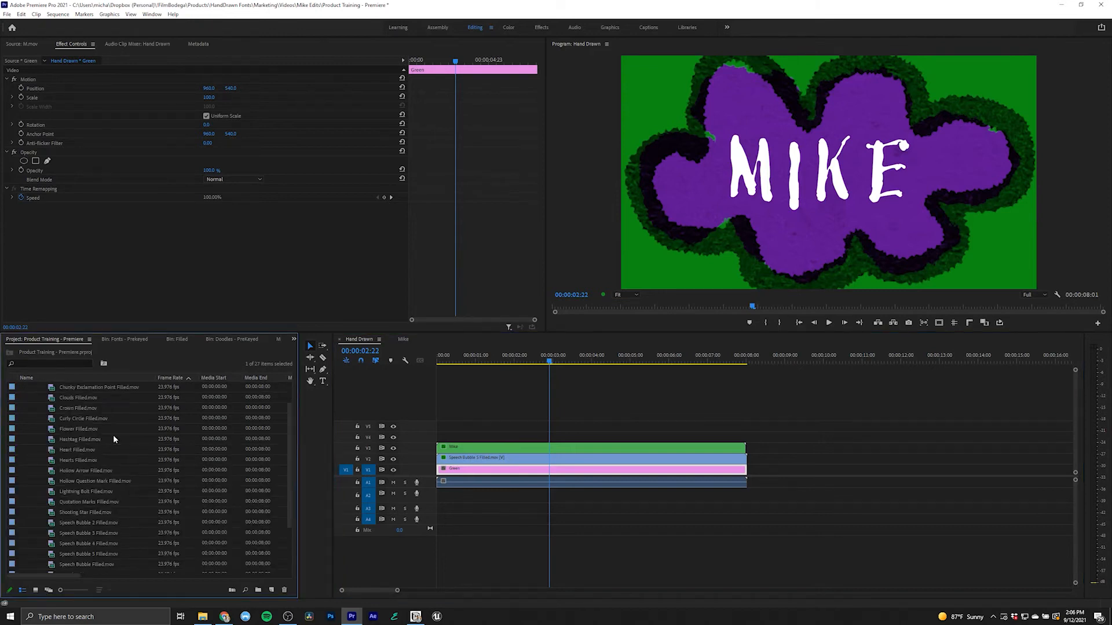
double_click(77, 480)
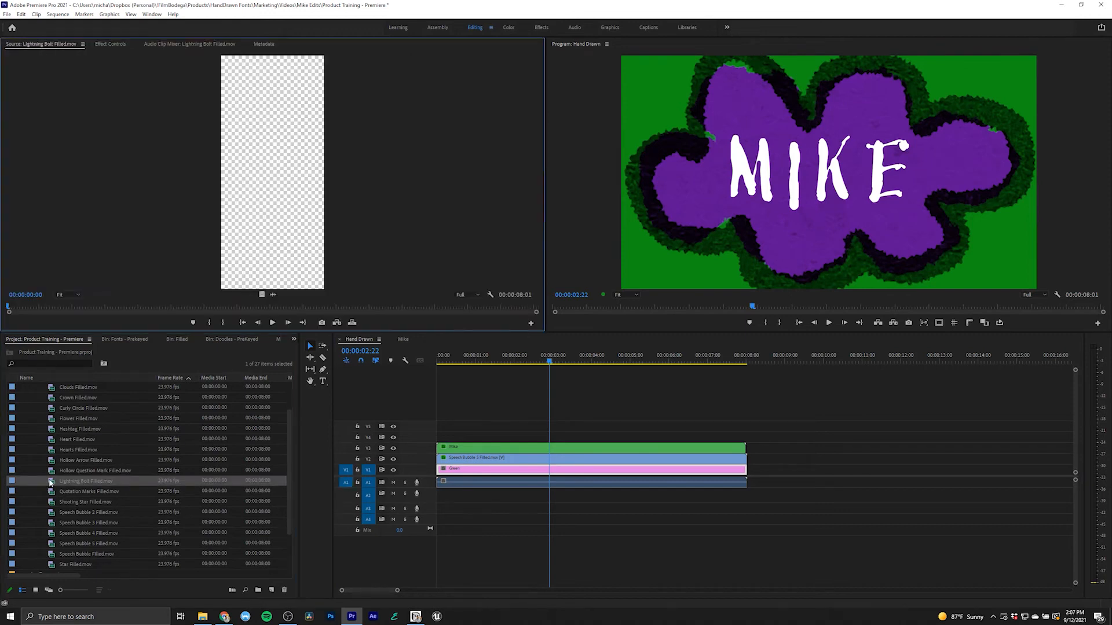
Preview Lightning Bolt Filled.mov, then place one copy on V4 and a second copy on V5 above the word clip
left_click(212, 307)
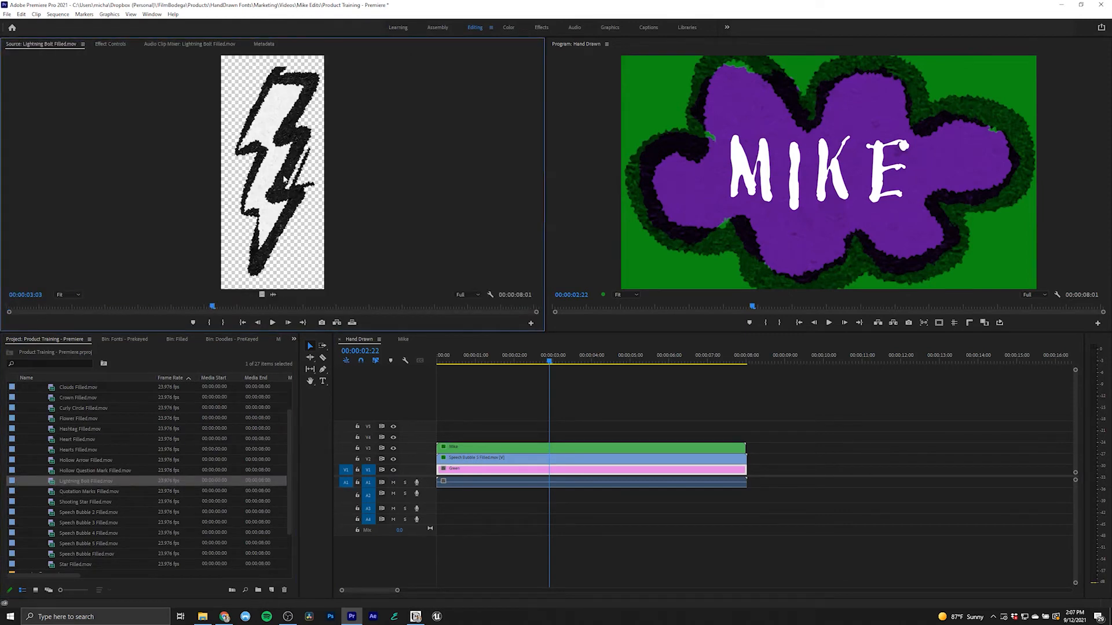
left_click_drag(262, 295, 485, 393)
left_click(509, 362)
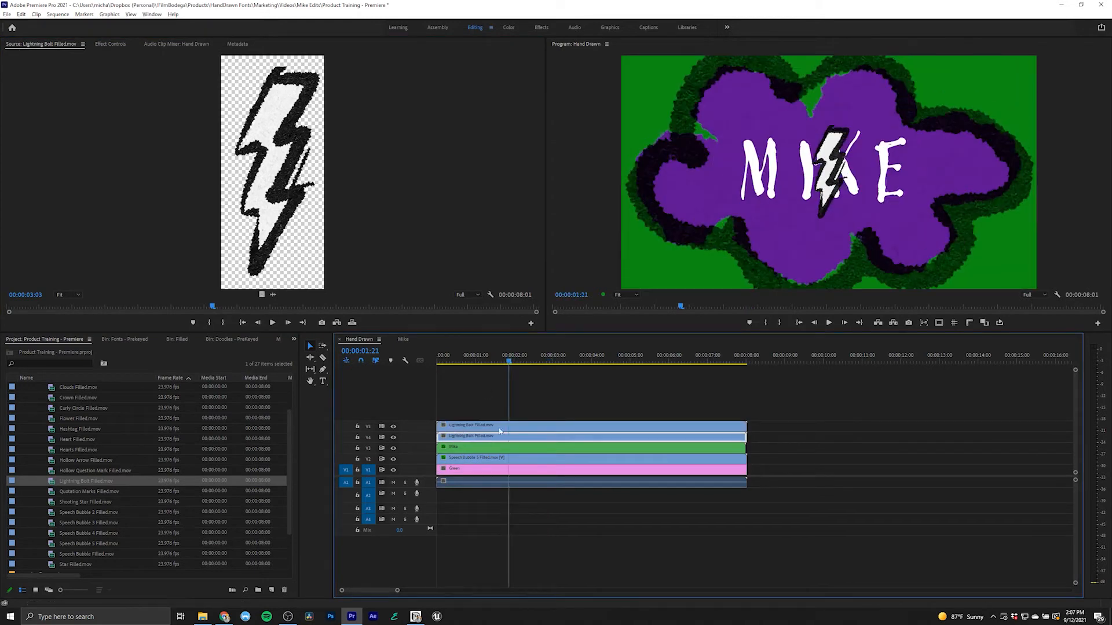
Move the V5 lightning bolt to the speech bubble's upper-right edge, rotate it 11° and scale it to 134
left_click(486, 429)
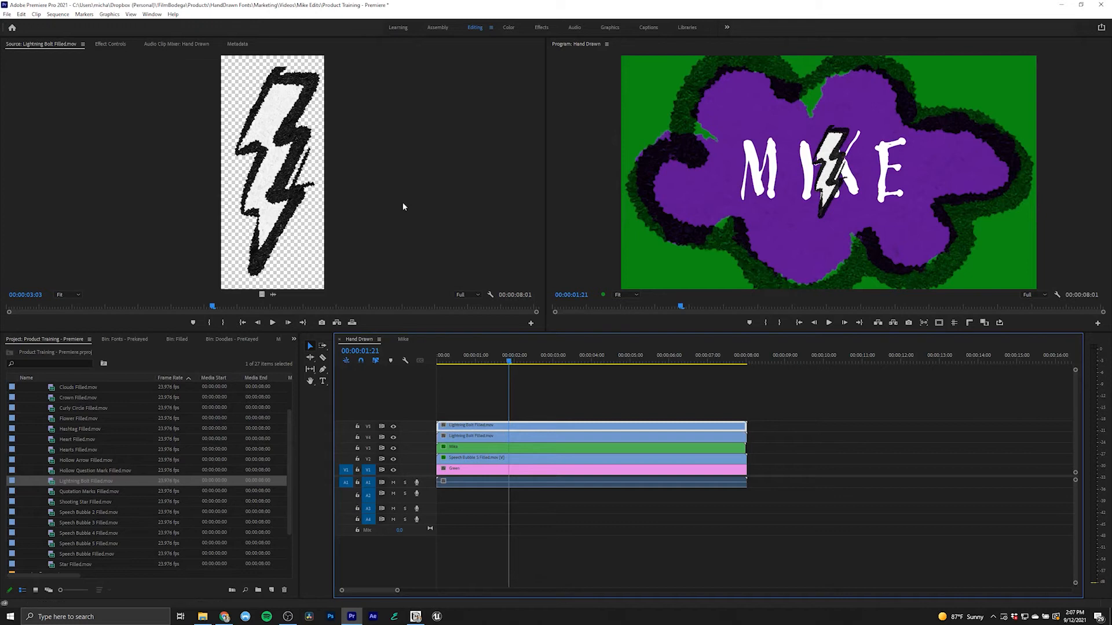
left_click(113, 45)
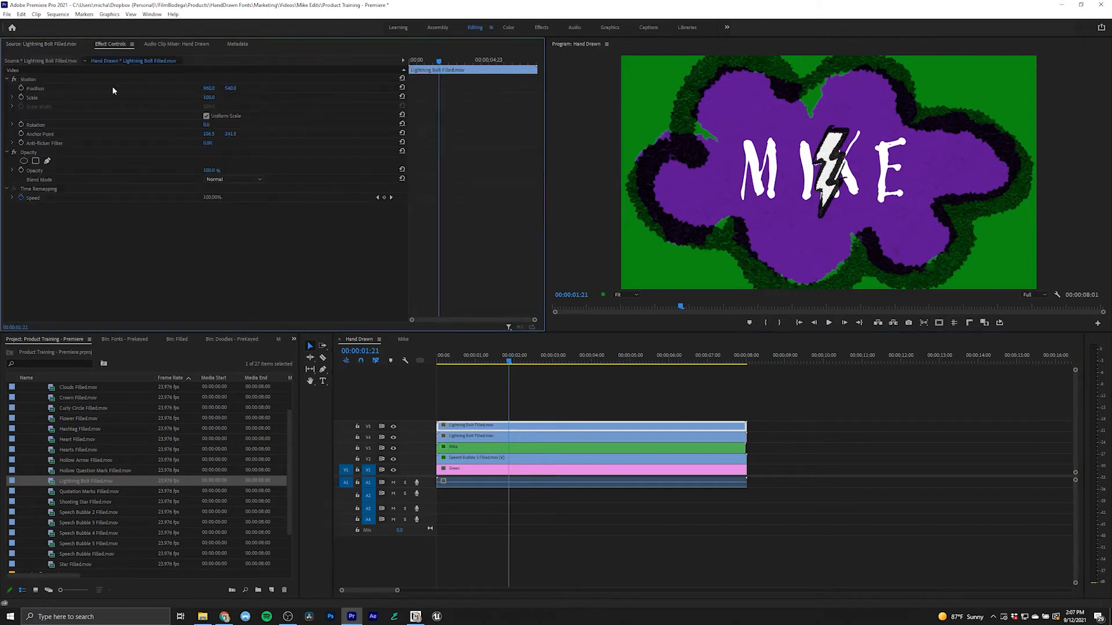
left_click(72, 88)
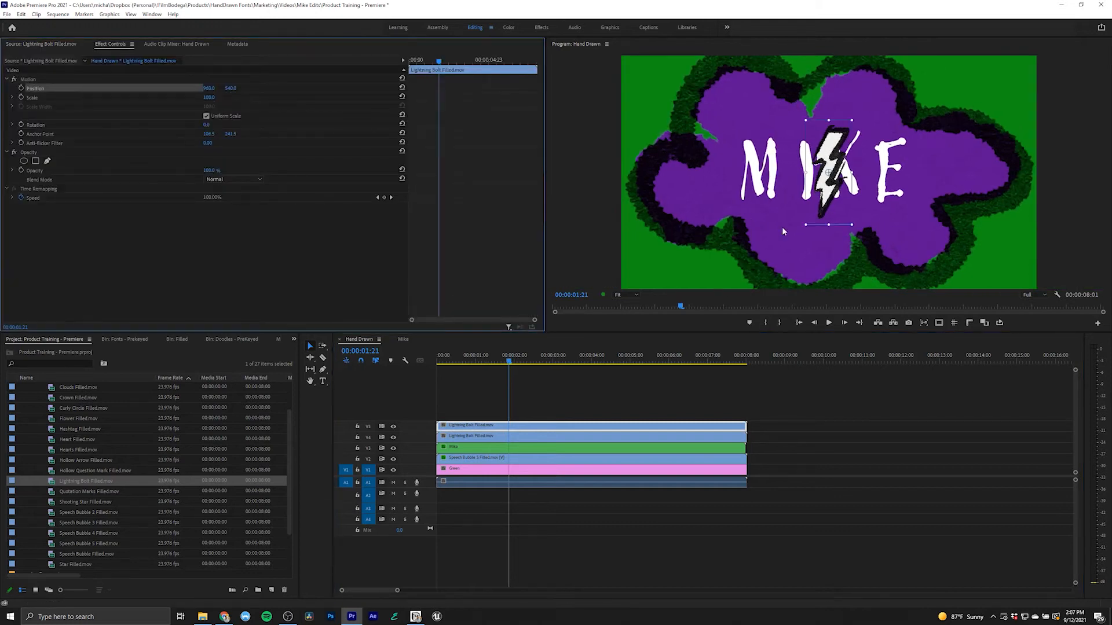
left_click_drag(827, 185, 960, 139)
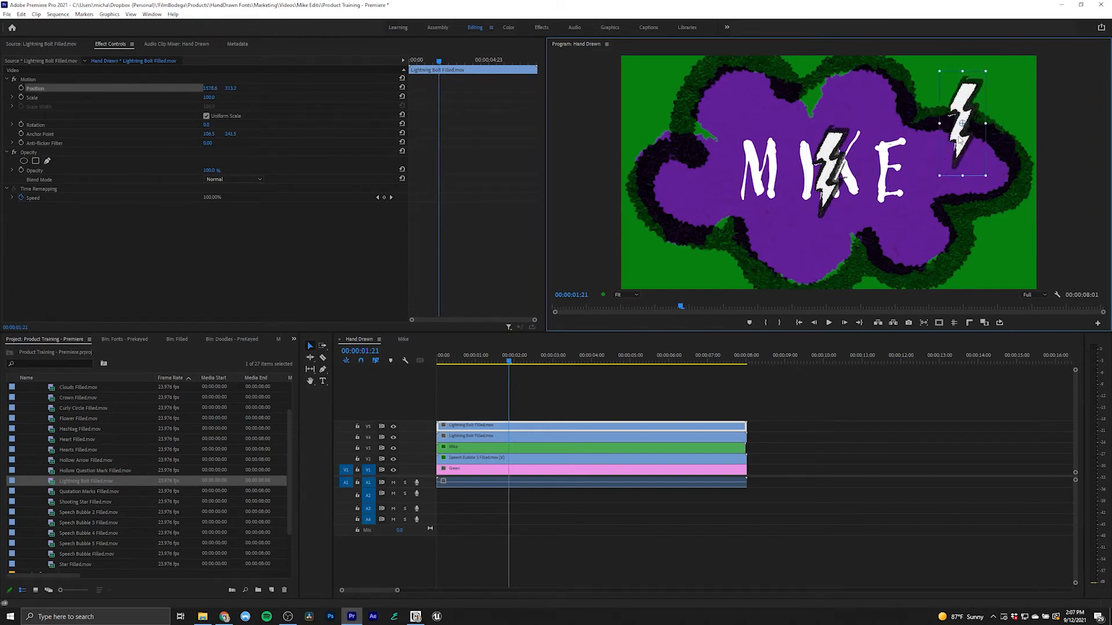
left_click_drag(206, 124, 228, 98)
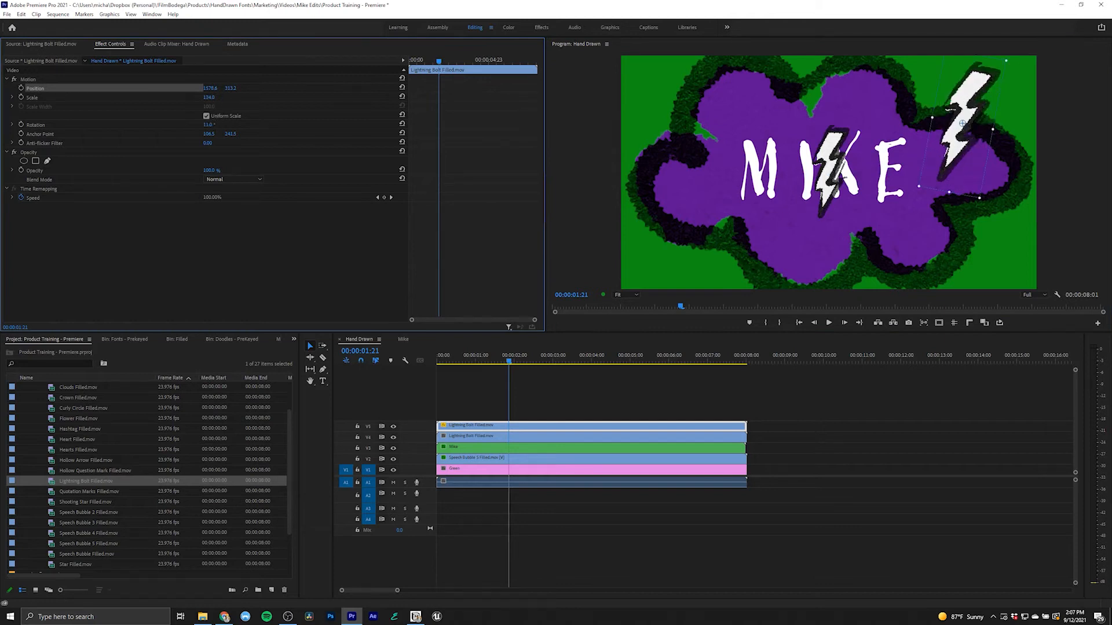
Apply the Horizontal Flip effect to the lightning bolt clip on V4
left_click(626, 438)
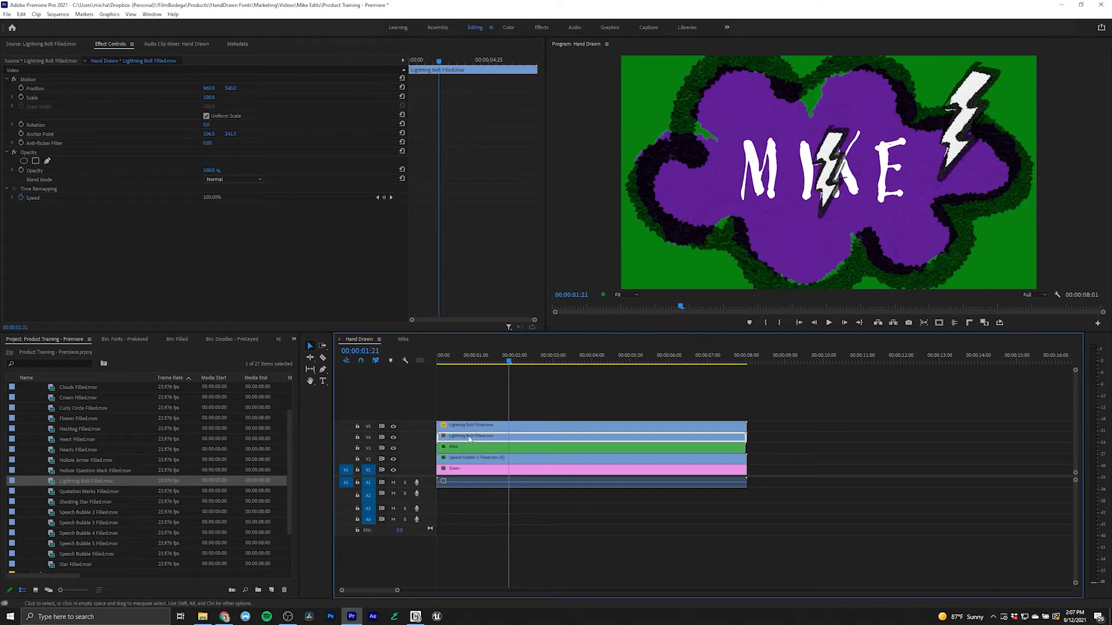
left_click(293, 339)
left_click(305, 416)
type("flip")
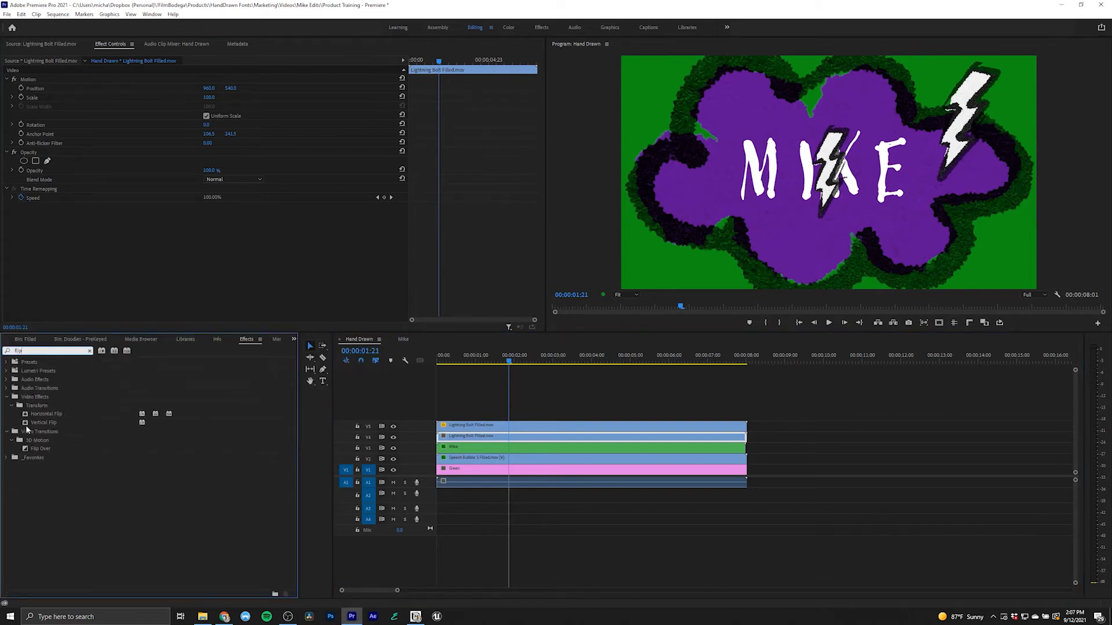
left_click(27, 415)
left_click_drag(211, 417, 458, 443)
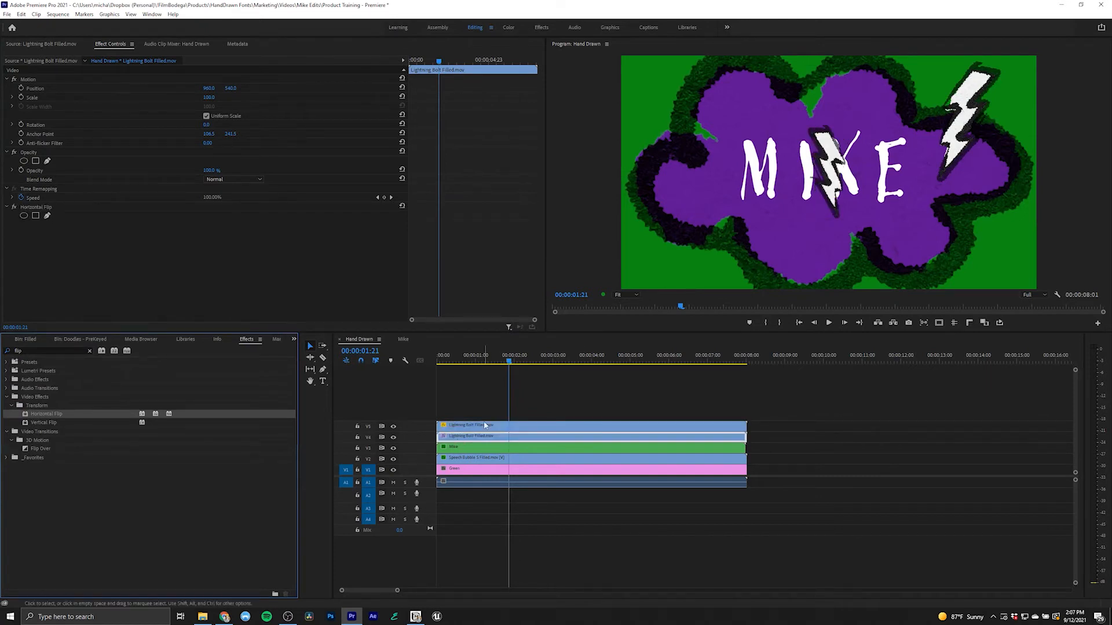
Rotate the flipped V4 bolt to -10°, scale it to 143, and place it over the speech bubble's lower-left edge
left_click_drag(206, 127, 233, 98)
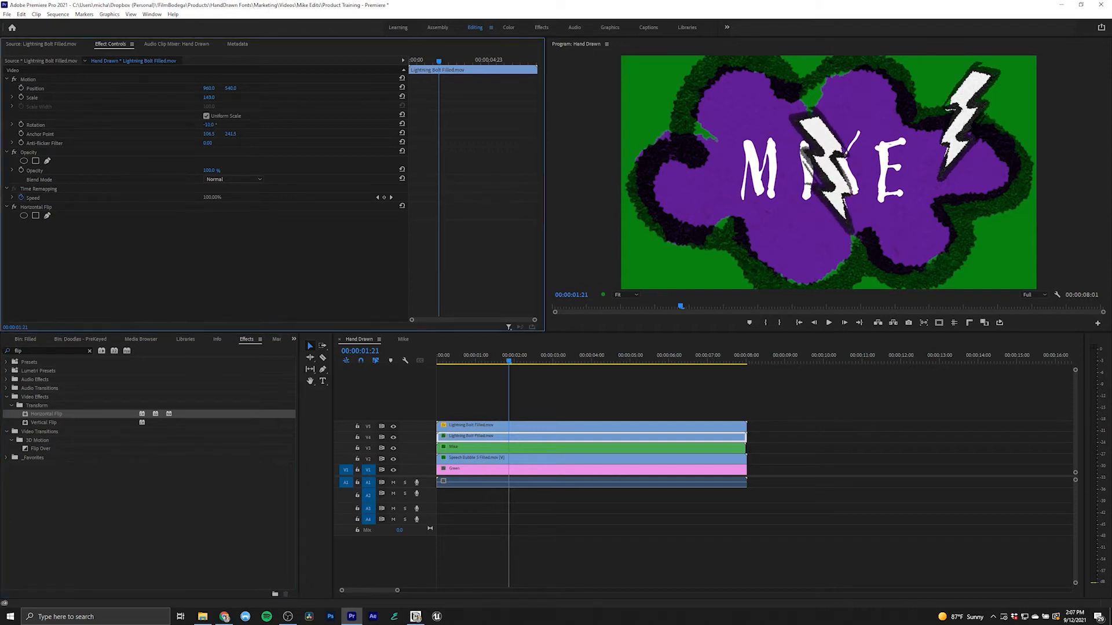
left_click(135, 88)
left_click_drag(773, 118, 634, 160)
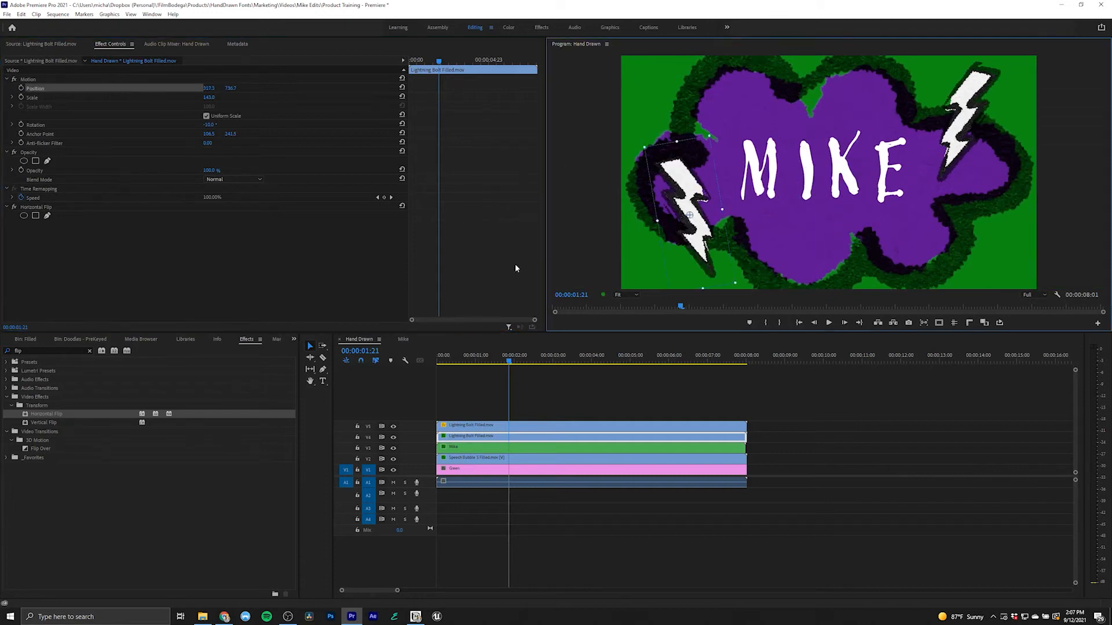
Apply the Tint effect to the V5 lightning bolt and set Map White To to a strong yellow
left_click(90, 350)
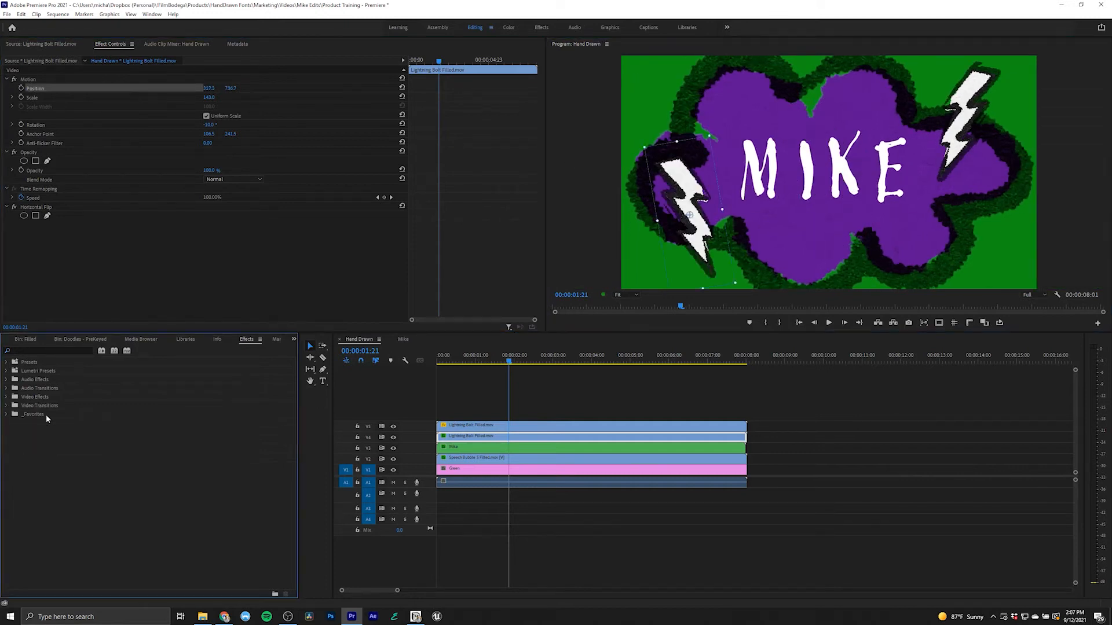
left_click(35, 348)
type("tint")
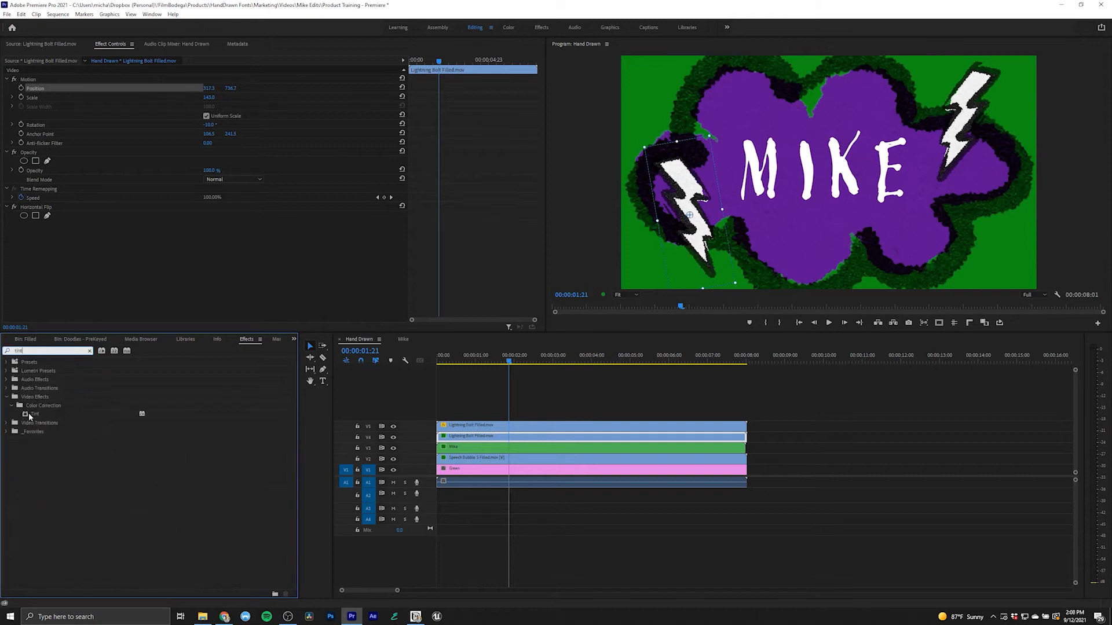
left_click_drag(29, 416, 520, 428)
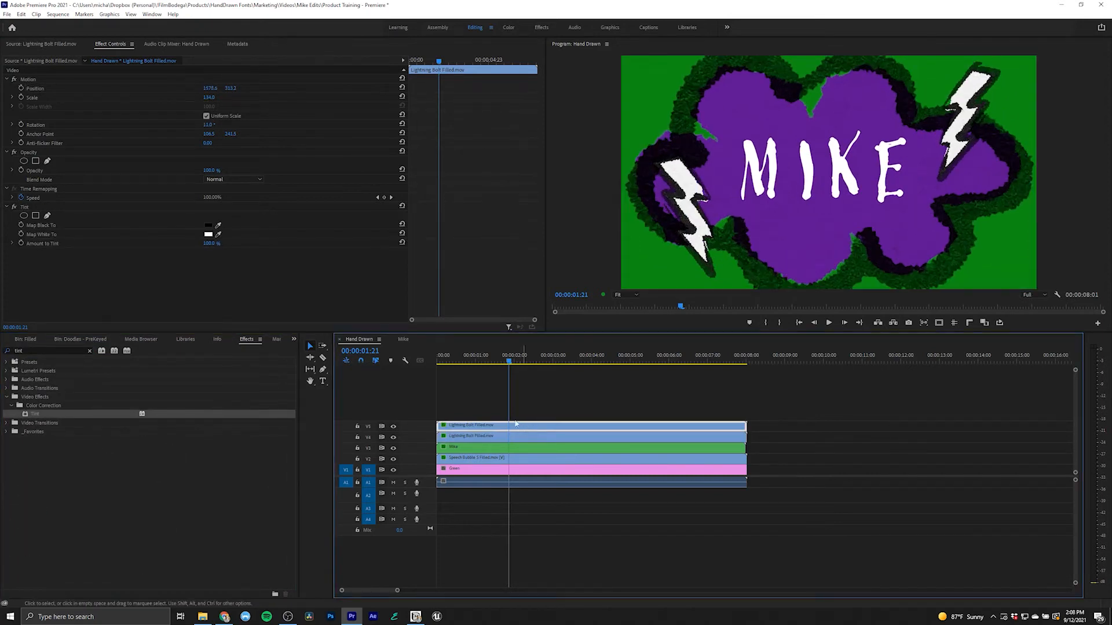
left_click(209, 237)
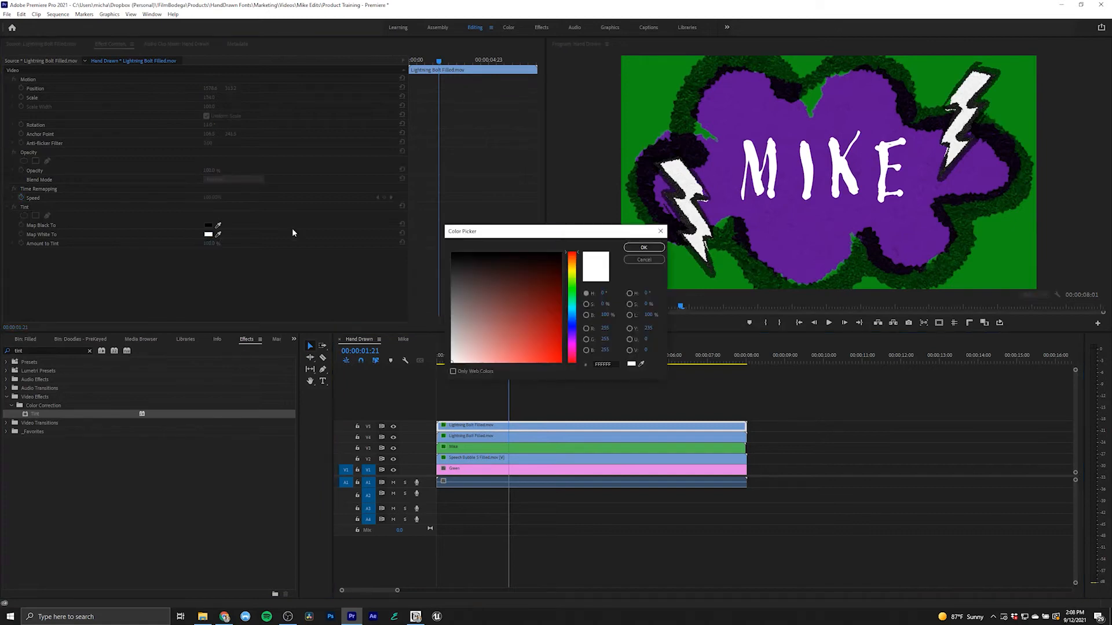
left_click_drag(576, 277, 577, 274)
left_click(551, 341)
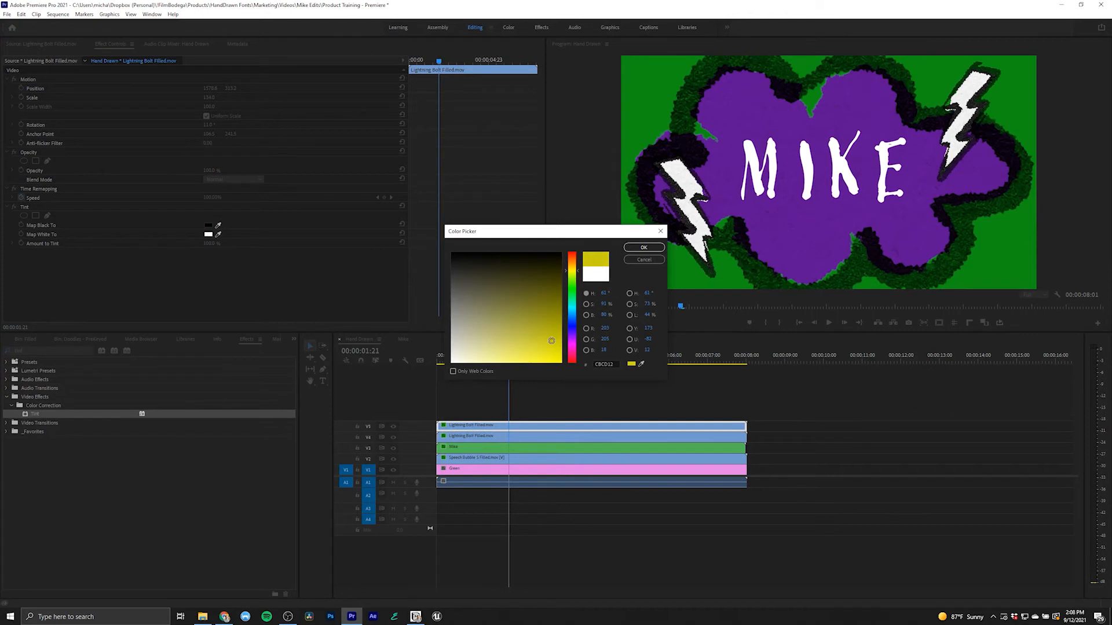
left_click(640, 248)
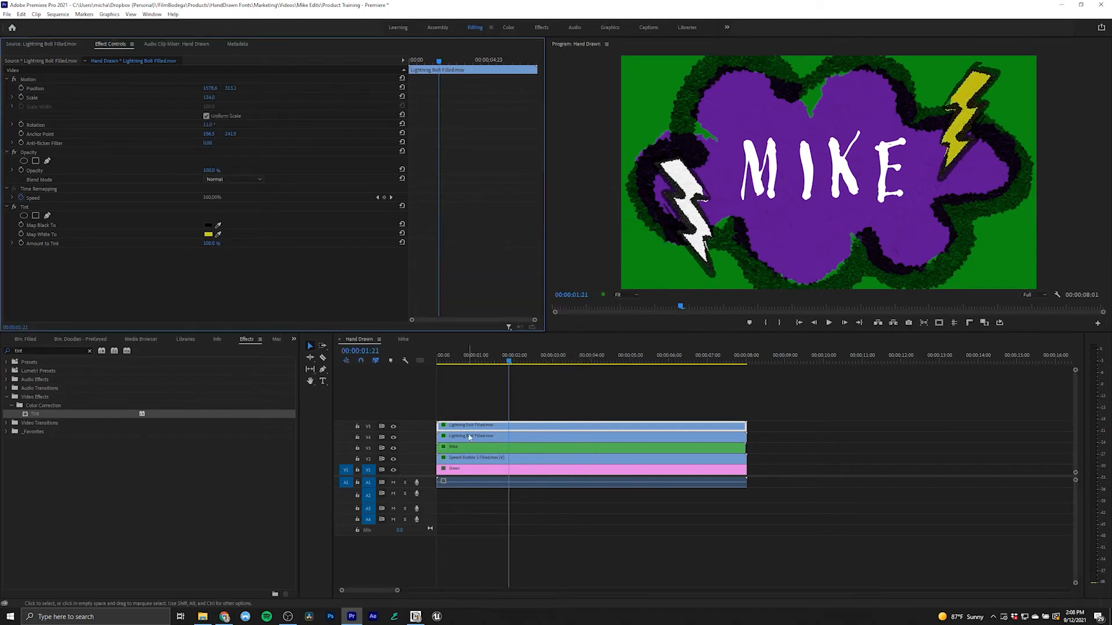
Apply Tint to the V4 lightning bolt, sample the other bolt's yellow for Map White To, and review the animation
left_click(468, 438)
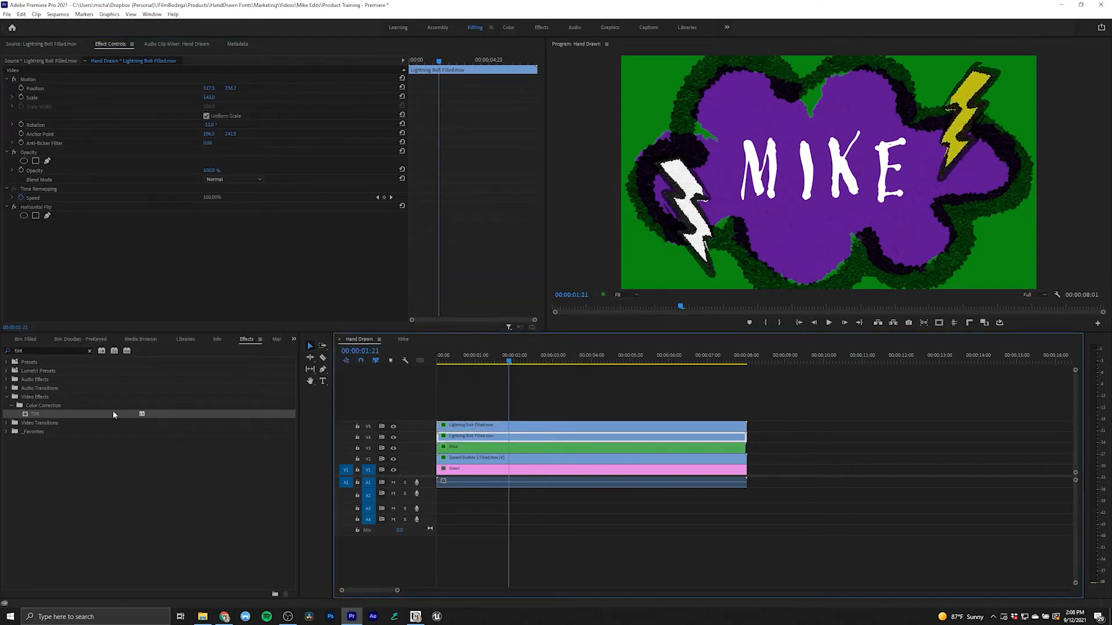
left_click_drag(63, 413, 476, 438)
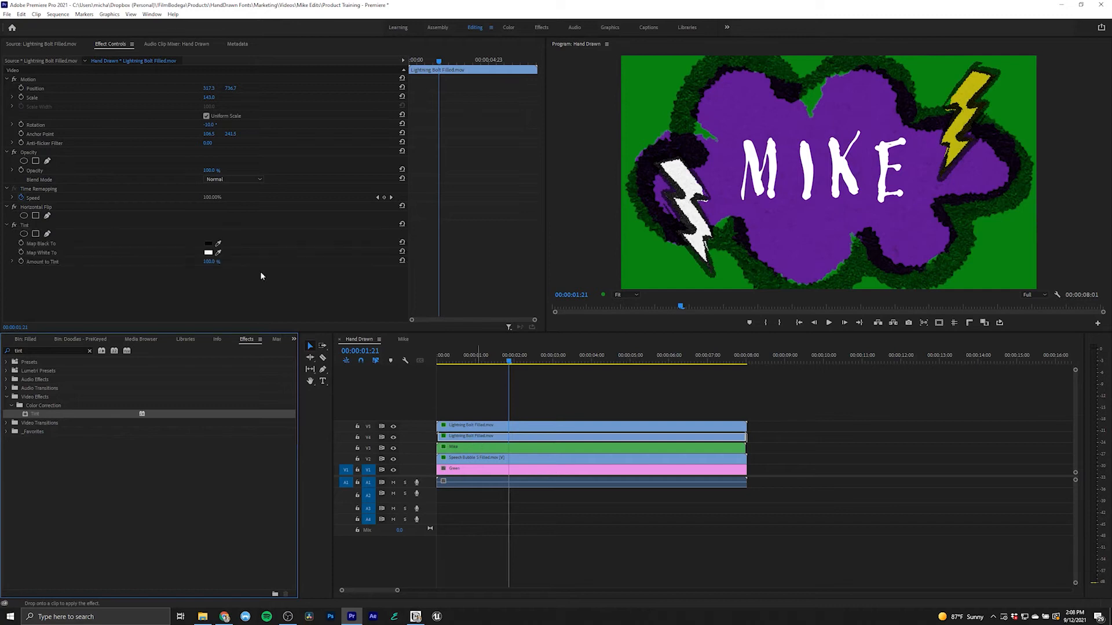
left_click(218, 253)
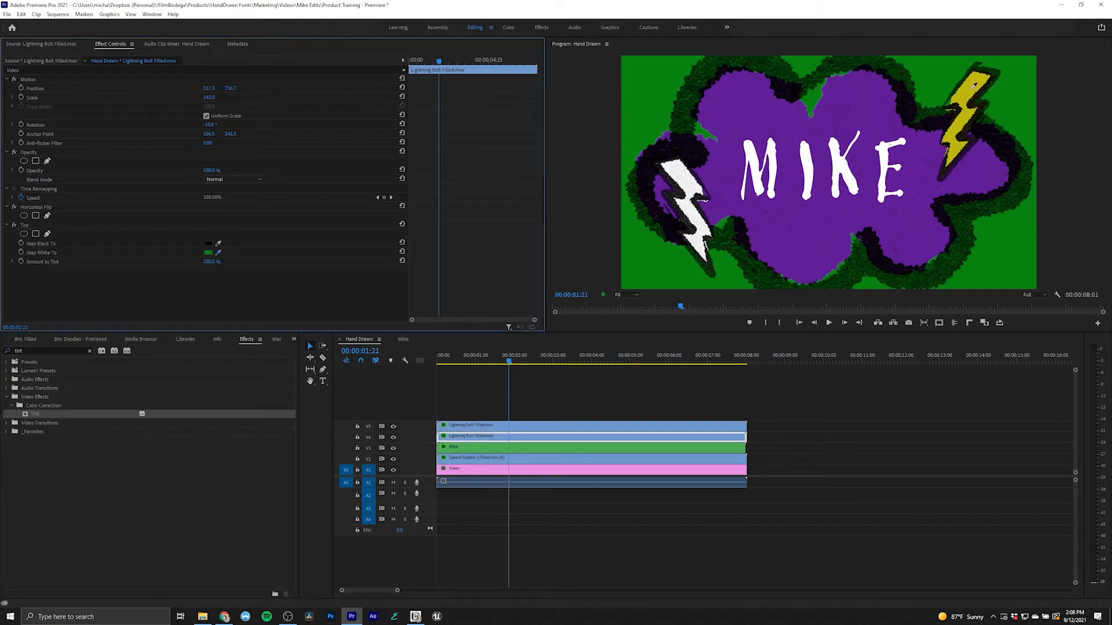
left_click(973, 87)
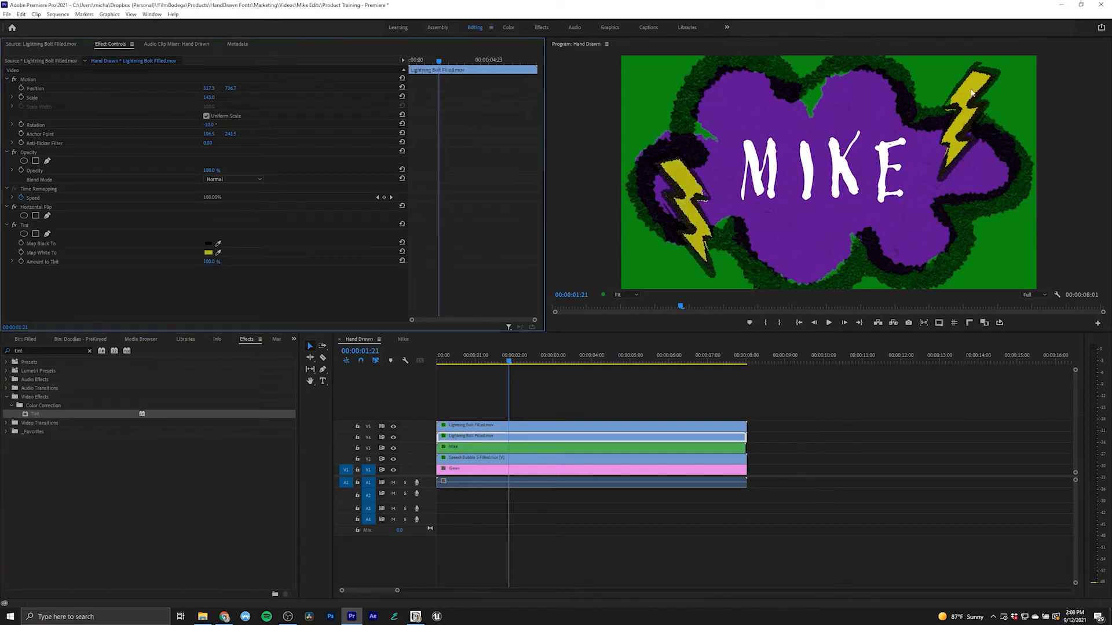
left_click(445, 361)
left_click_drag(518, 364, 589, 363)
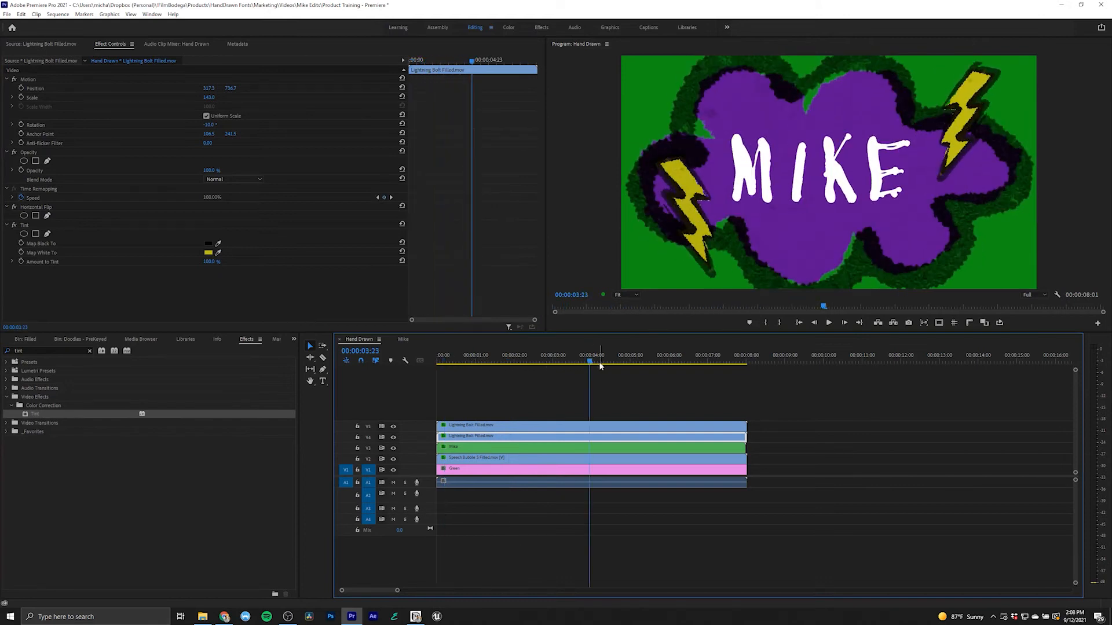
Open the Outlines bin inside Doodles - PreKeyed and preview Arrow Side.mov
left_click(26, 340)
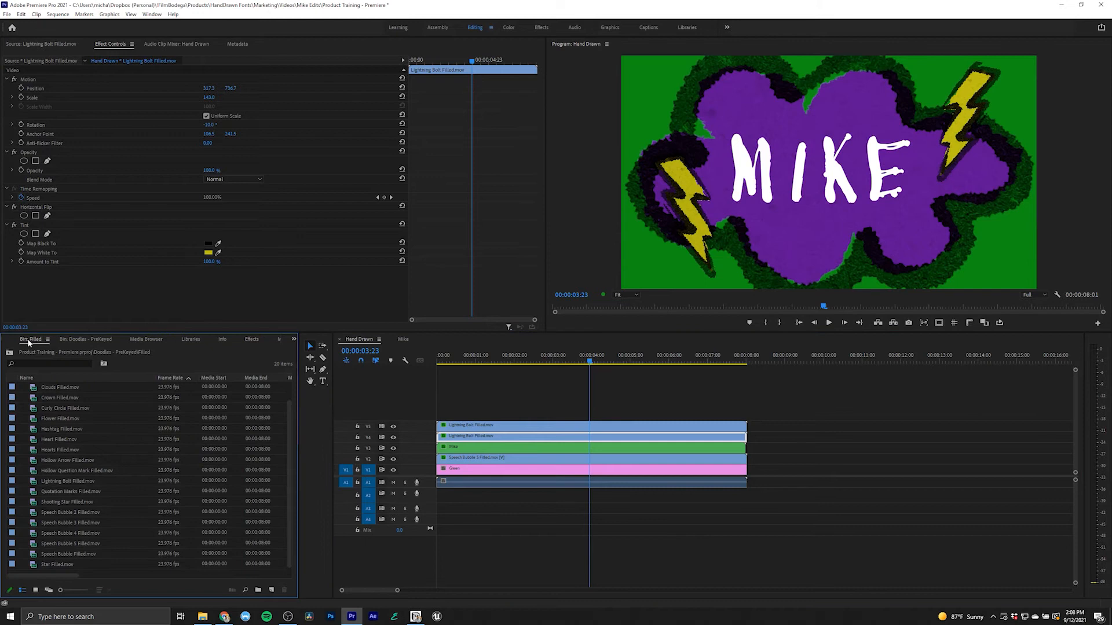
left_click(293, 340)
left_click(325, 350)
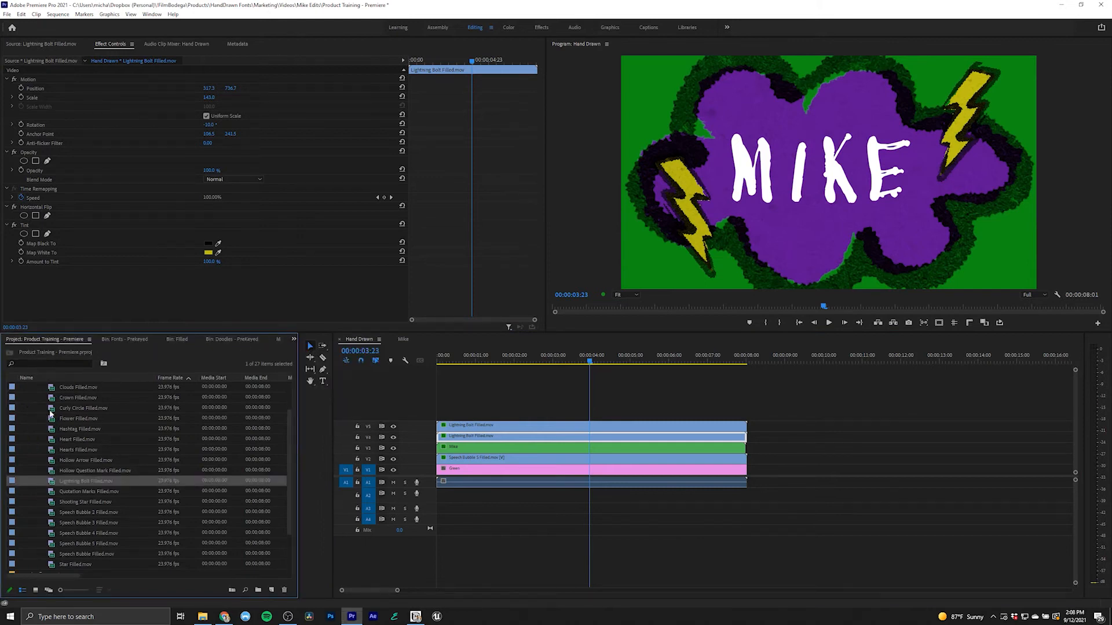
scroll(51, 433, "up", 2)
left_click(30, 398)
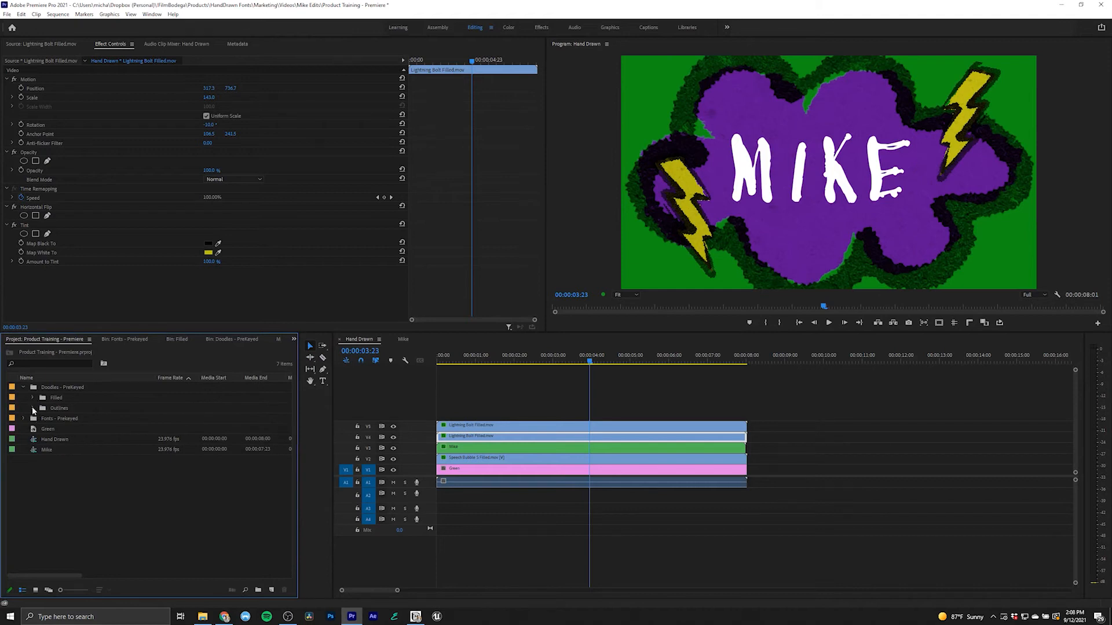
left_click(32, 407)
double_click(53, 420)
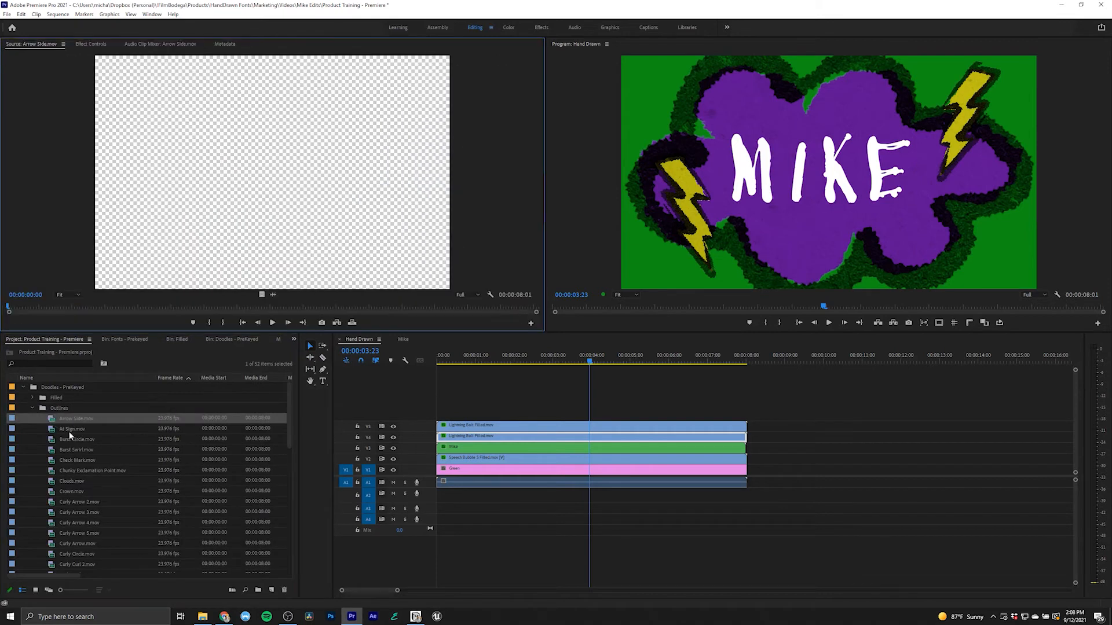
left_click_drag(144, 307, 227, 308)
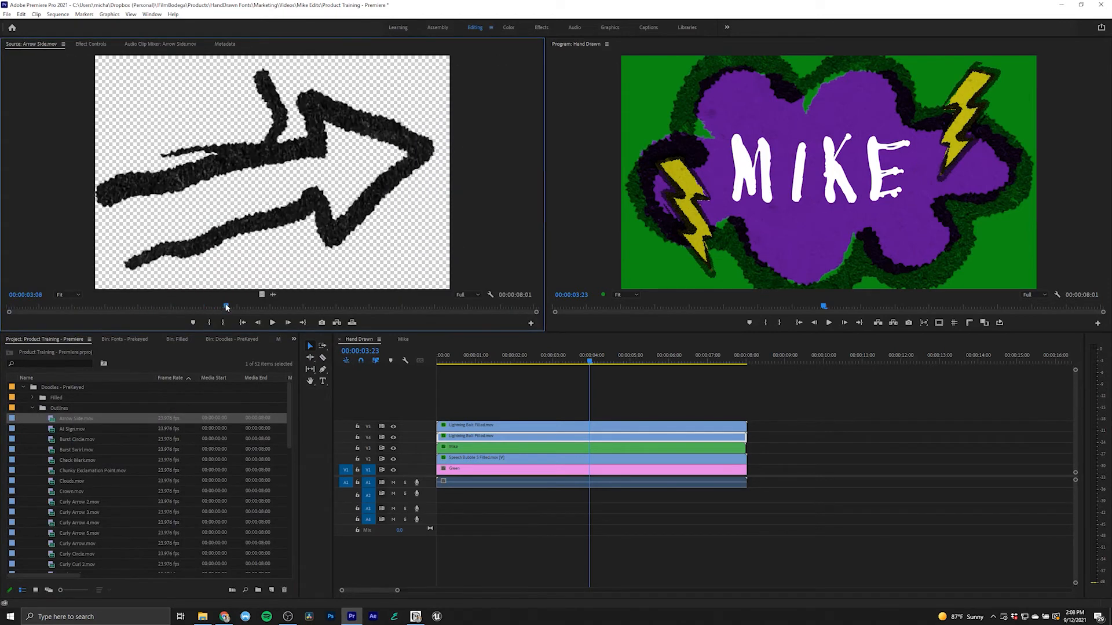
Find Curly Curl 2.mov in the Outlines bin and place it on V6 at the start of the Hand Drawn sequence
scroll(105, 520, "down", 1)
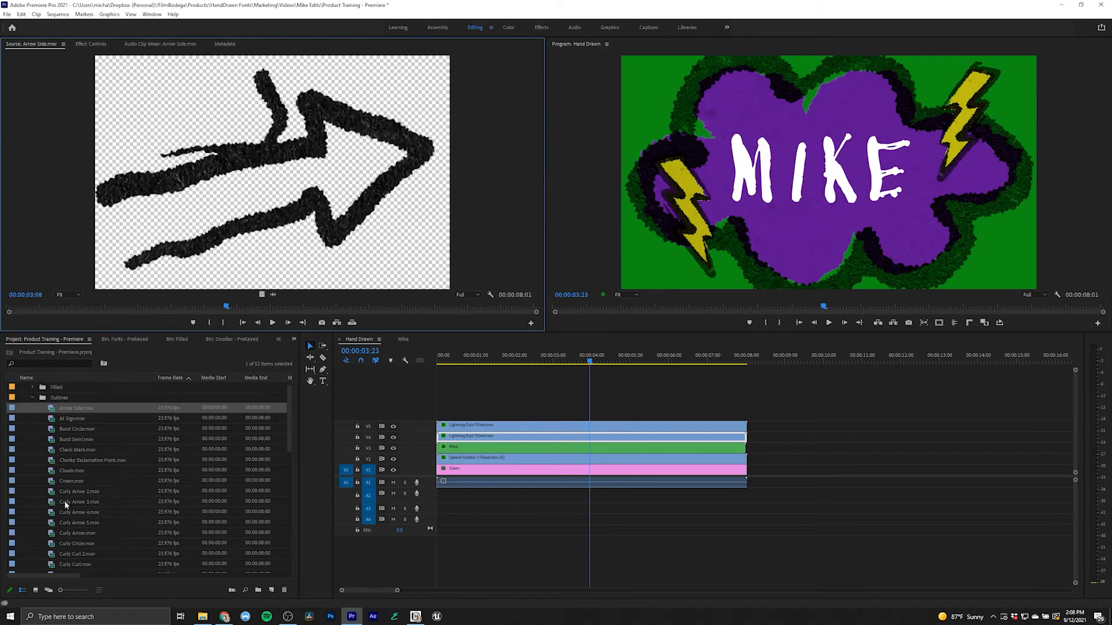
scroll(72, 482, "down", 3)
double_click(75, 522)
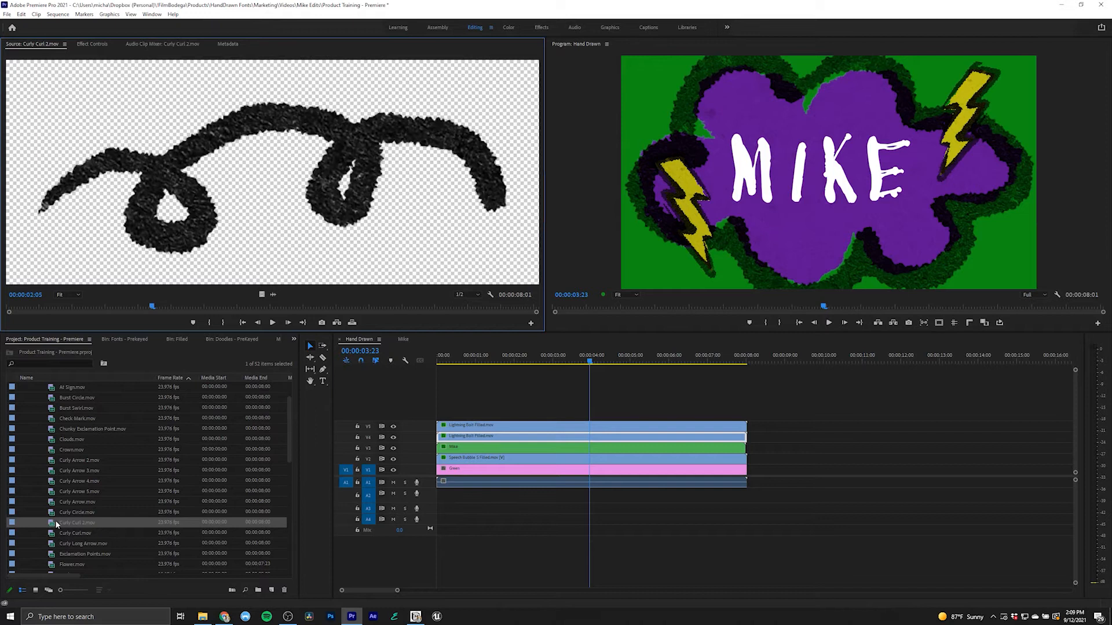
left_click_drag(285, 301, 428, 421)
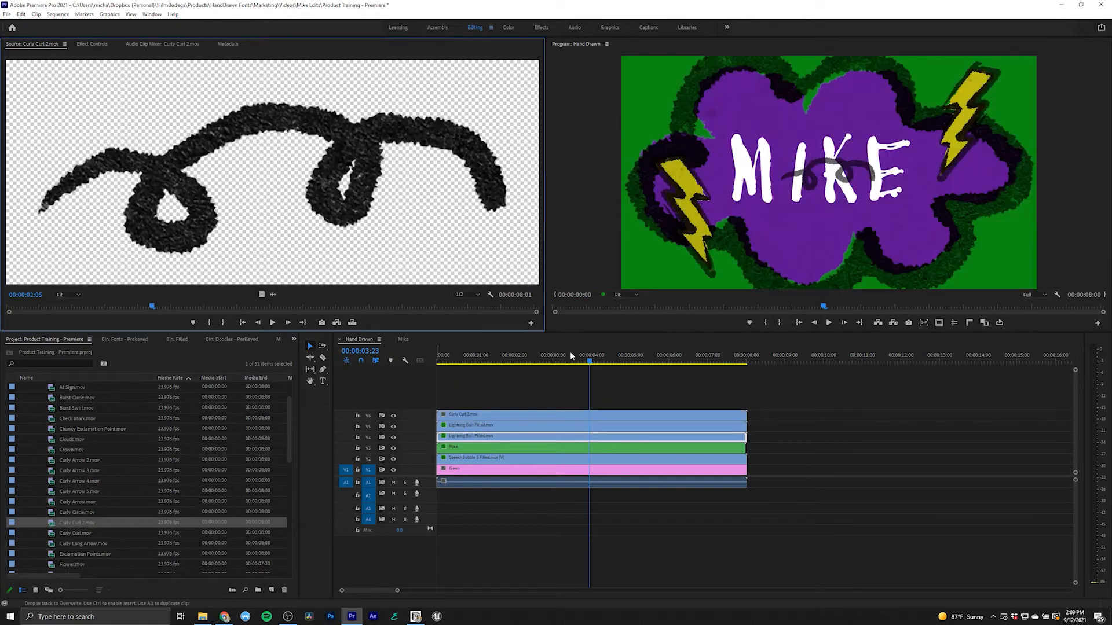
left_click(554, 359)
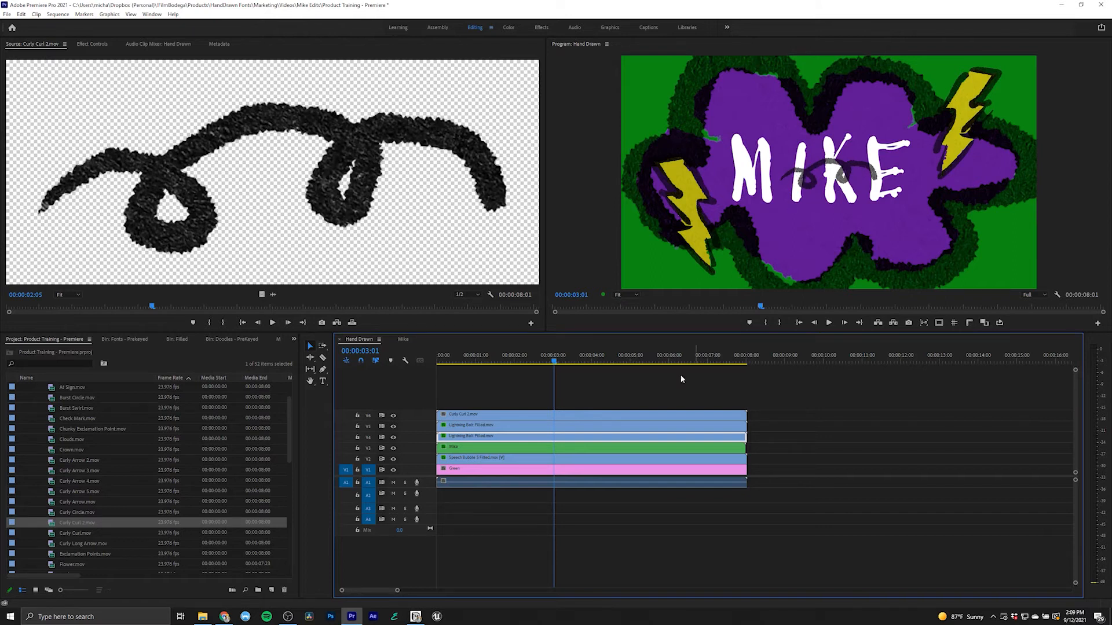
Set the Curly Curl 2 clip's blend mode to Darken, scale it to about 96%, and place it tilted about -26° in the frame's upper-left corner
left_click(500, 415)
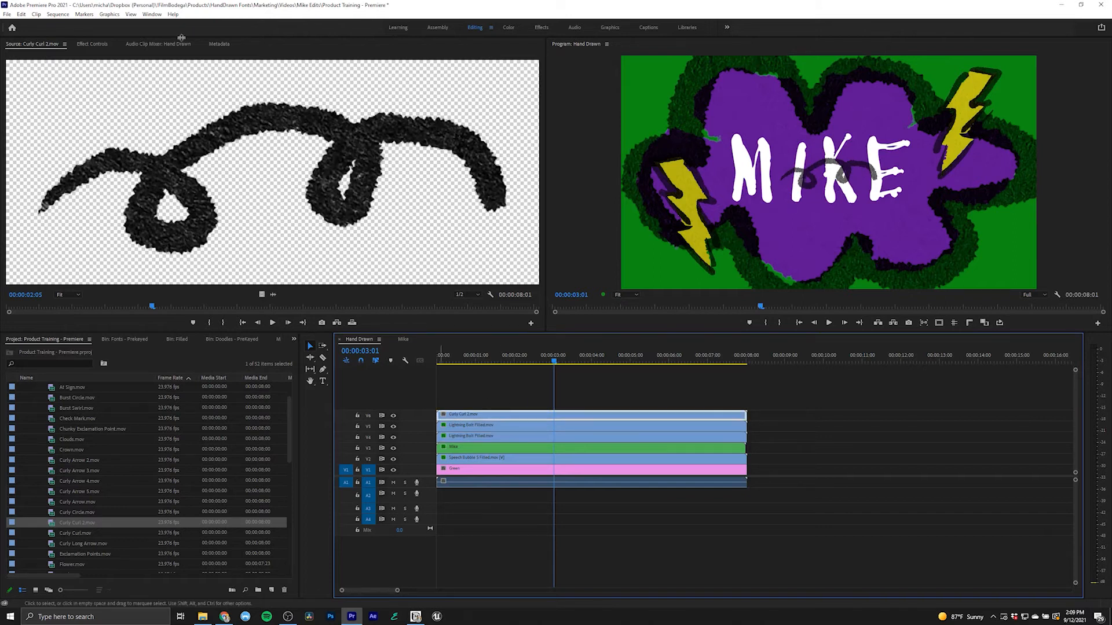
left_click(94, 44)
left_click(249, 181)
left_click(242, 215)
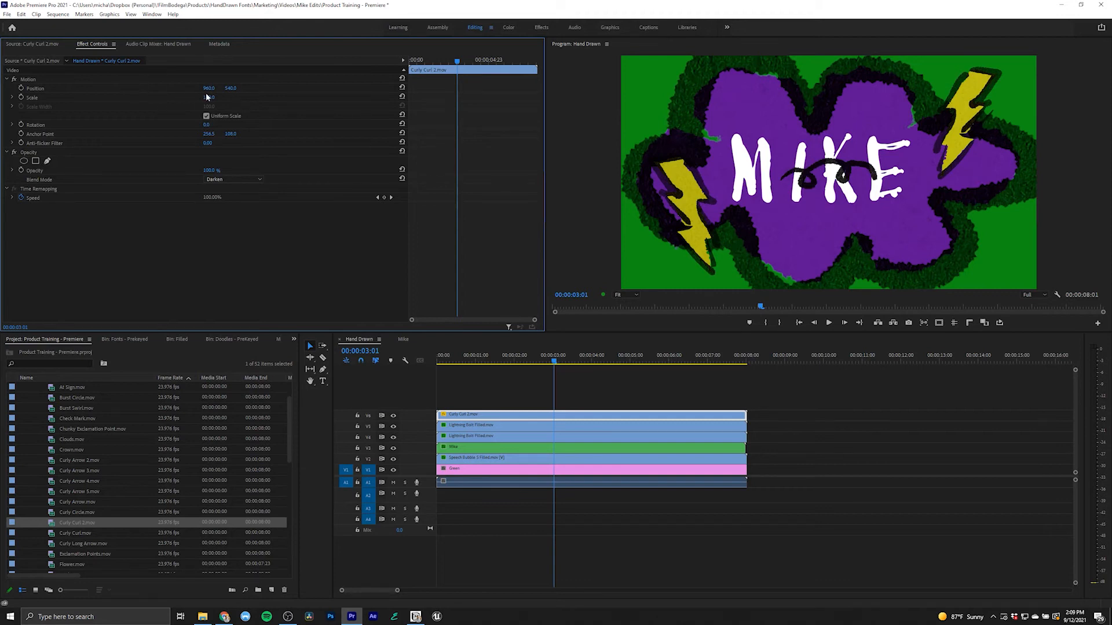
left_click_drag(209, 99, 191, 124)
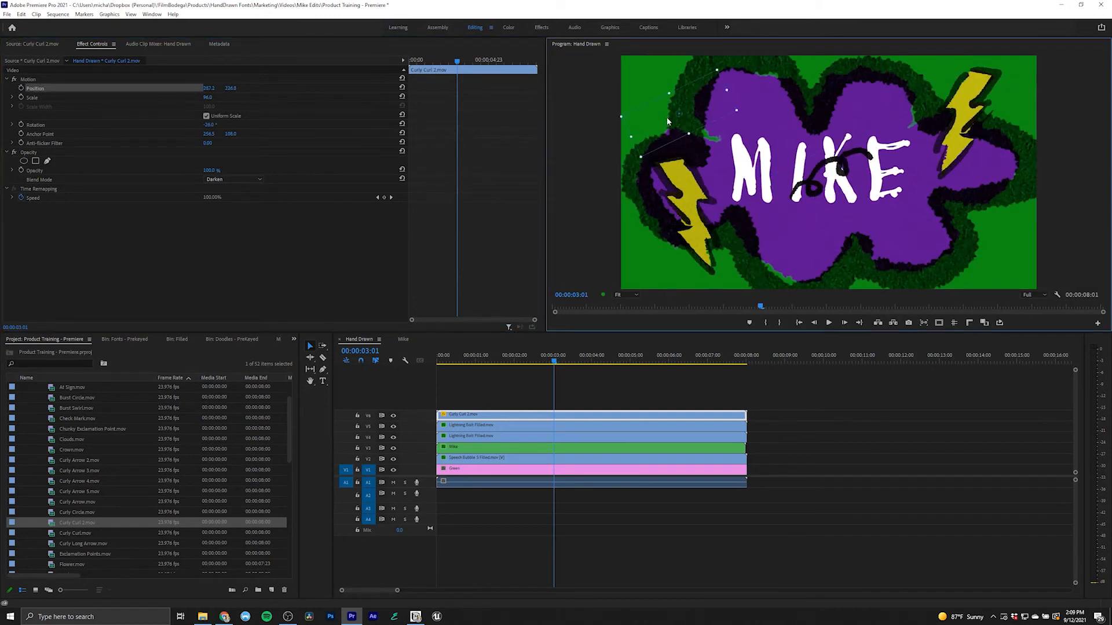
left_click_drag(827, 230, 668, 145)
Find Hearts.mov in the Outlines bin and place it on V7 at the start of the Hand Drawn sequence
left_click(95, 544)
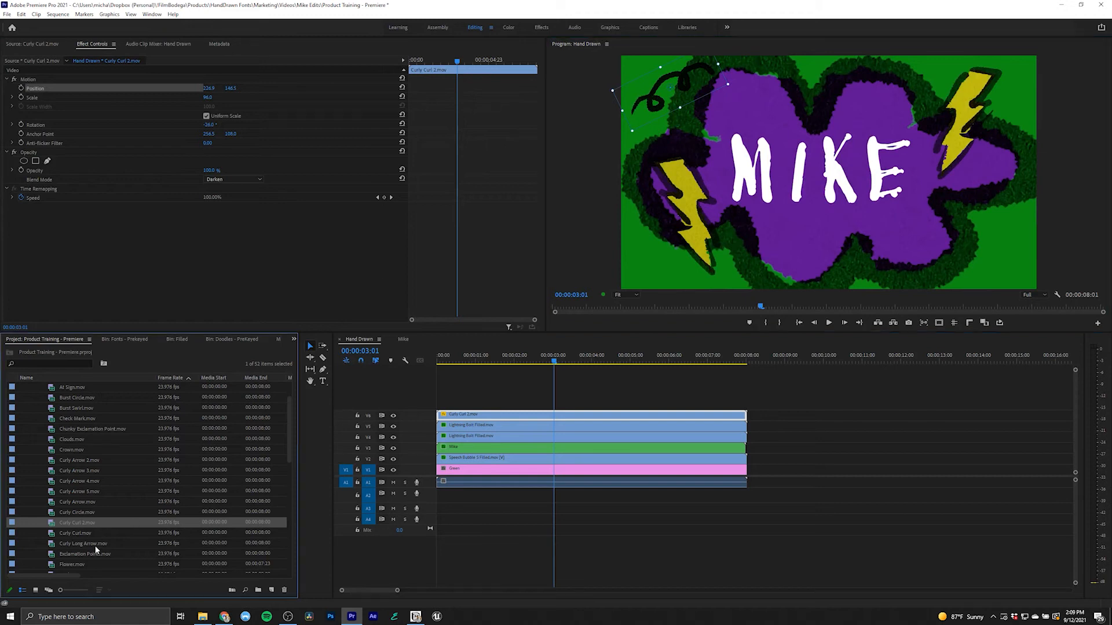
scroll(110, 541, "down", 3)
scroll(103, 531, "down", 2)
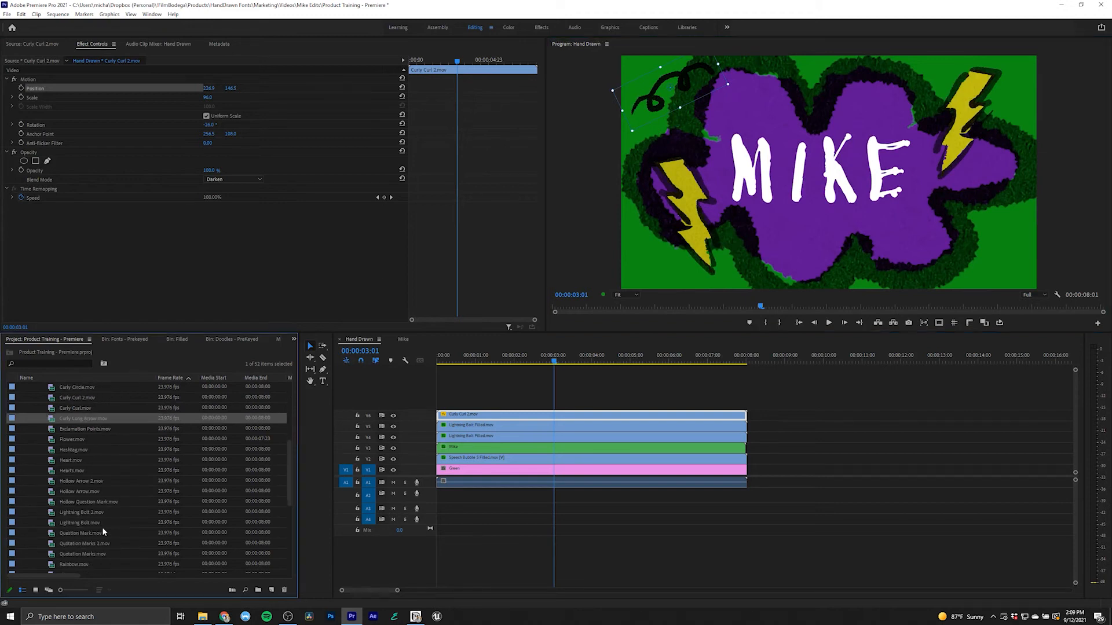
double_click(54, 471)
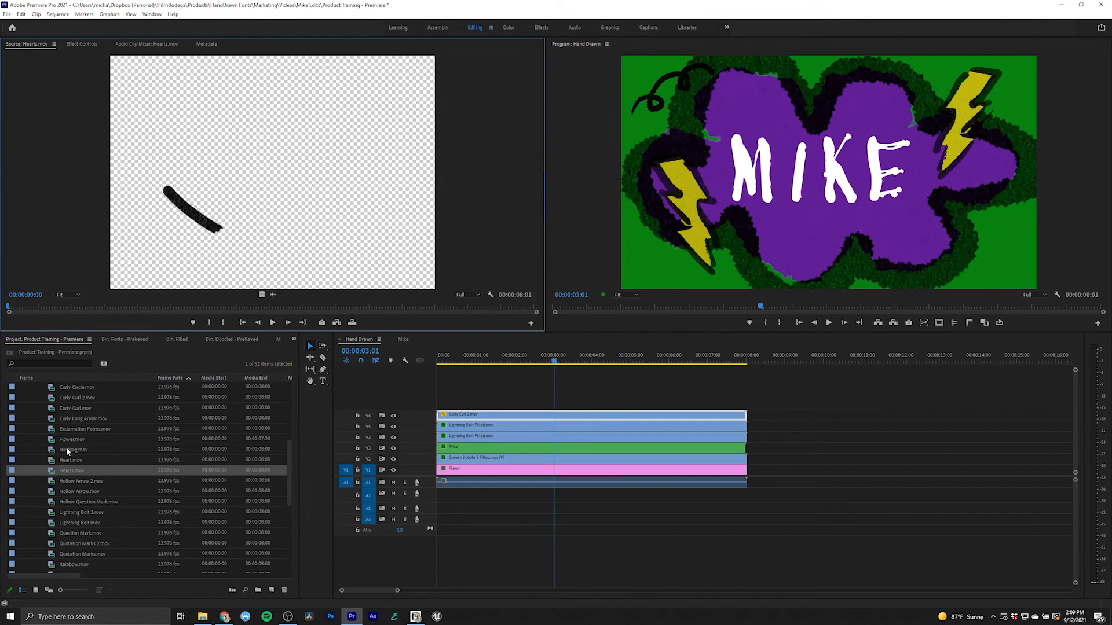
left_click_drag(119, 311, 435, 405)
left_click_drag(617, 346, 615, 367)
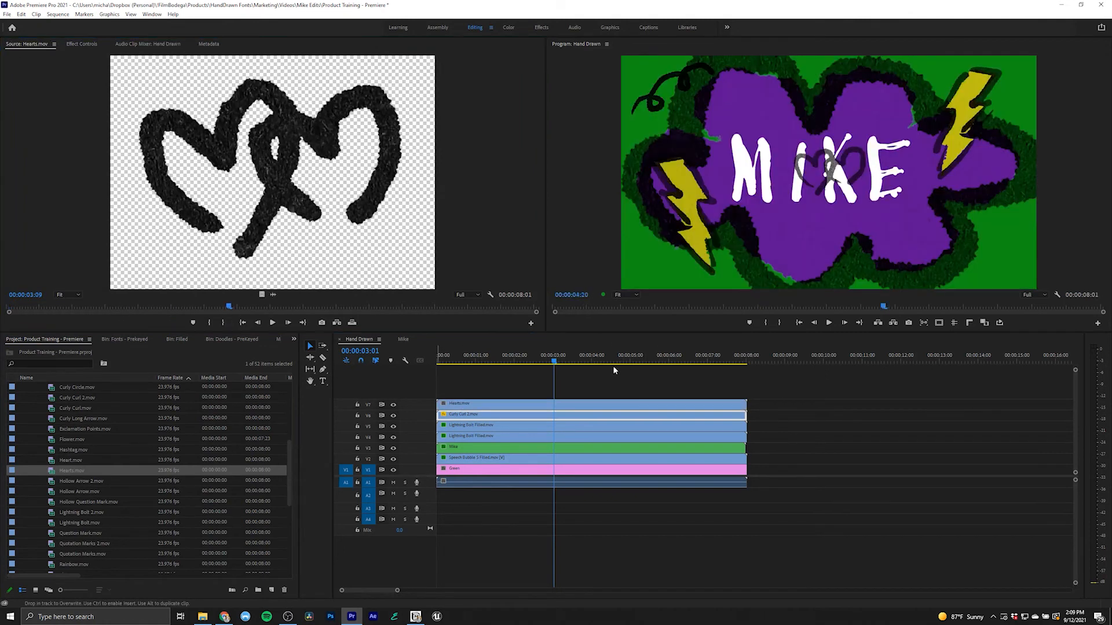
left_click(623, 356)
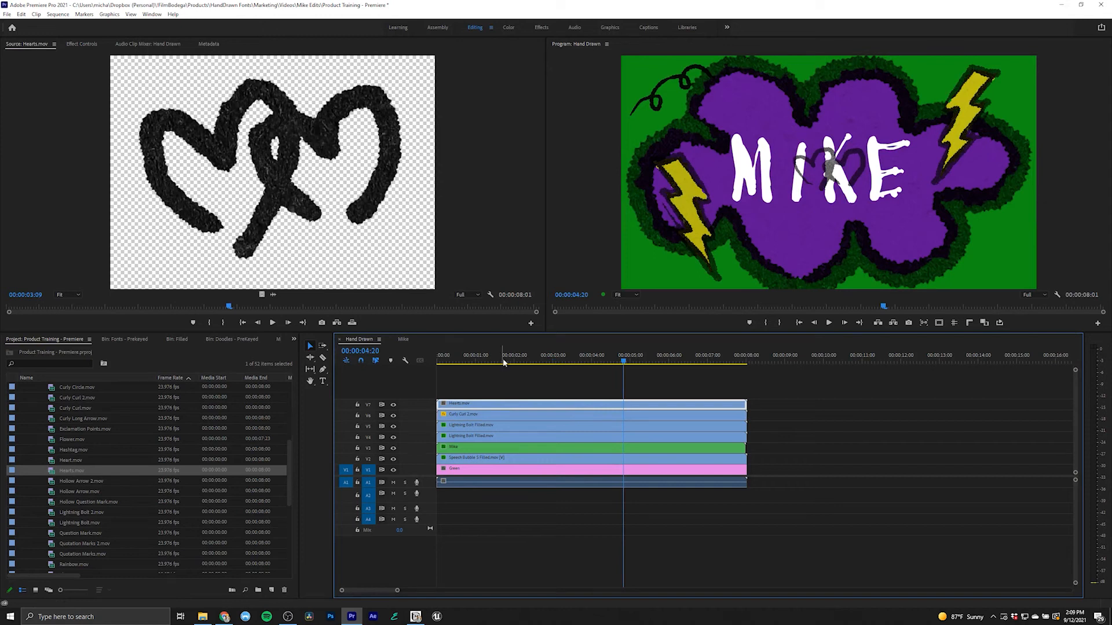
Set the Hearts clip's blend mode to Darken and move the hearts to the frame's lower-right corner
left_click(82, 43)
left_click(233, 180)
left_click(238, 209)
left_click(75, 88)
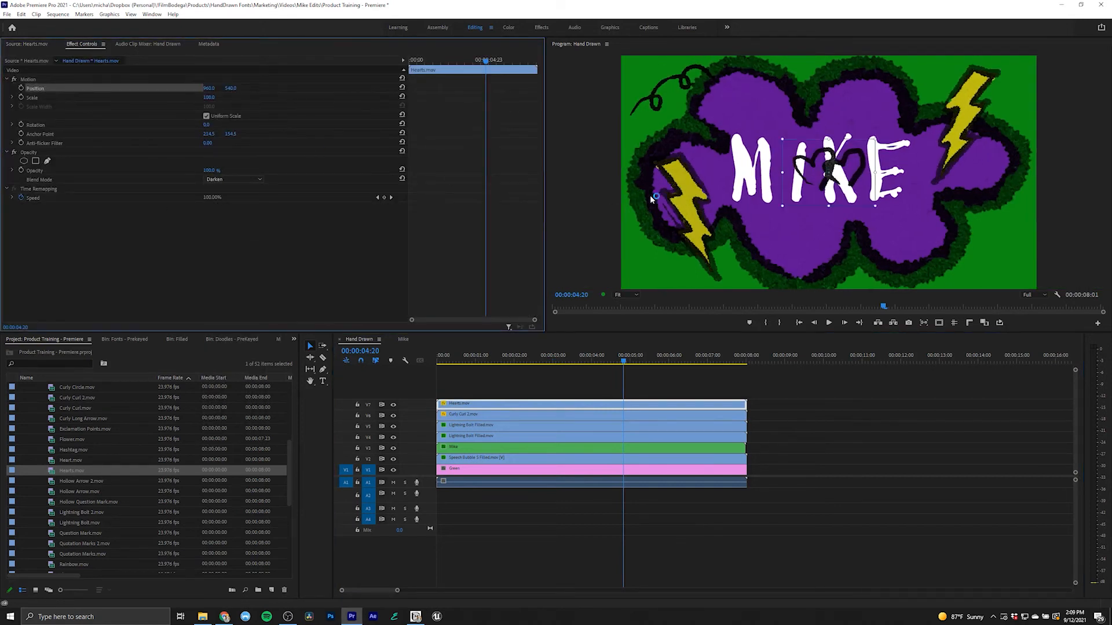
left_click_drag(819, 178, 972, 258)
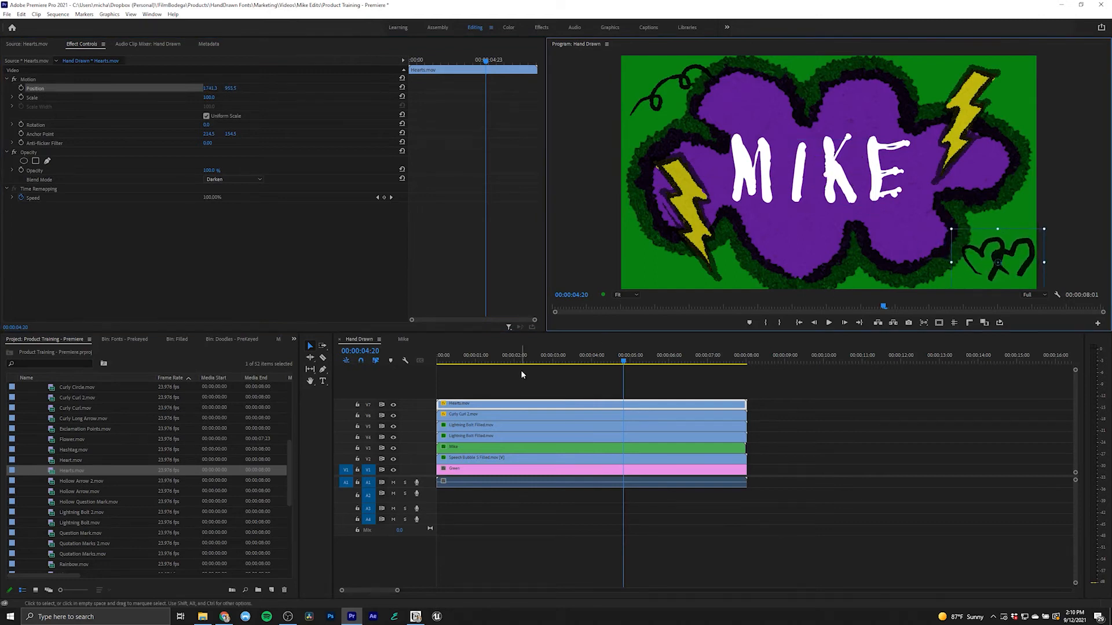
Find Crown Filled.mov in the Filled bin and place it on V8 at the start of the sequence
left_click(120, 459)
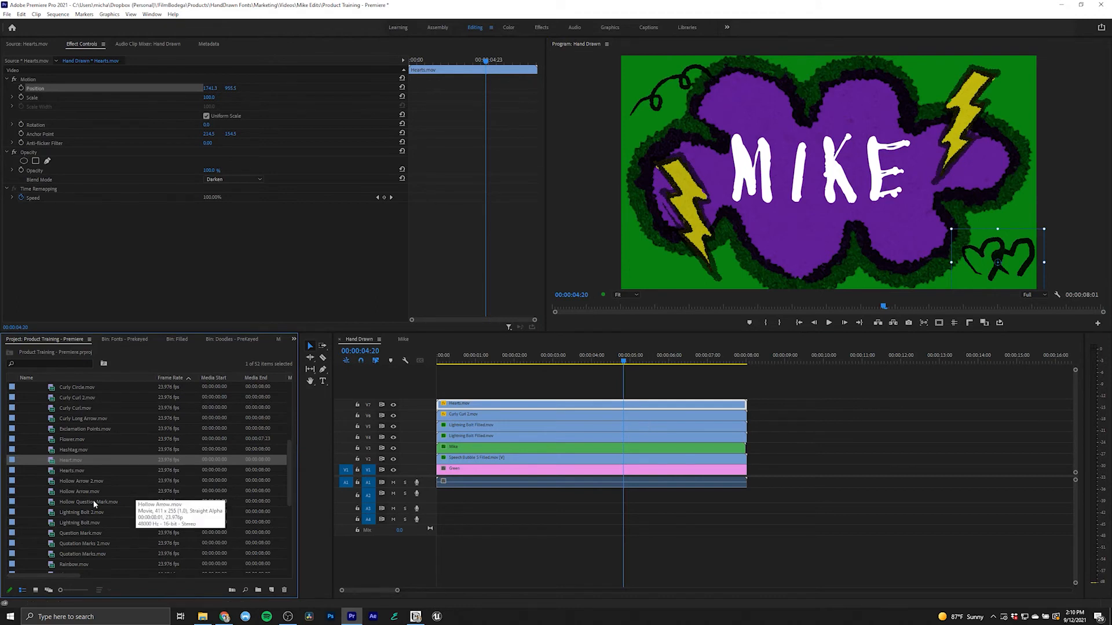
scroll(94, 501, "up", 3)
scroll(105, 512, "down", 1)
scroll(106, 512, "up", 7)
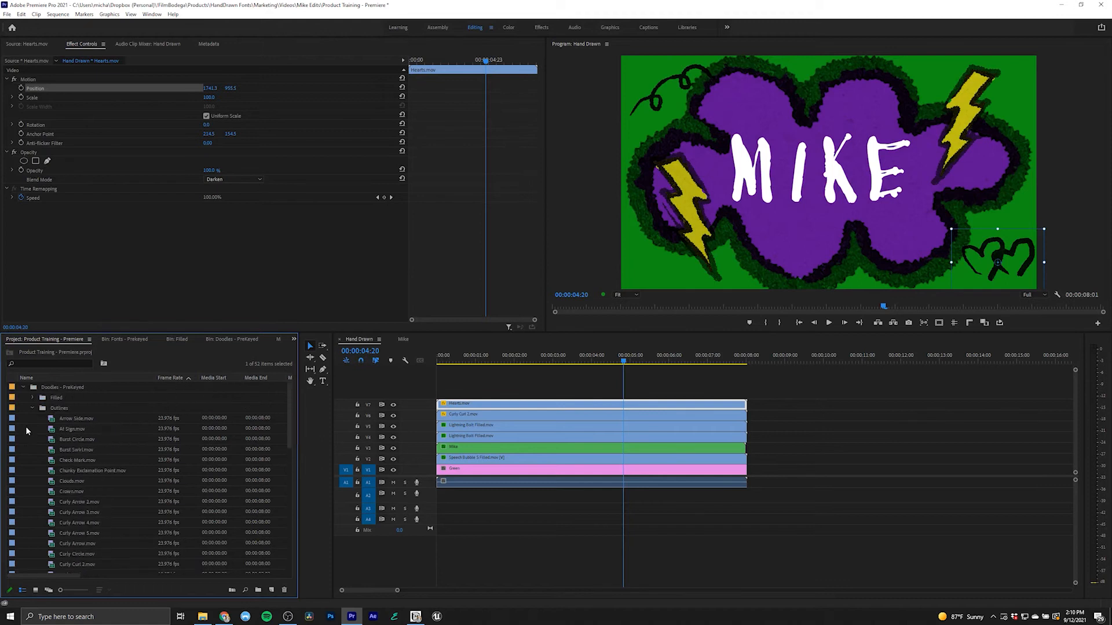
left_click(32, 408)
left_click(32, 398)
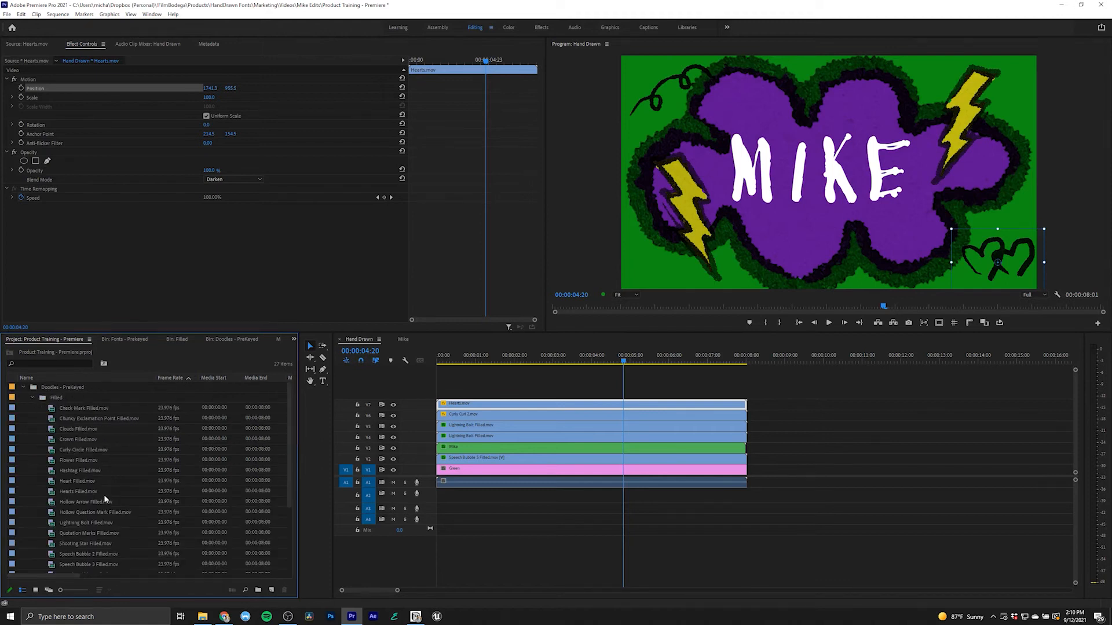
double_click(51, 440)
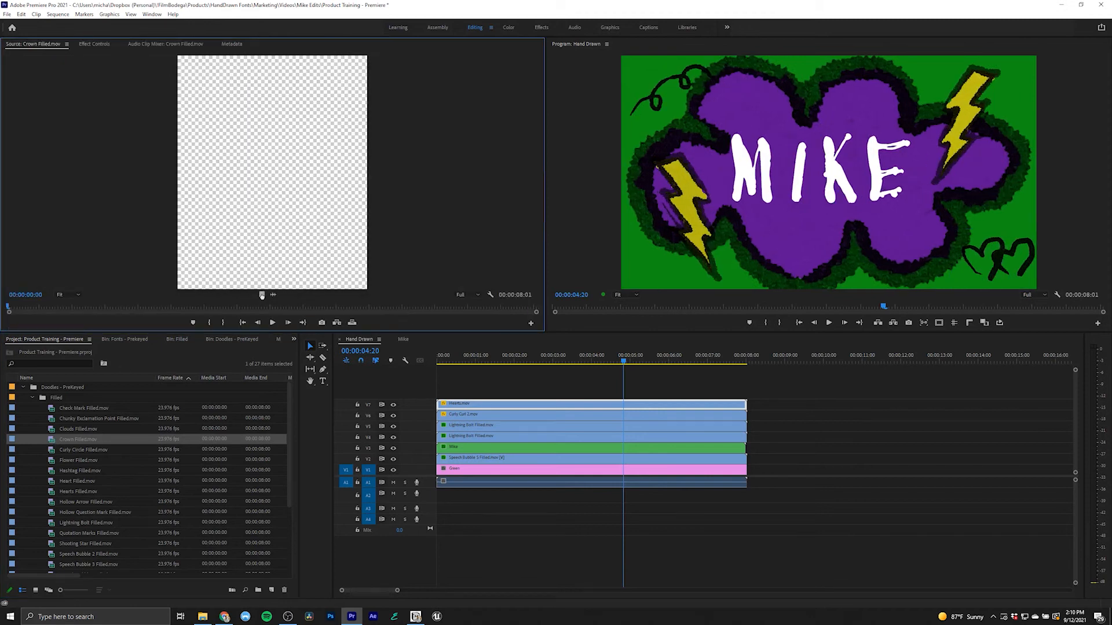
left_click_drag(262, 294, 443, 394)
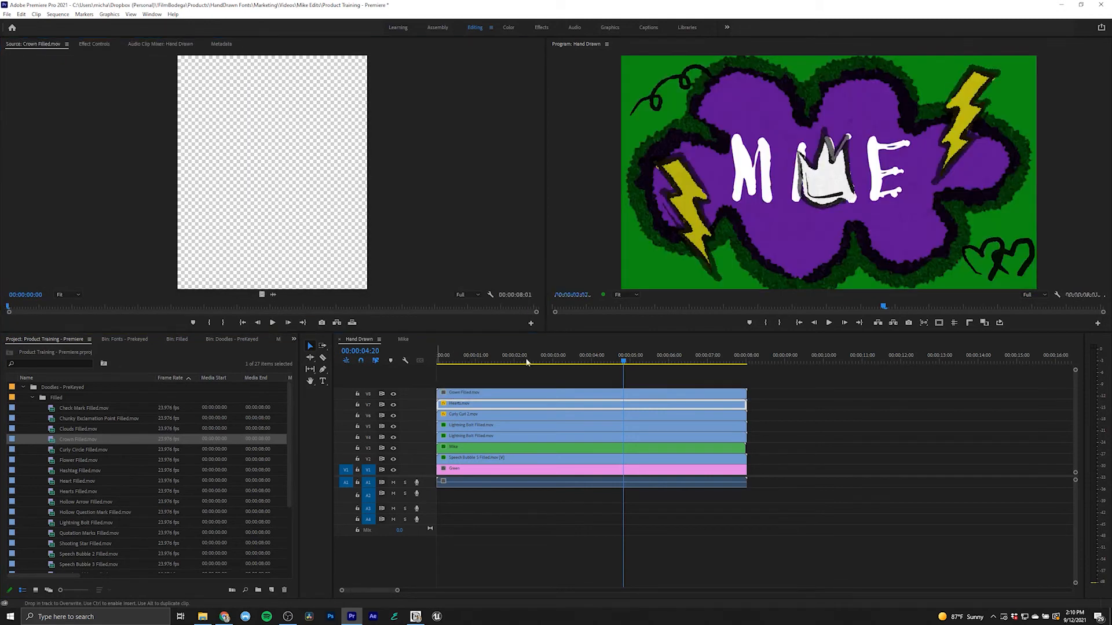
Apply the Tint effect to the V8 crown and sample the lightning bolt's yellow for Map White To
left_click(500, 395)
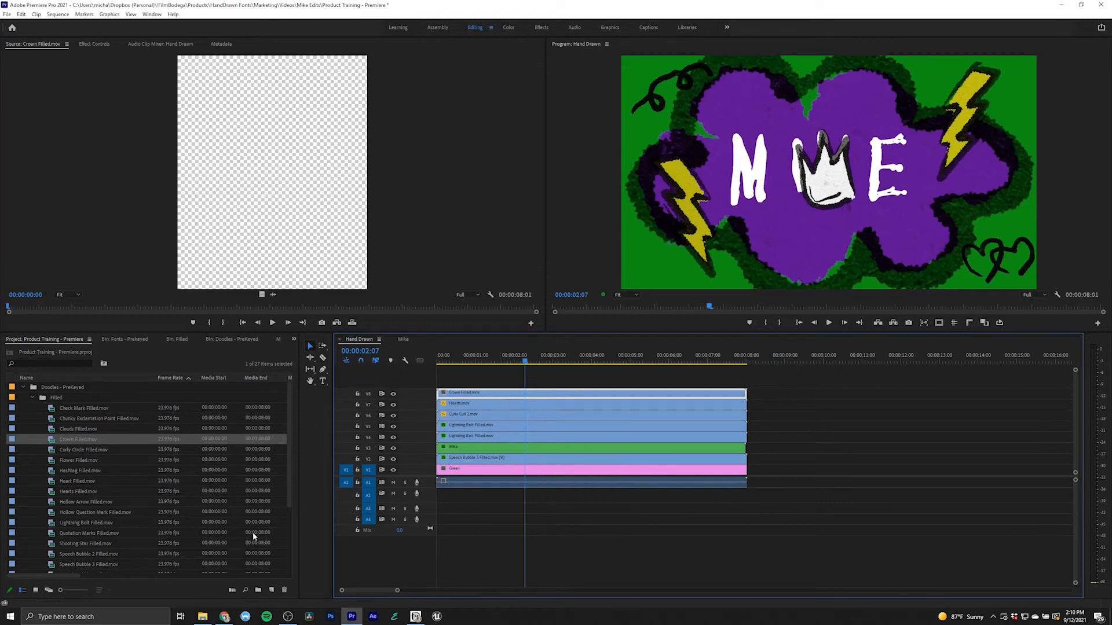
left_click(294, 340)
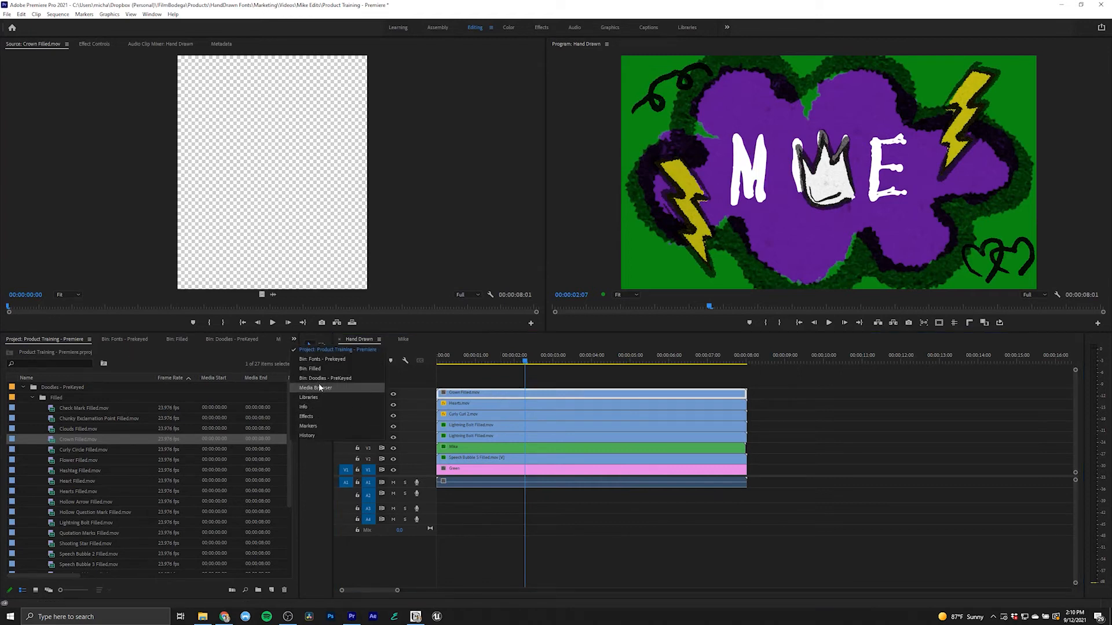
left_click(306, 417)
left_click_drag(31, 416, 490, 397)
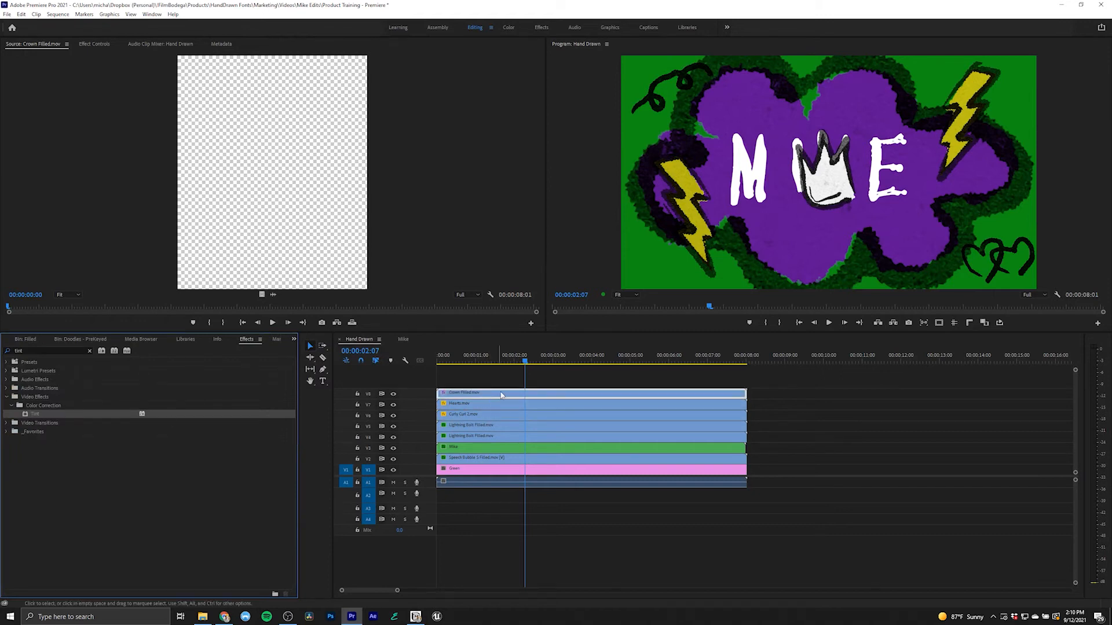
left_click(93, 44)
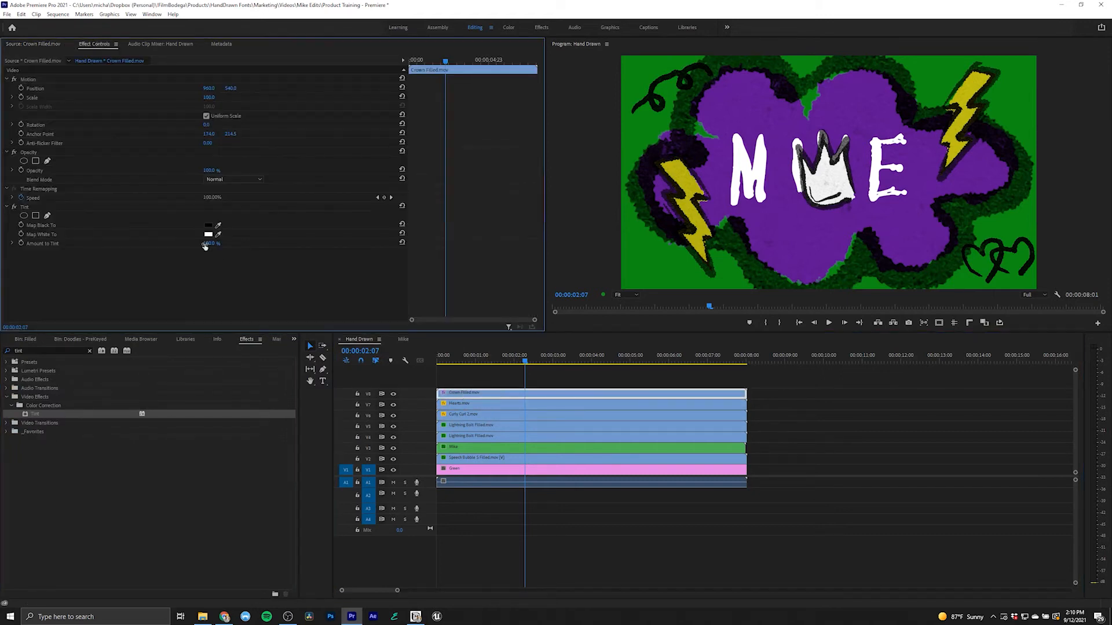
left_click(218, 234)
left_click(700, 224)
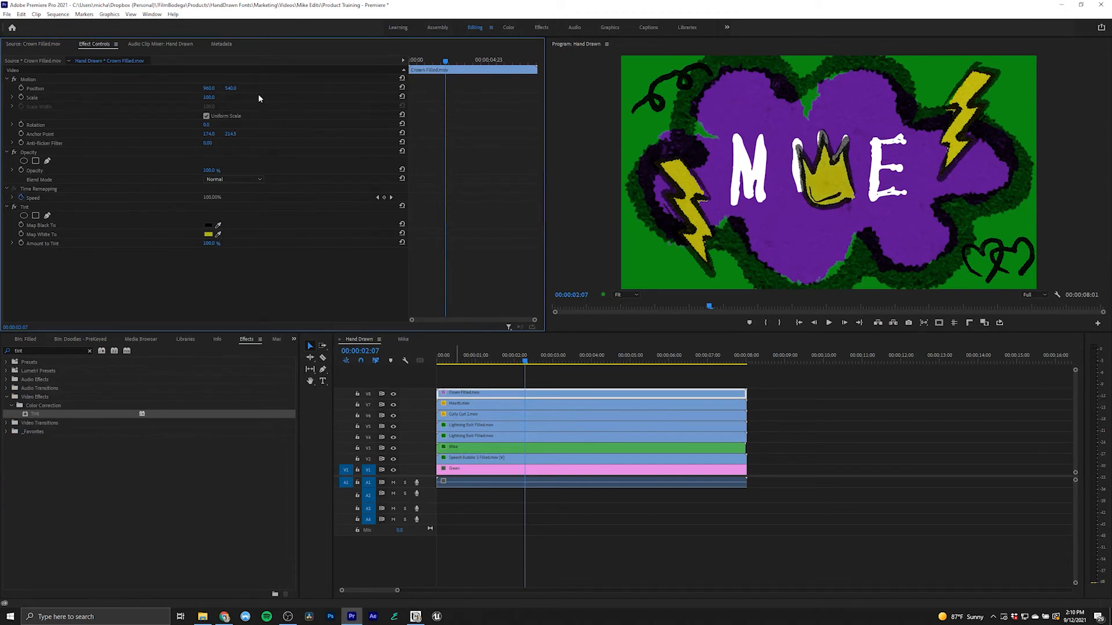
Move the crown above the letter M and rotate it to about -12°, reducing its scale to about 79%
left_click(97, 94)
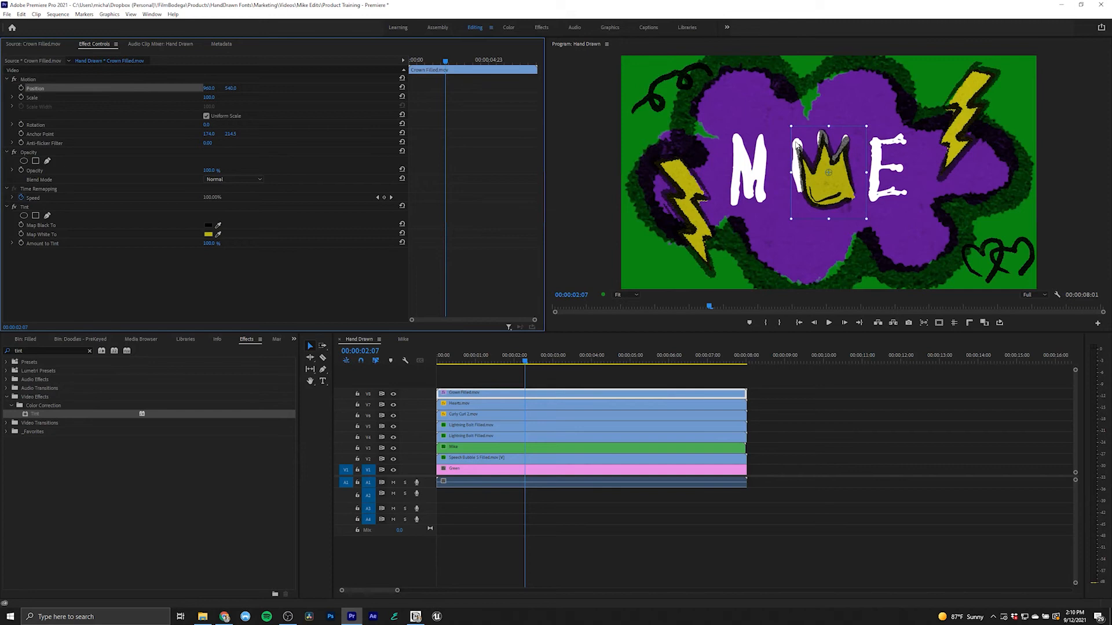
left_click_drag(811, 177, 718, 133)
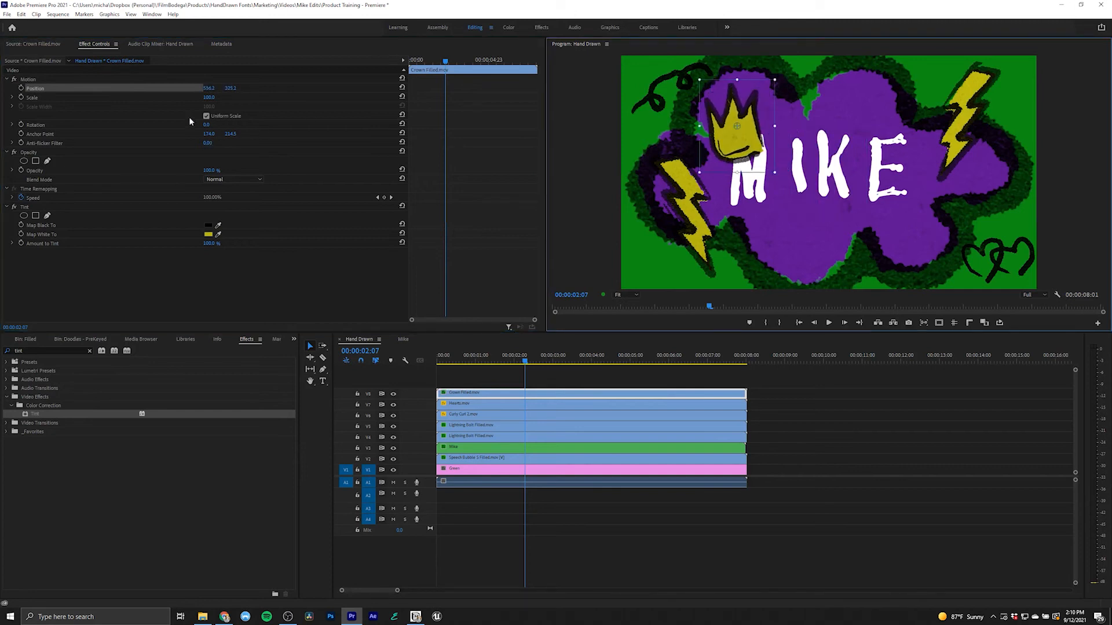
left_click(207, 122)
mouse_move(220, 125)
left_mouse_down()
mouse_move(189, 125)
mouse_move(203, 115)
left_mouse_up()
Turn off Uniform Scale for the crown and set Scale Height to 40 and Scale Width to about 92
left_click(206, 116)
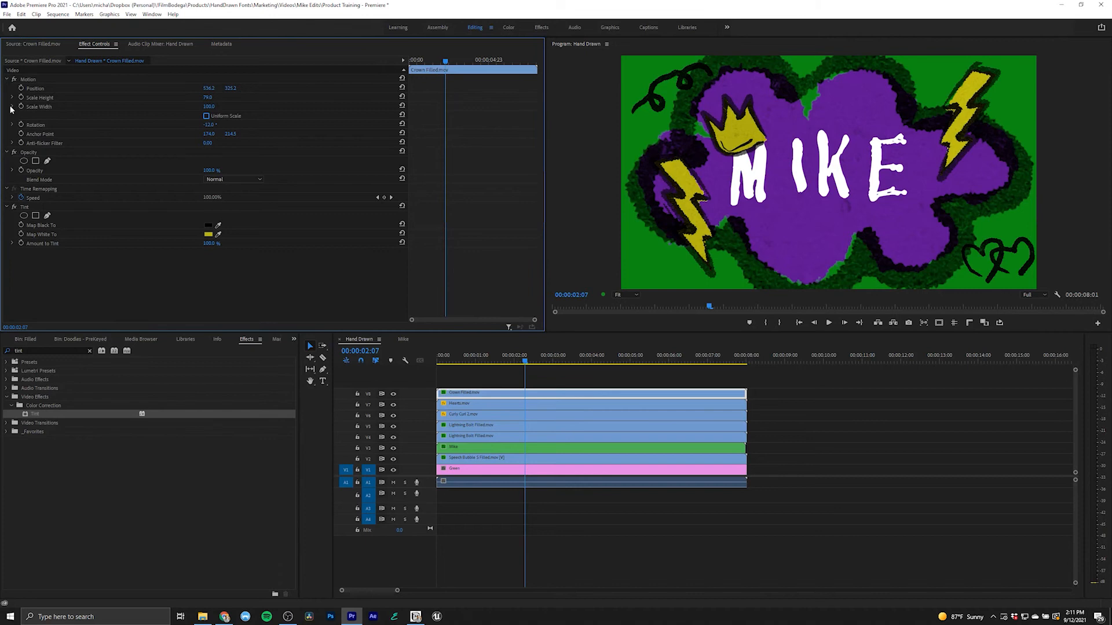
left_click(12, 106)
left_click(12, 97)
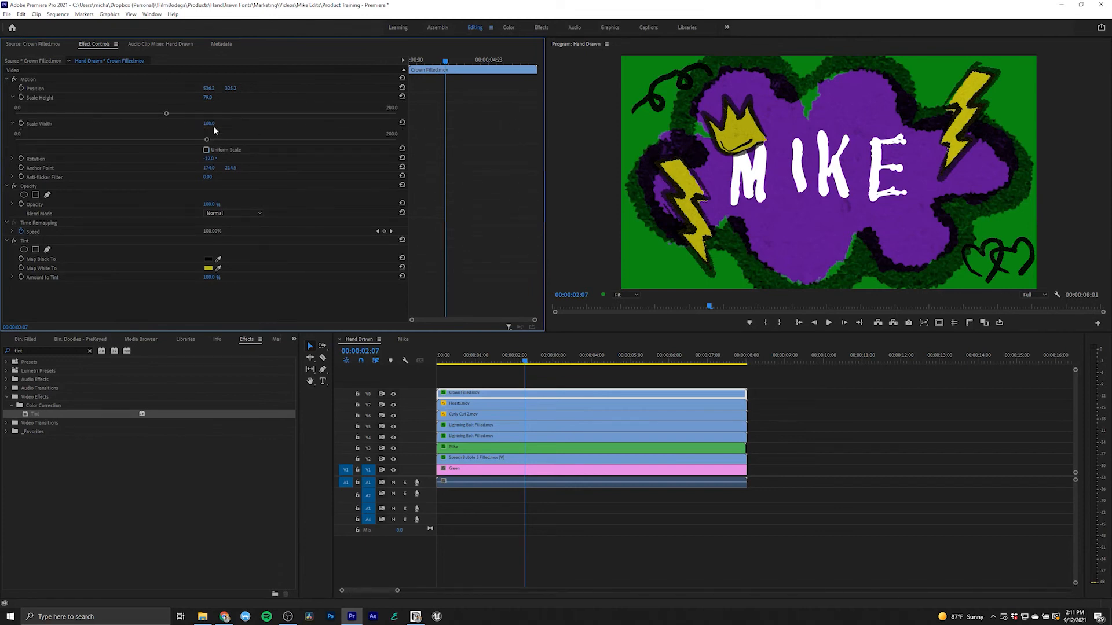
mouse_move(208, 123)
left_mouse_down()
mouse_move(229, 124)
mouse_move(213, 106)
left_mouse_up()
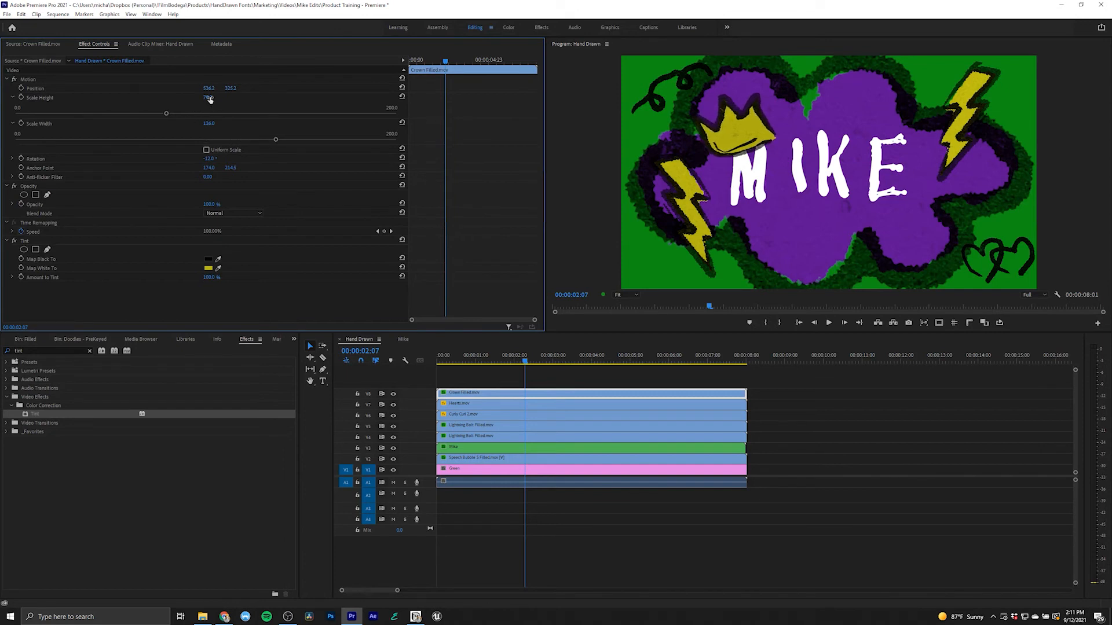
left_click_drag(207, 97, 197, 127)
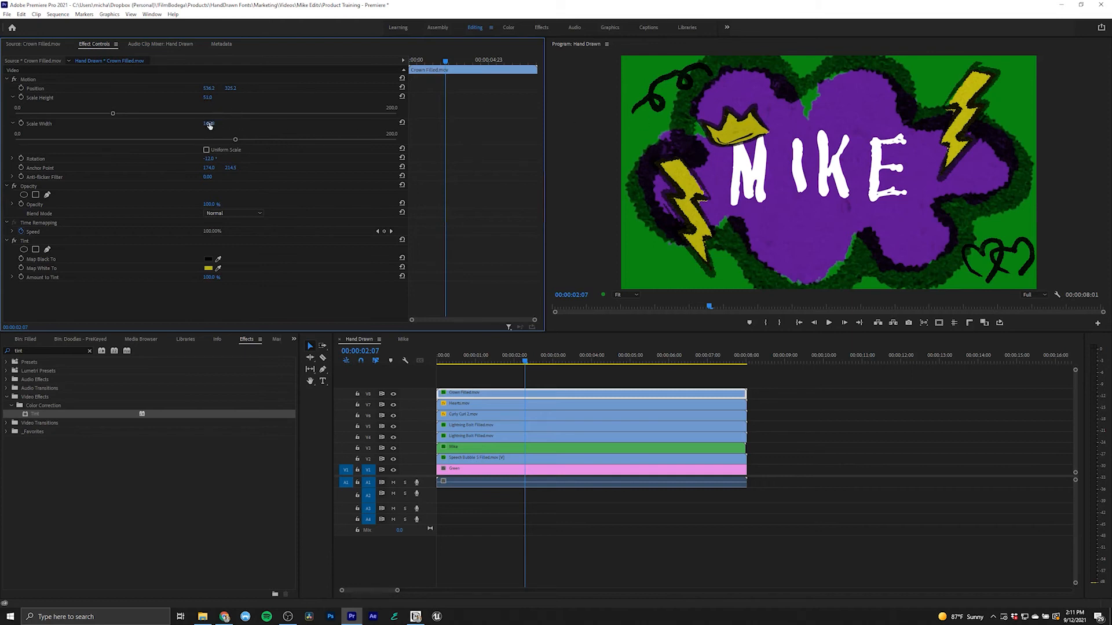
left_click_drag(209, 124, 171, 85)
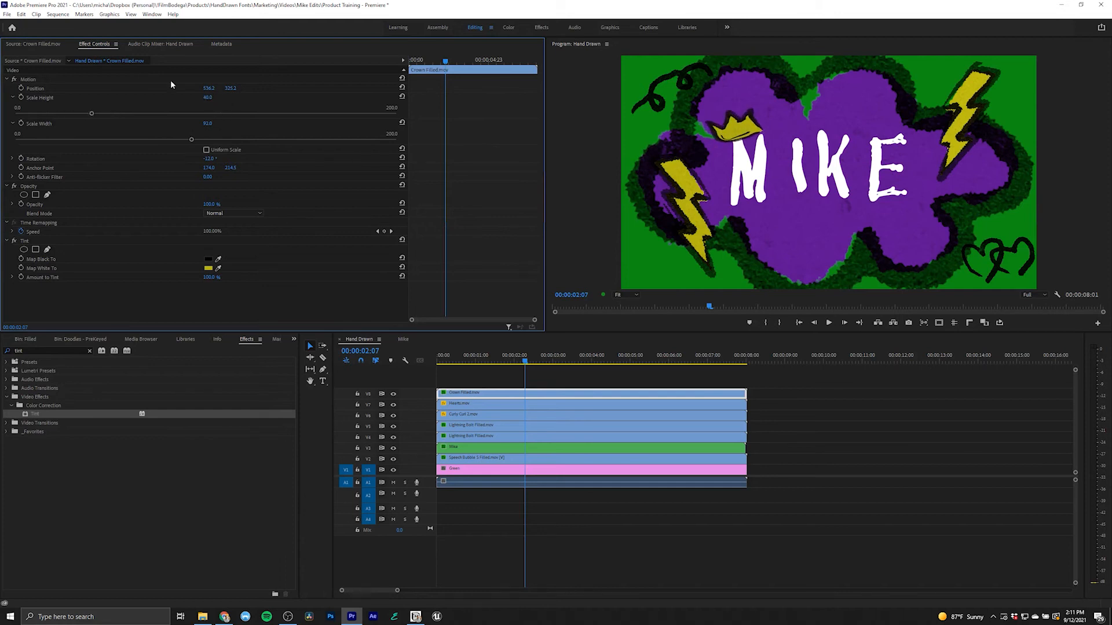
Nudge the crown so it sits on the upper-left tip of the letter M
left_click(124, 90)
left_click_drag(731, 137, 724, 144)
left_click_drag(723, 143, 726, 144)
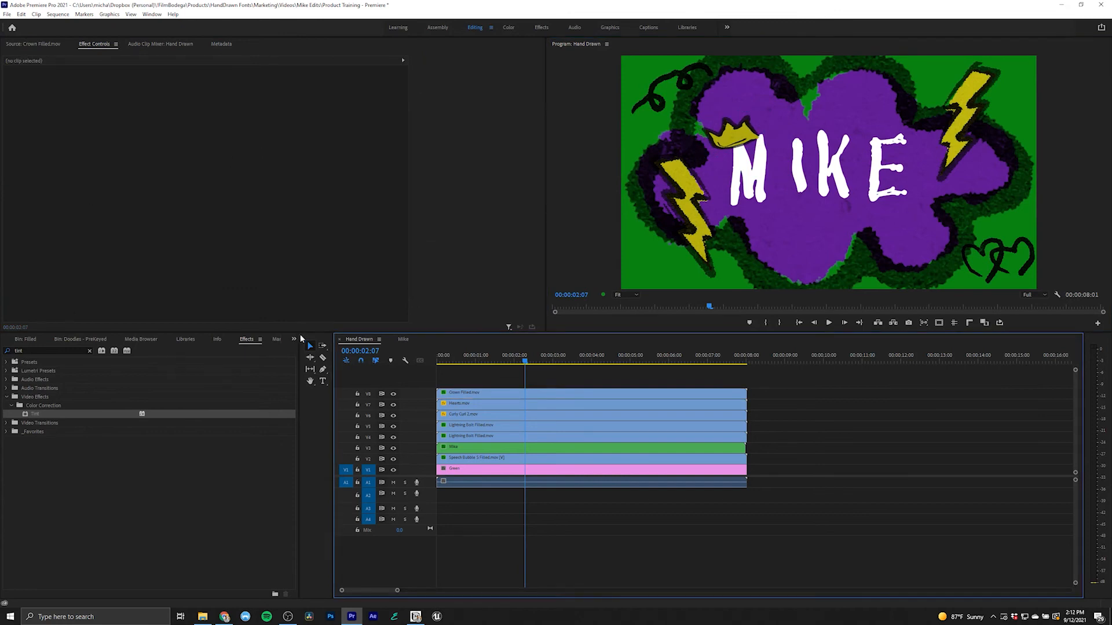
Find Curly Arrow 5.mov in the Outlines bin and place it on V9 at the start of the sequence
left_click(74, 341)
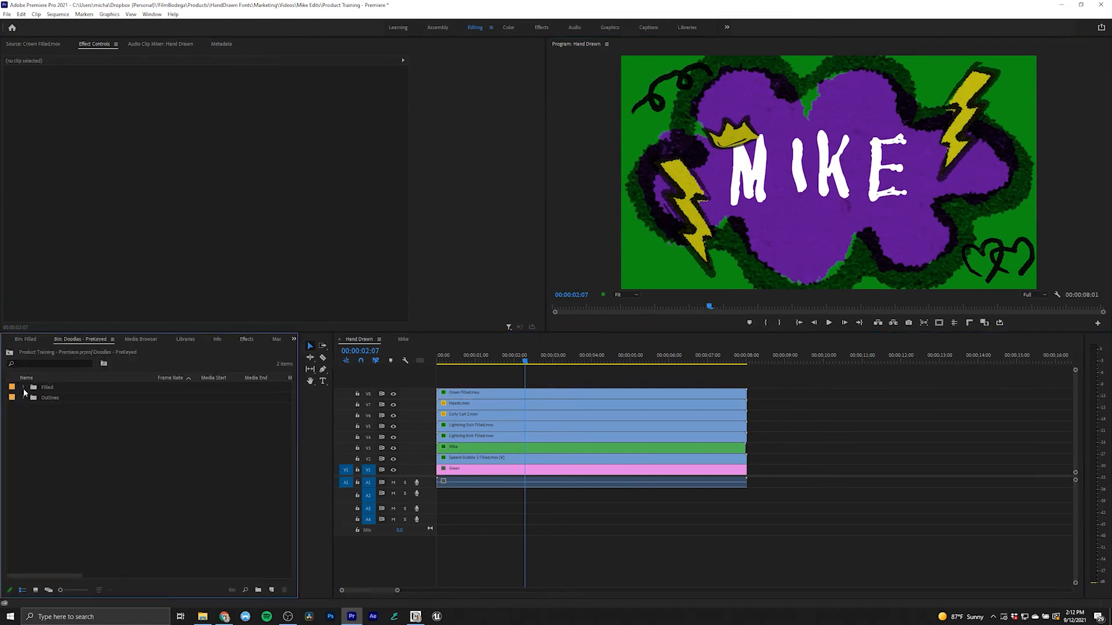
left_click(23, 397)
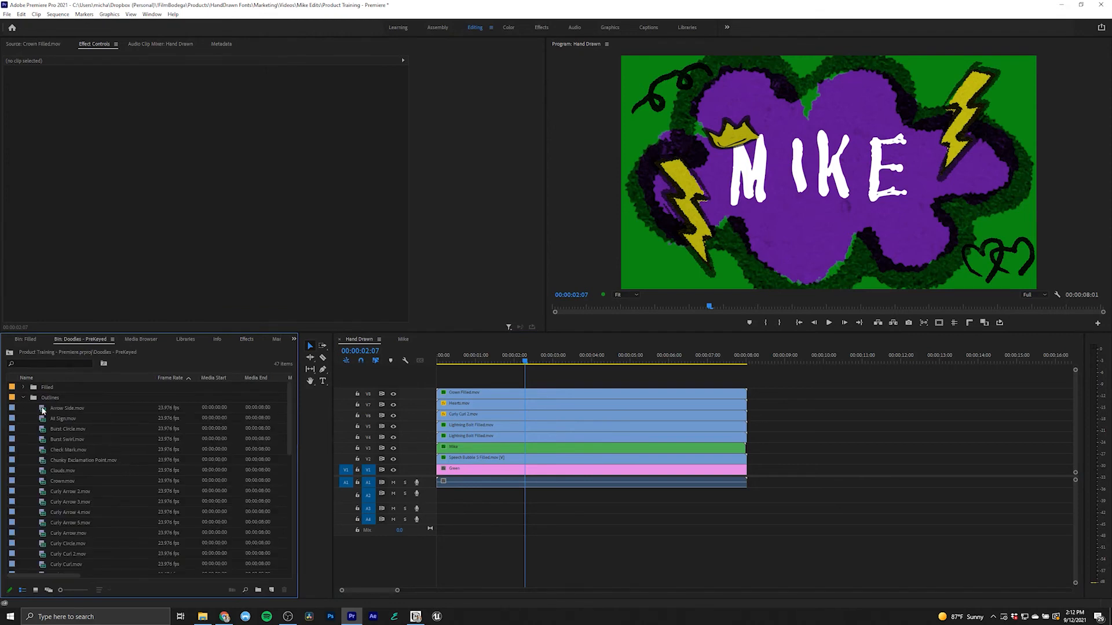
double_click(69, 409)
mouse_move(226, 307)
left_mouse_down()
mouse_move(129, 300)
mouse_move(178, 299)
left_mouse_up()
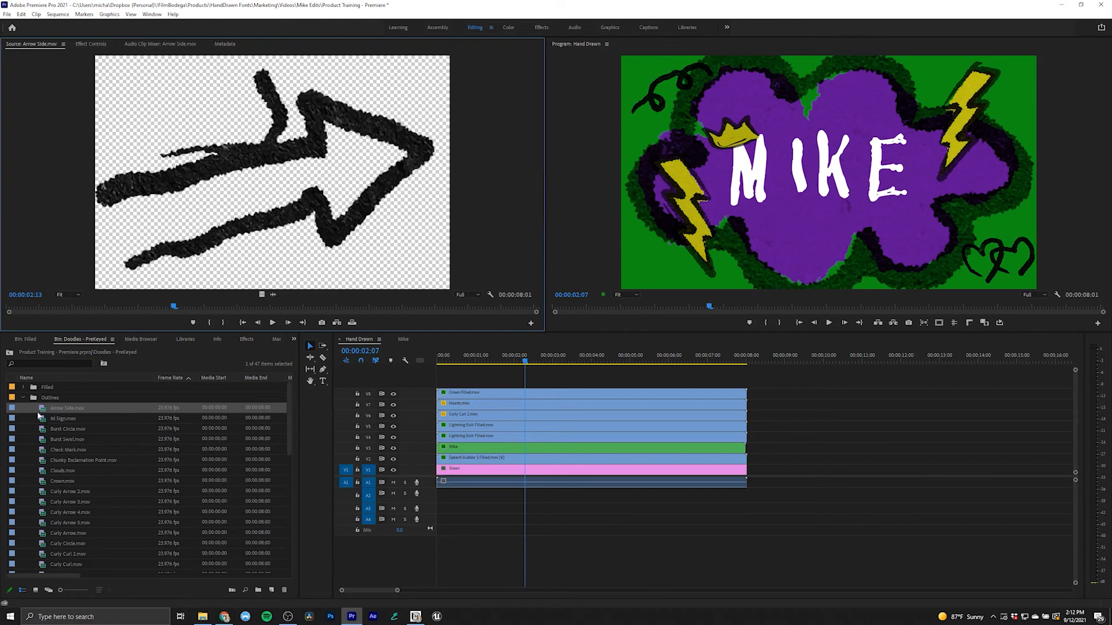
scroll(58, 451, "down", 3)
double_click(69, 438)
left_click_drag(100, 306, 167, 306)
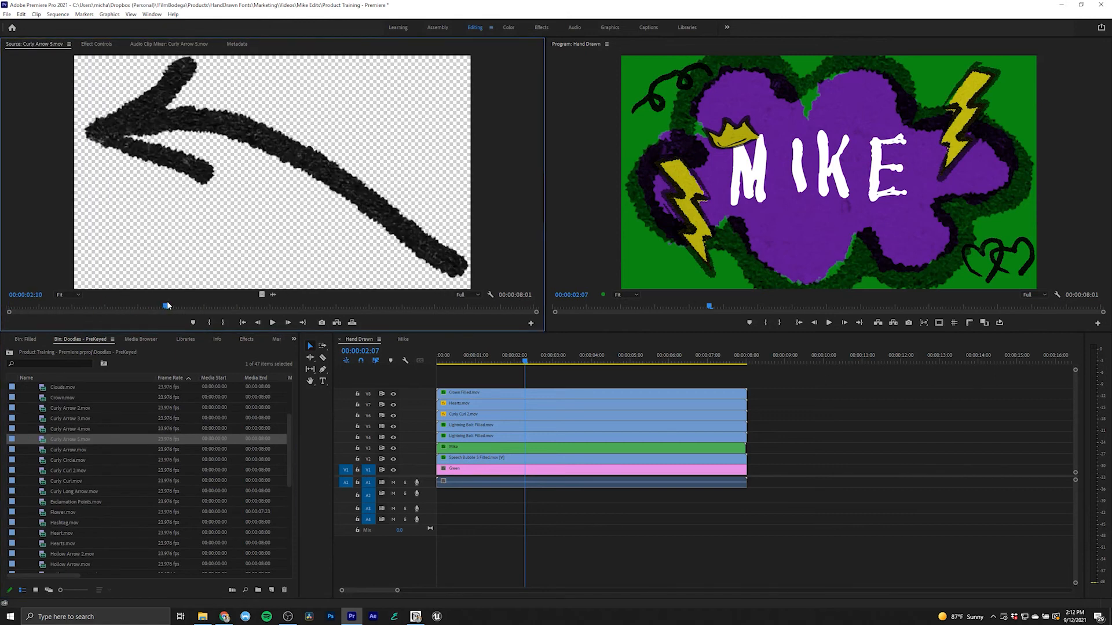
left_click_drag(262, 294, 480, 393)
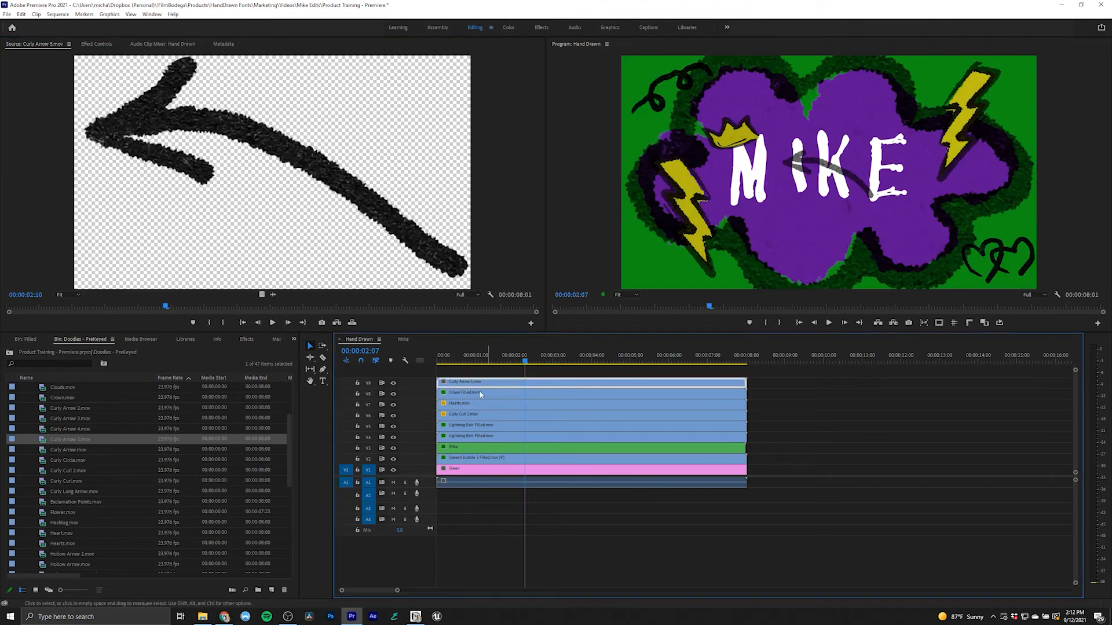
Set the Curly Arrow 5 clip to Darken, scale it to 154% rotated 26°, and position it below the E, pointing at the word
left_click(101, 45)
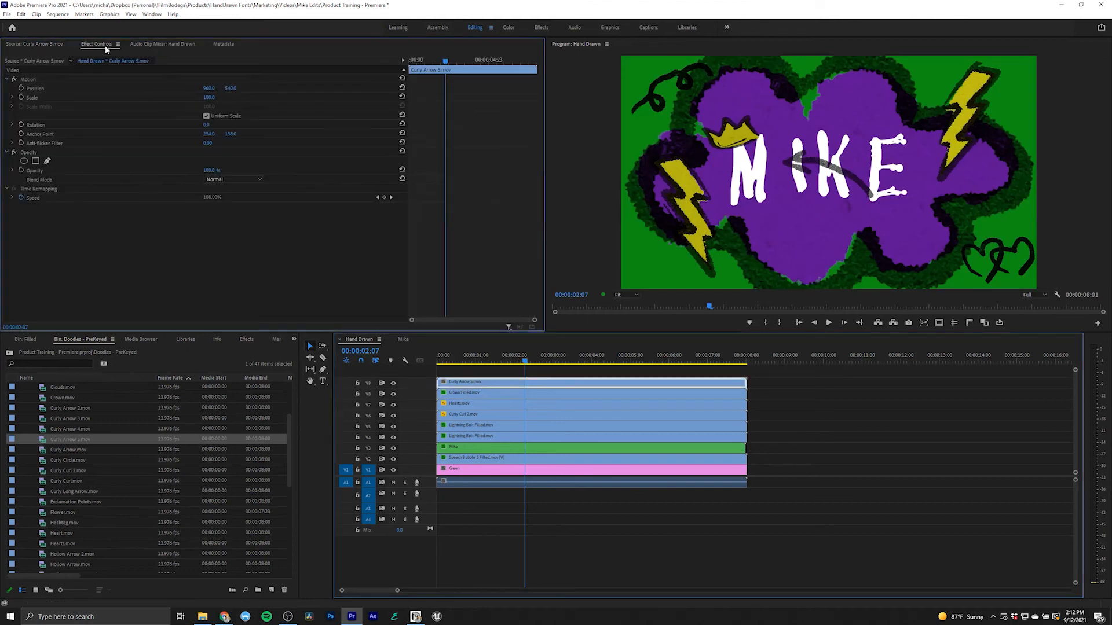
left_click(237, 180)
left_click(238, 211)
left_click_drag(206, 125, 215, 98)
left_click_drag(803, 157, 904, 237)
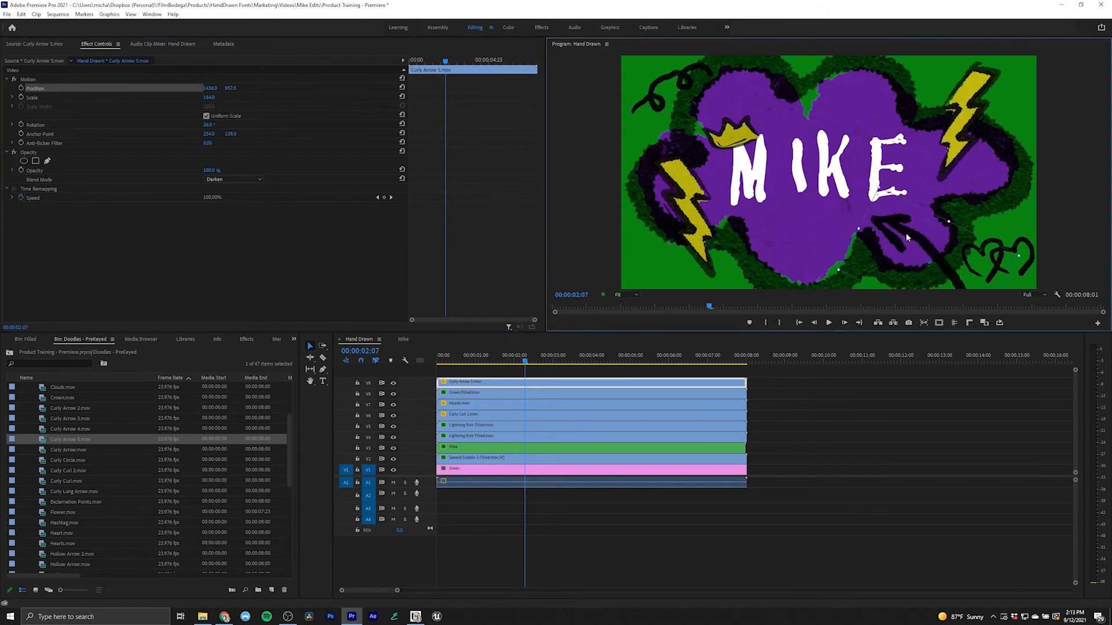
Scale the nested word clip on V3 up to about 128% so it fills more of the speech bubble
left_click(472, 448)
left_click(208, 225)
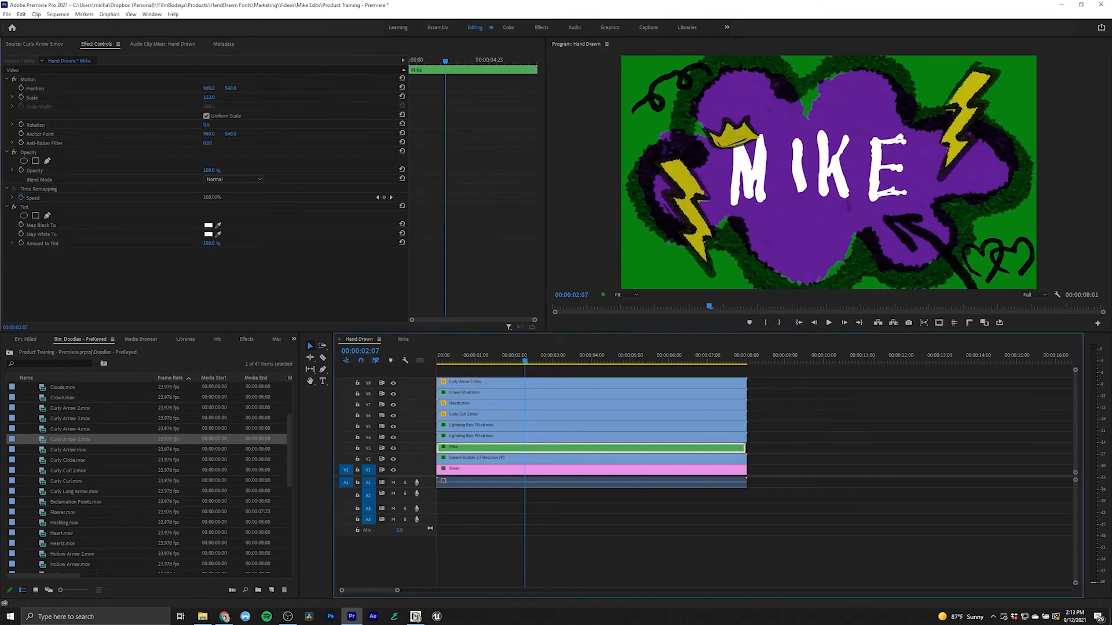
mouse_move(216, 97)
left_mouse_down()
mouse_move(243, 97)
mouse_move(225, 98)
left_mouse_up()
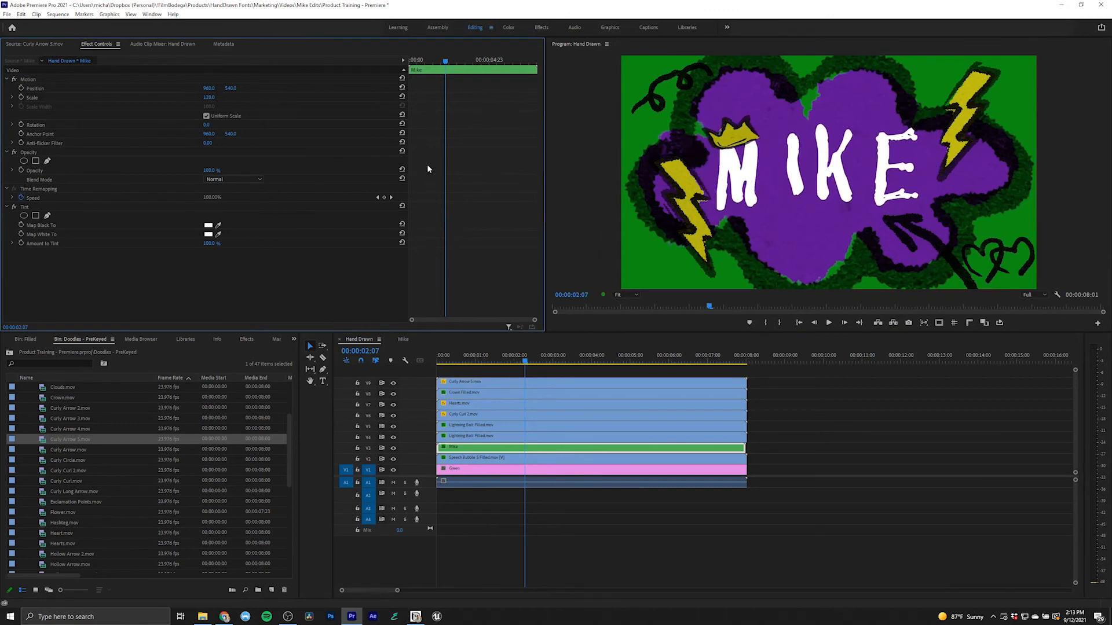
Reposition the Crown Filled clip on V8 so the crown sits on the upper-left tip of the enlarged M
left_click(471, 382)
left_click(463, 393)
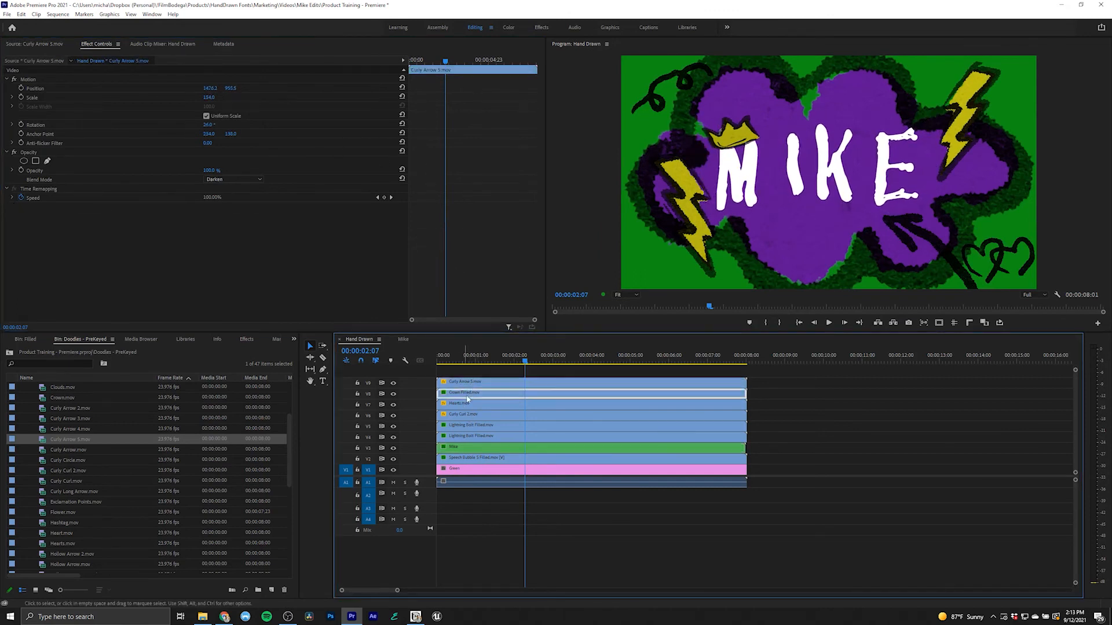
left_click(91, 89)
left_click_drag(734, 141, 709, 140)
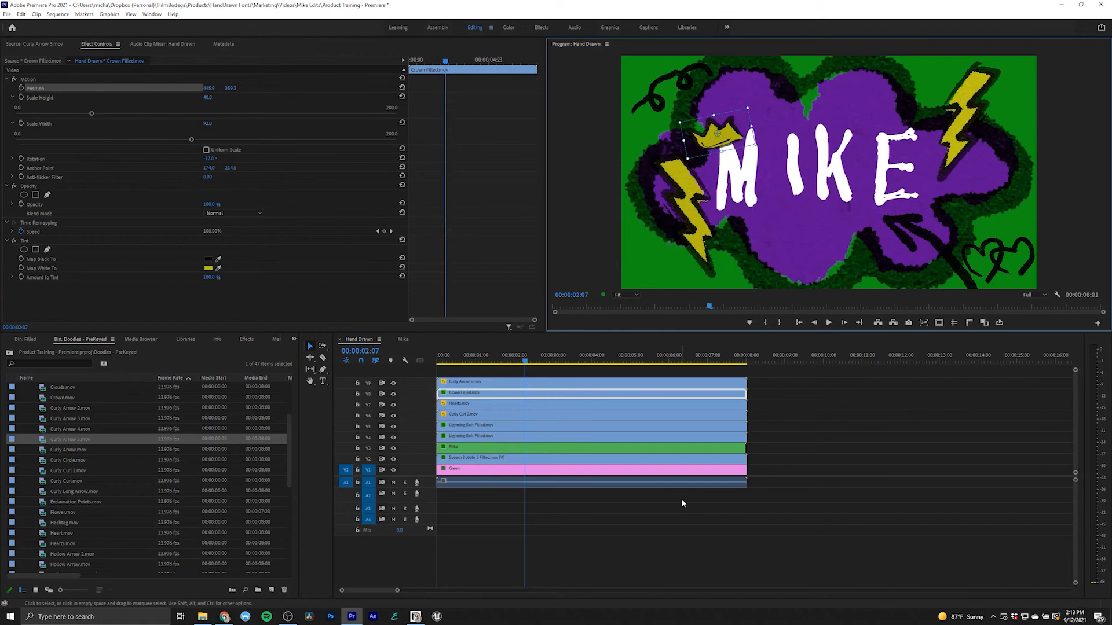
Try replacing the V2 speech bubble with Speech Bubble Filled.mov from the Filled bin while keeping its scale and tint, and undo the swap
left_click(472, 460)
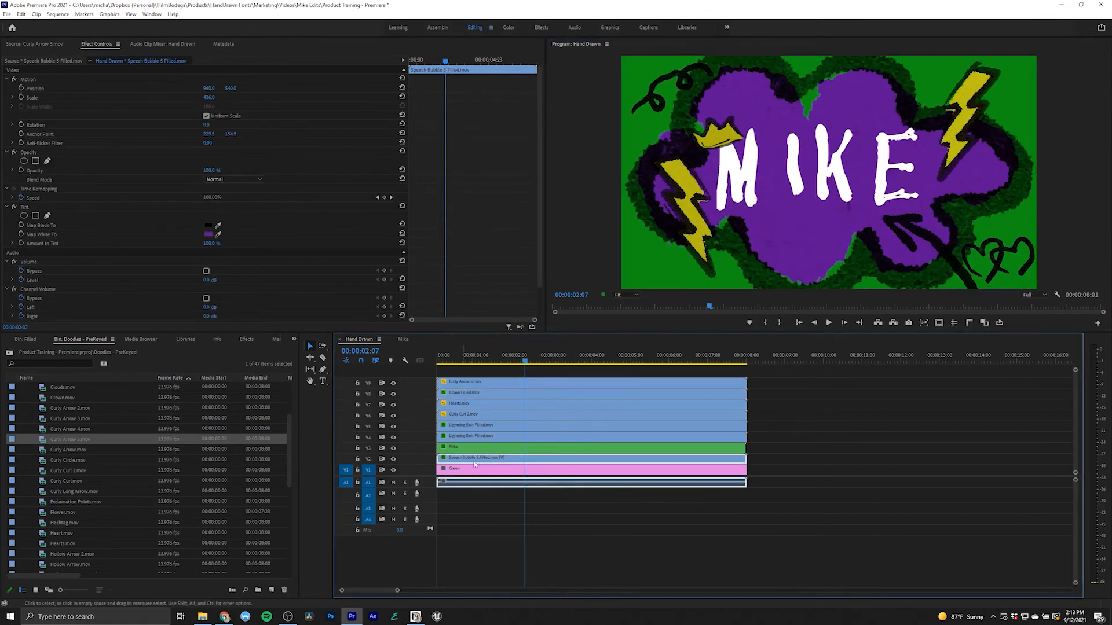
scroll(46, 486, "up", 3)
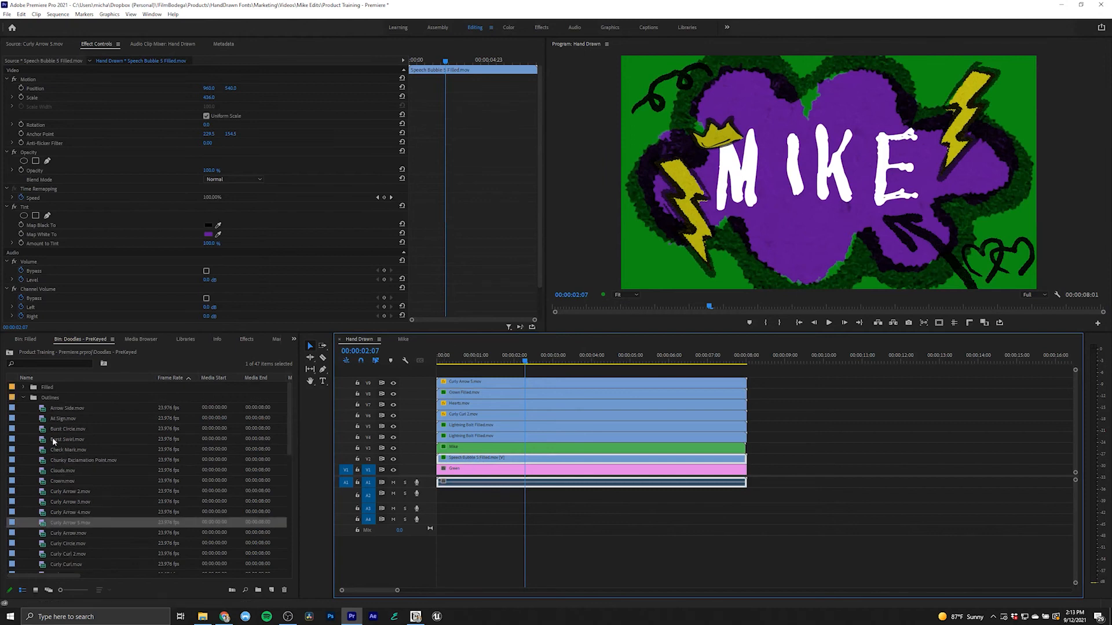
left_click(23, 399)
left_click(22, 388)
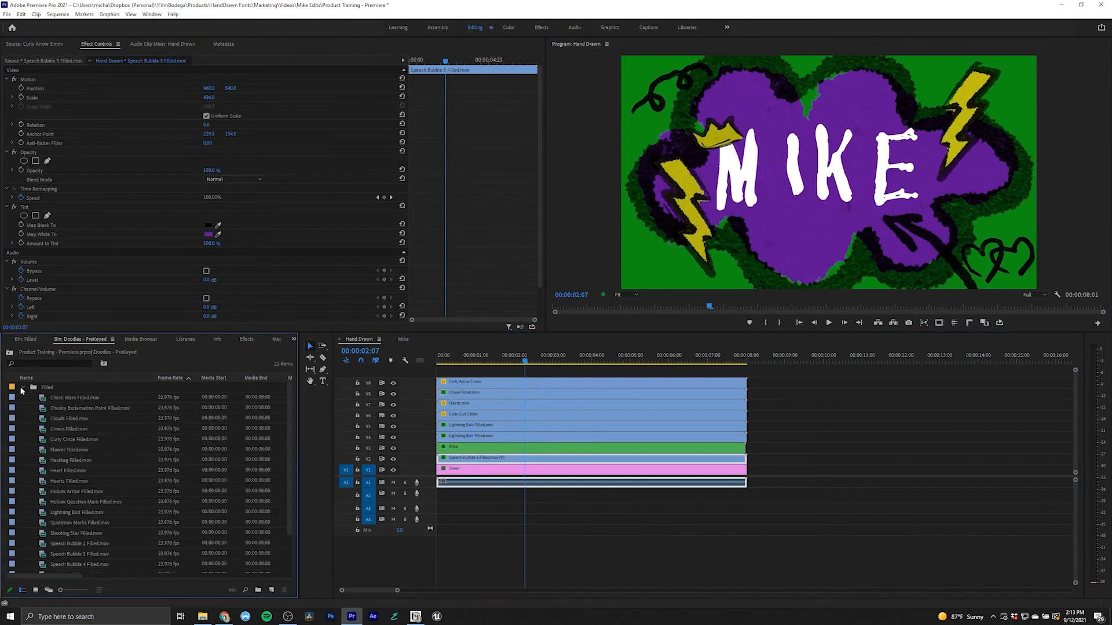
scroll(118, 501, "down", 2)
left_click(61, 544)
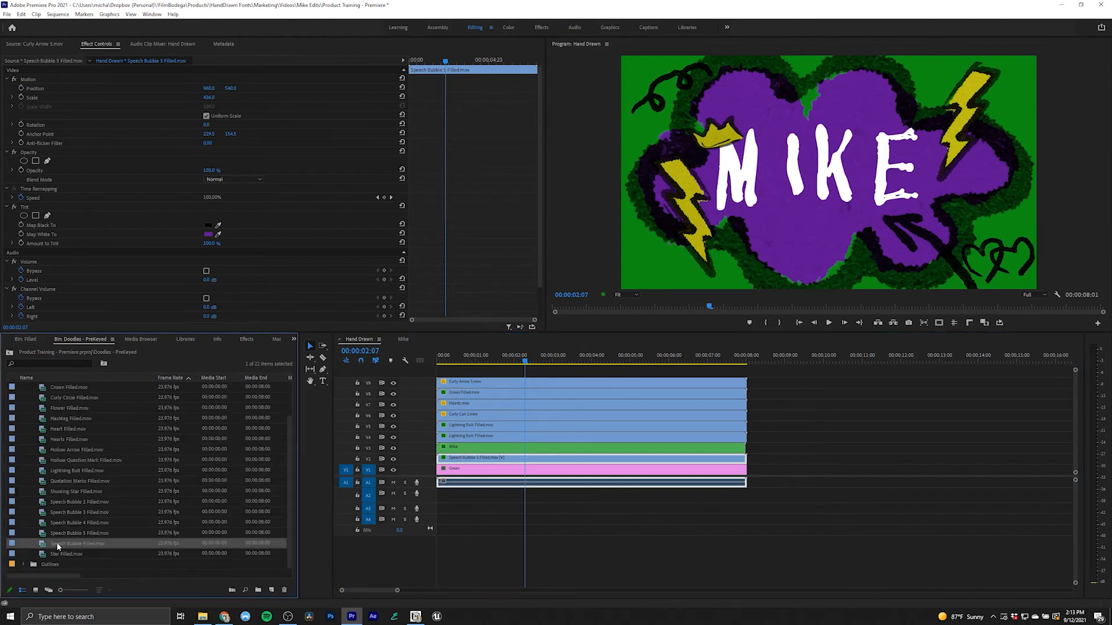
left_click_drag(40, 546, 456, 467)
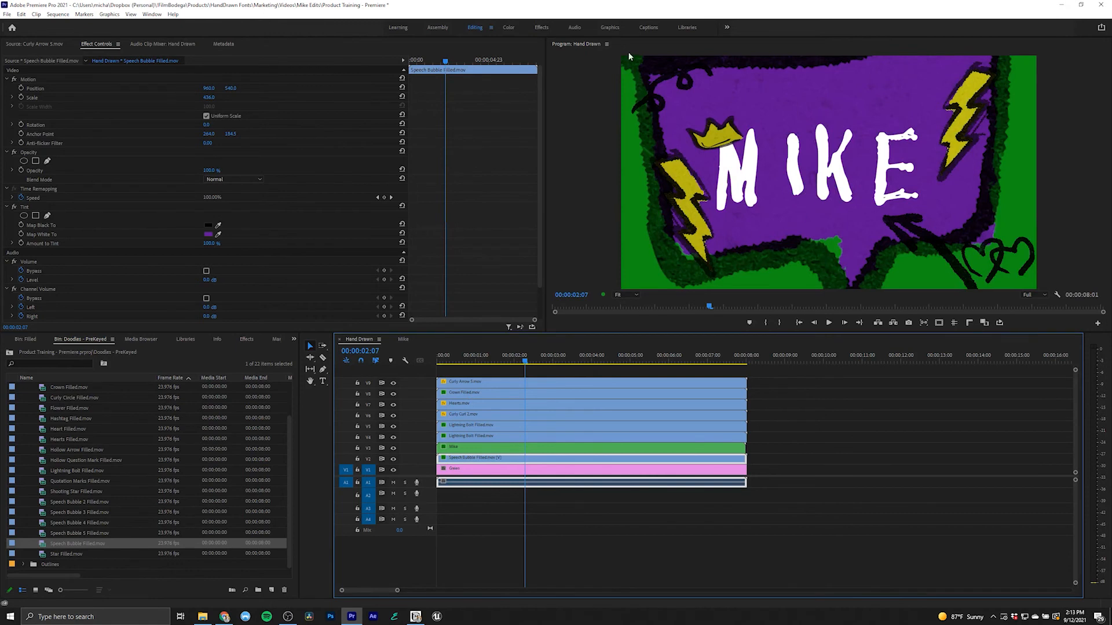
key("ctrl+z")
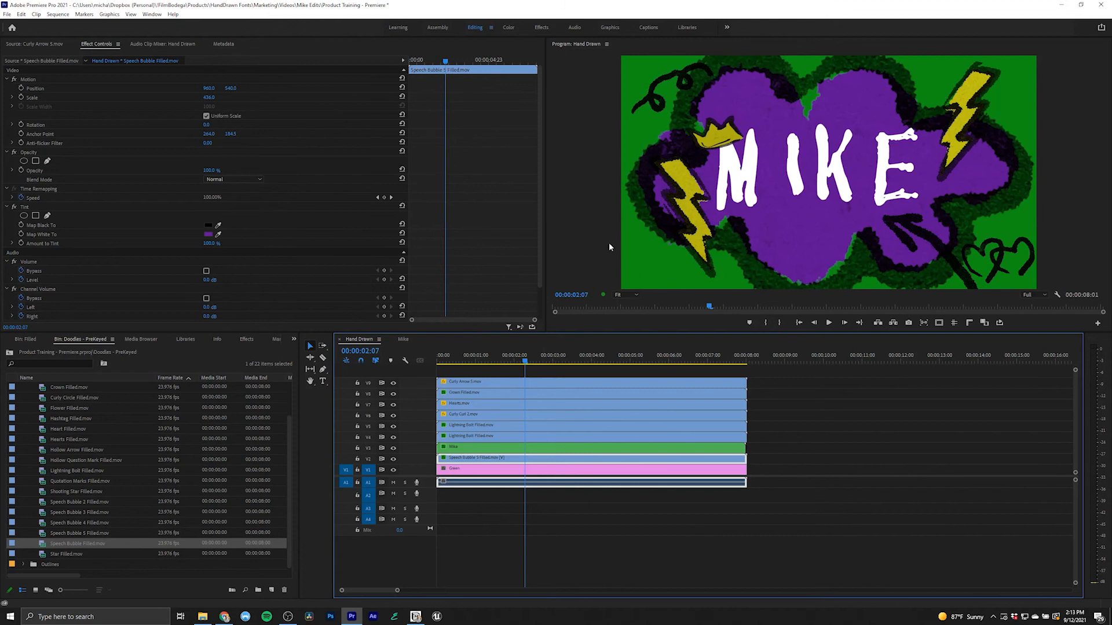
Delete the Green matte clip from V1
left_click_drag(772, 447, 555, 415)
left_click(485, 469)
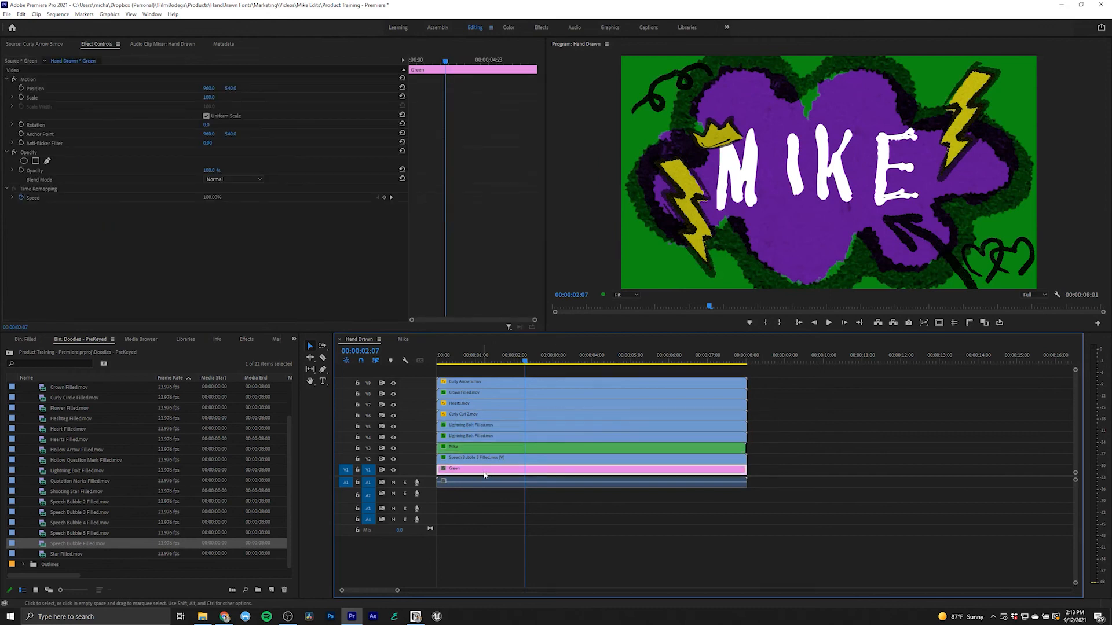
key("Delete")
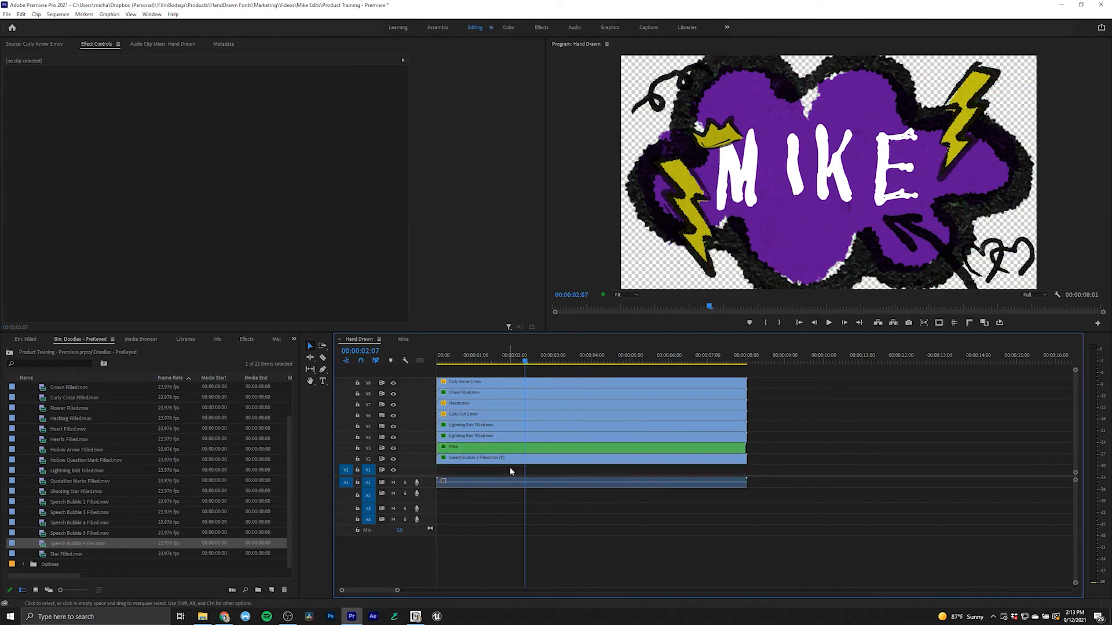
Preview Speech Bubble Filled.mov, place it on V1 at the sequence start, scale it to about 685% and shift it vertically to fill the frame
double_click(73, 544)
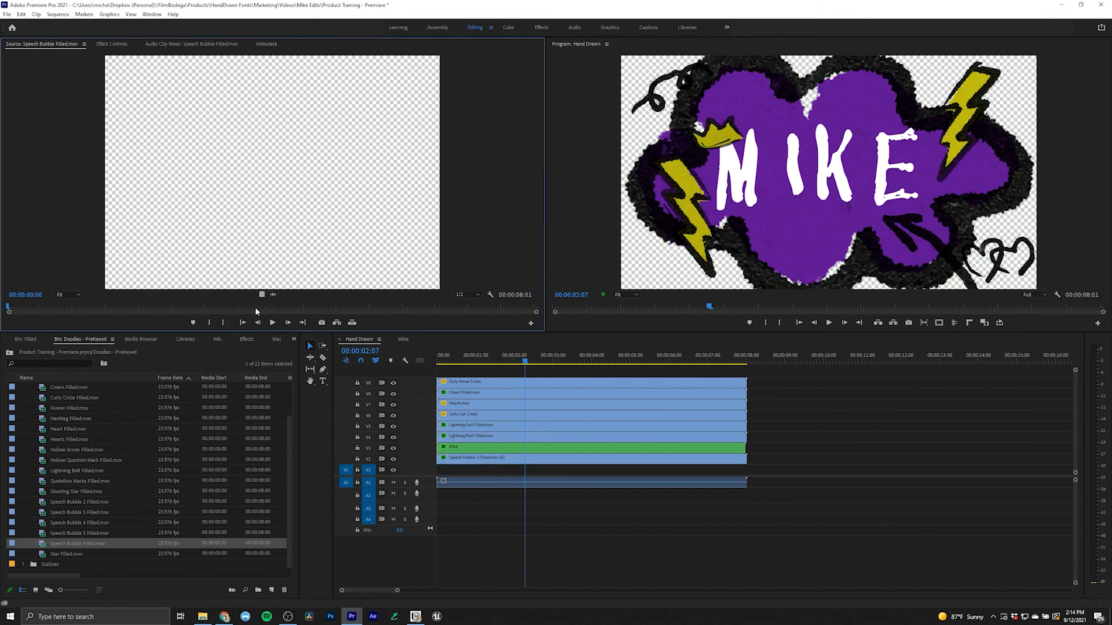
left_click(254, 308)
left_click_drag(45, 547, 430, 481)
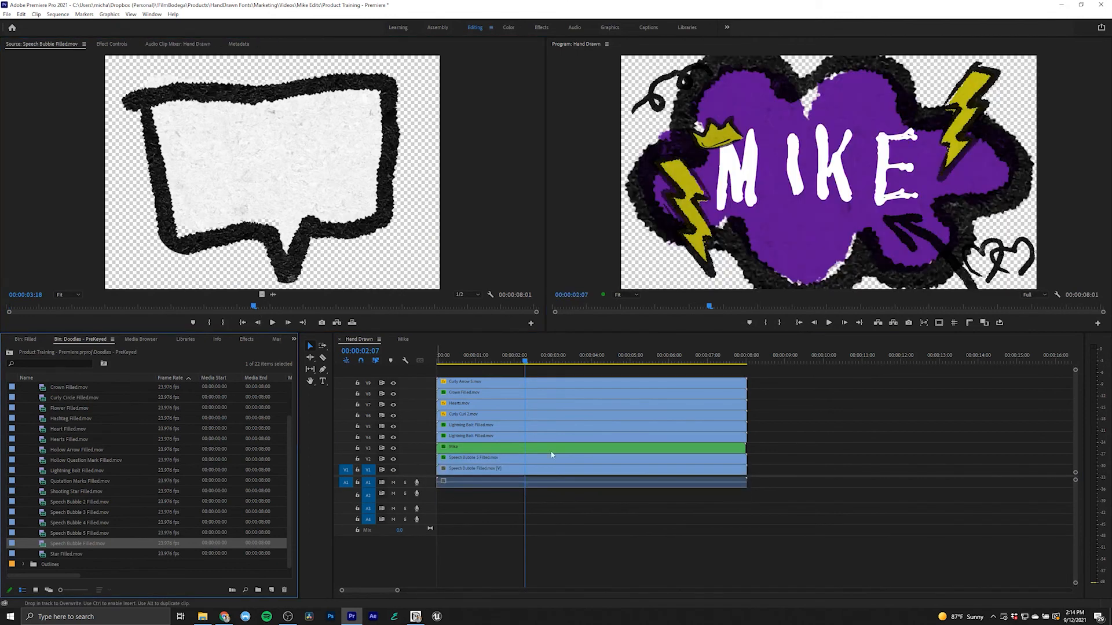
left_click(110, 45)
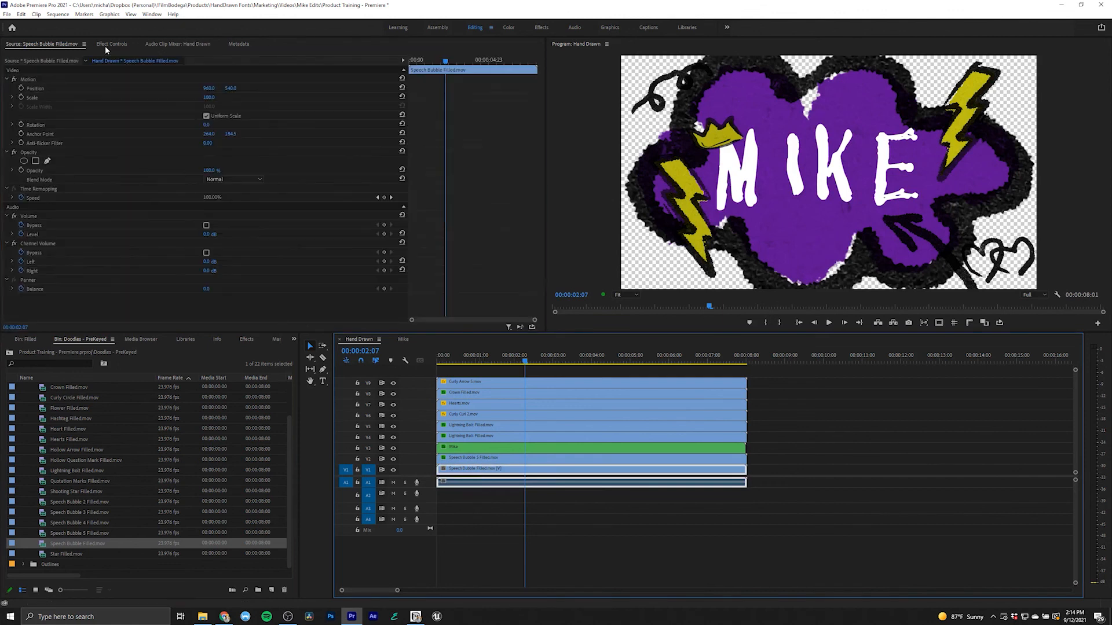
left_click_drag(208, 98, 329, 97)
left_click_drag(230, 88, 175, 88)
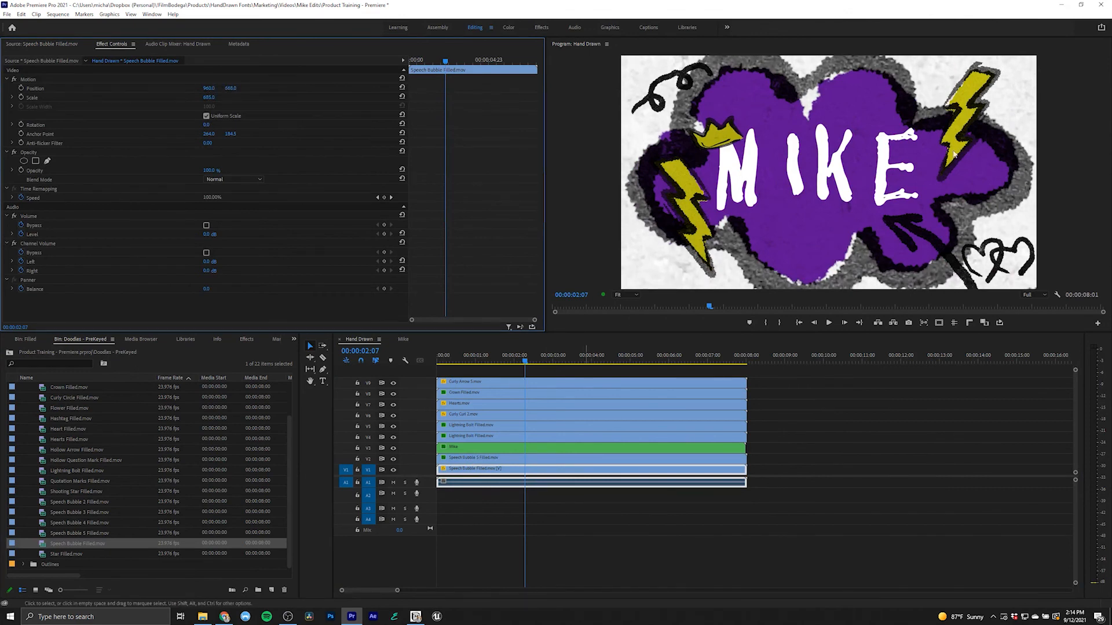
Apply the Tint effect to the Speech Bubble Filled clip on V1 and map white to green 07810D
left_click(247, 340)
left_click_drag(41, 415, 506, 476)
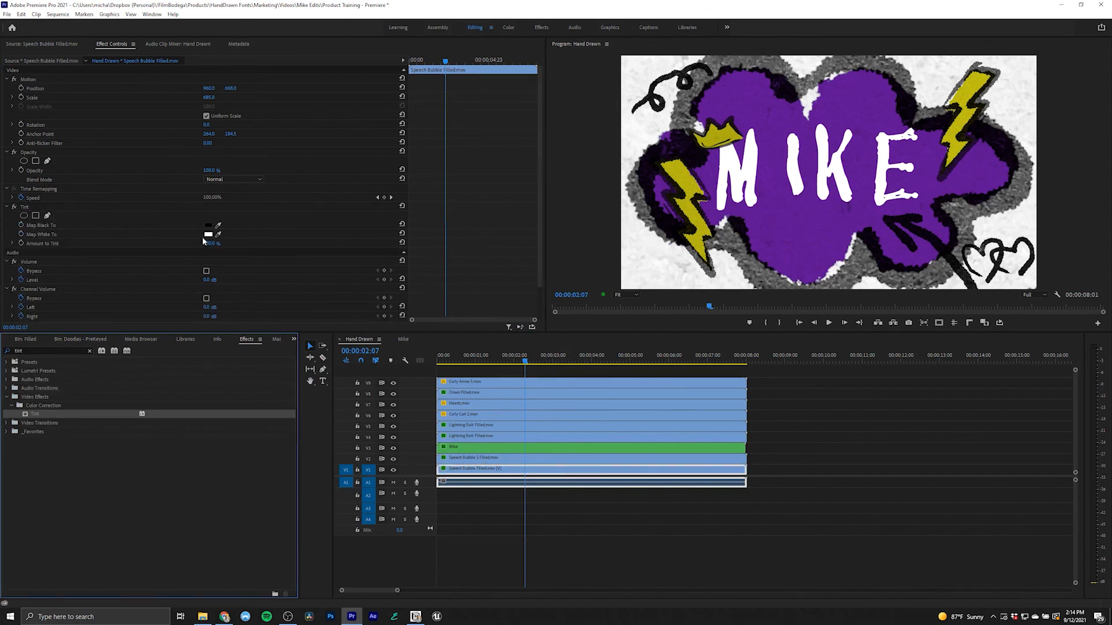
left_click(208, 234)
mouse_move(549, 317)
left_mouse_down()
mouse_move(557, 324)
mouse_move(555, 308)
left_mouse_up()
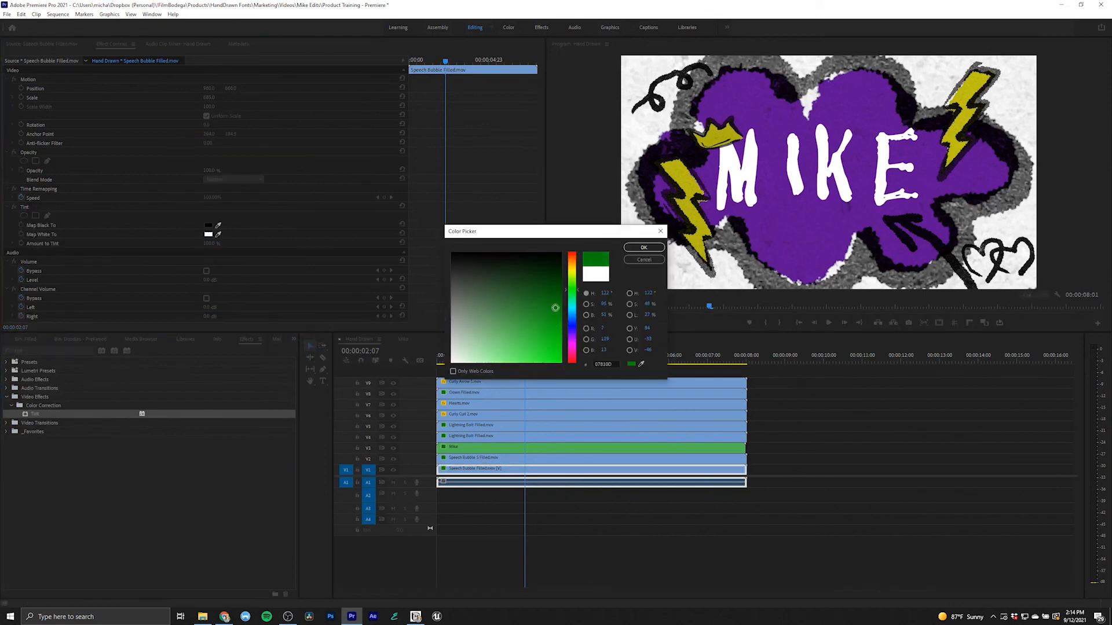
left_click(644, 247)
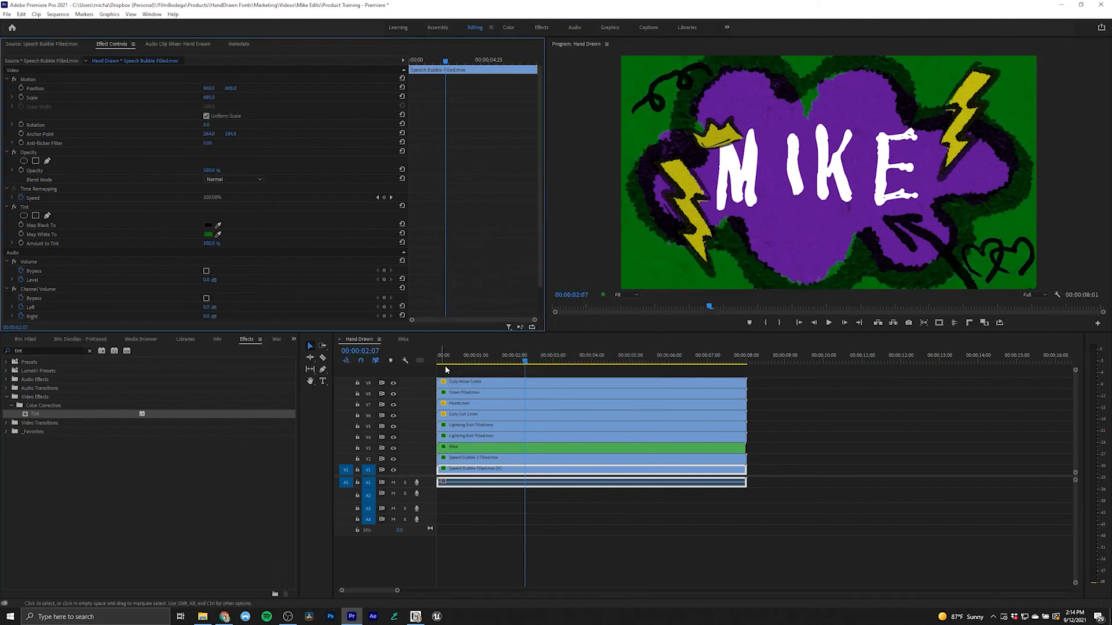
Play the sequence from the beginning to check the drawn-on green background behind the word
left_click_drag(446, 358, 419, 356)
key("space")
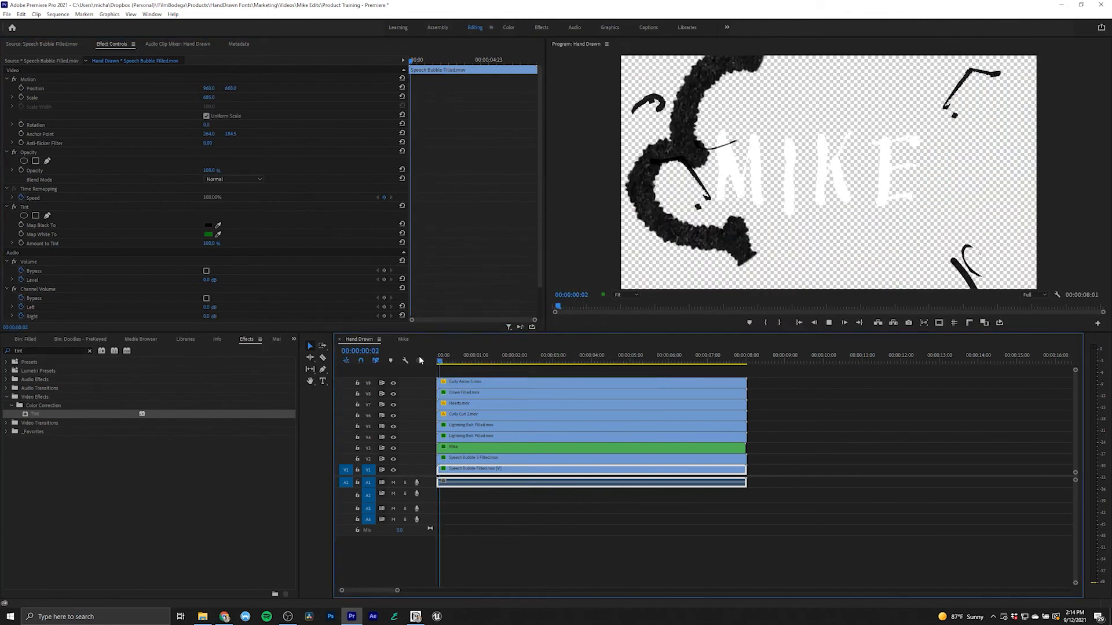
key("space")
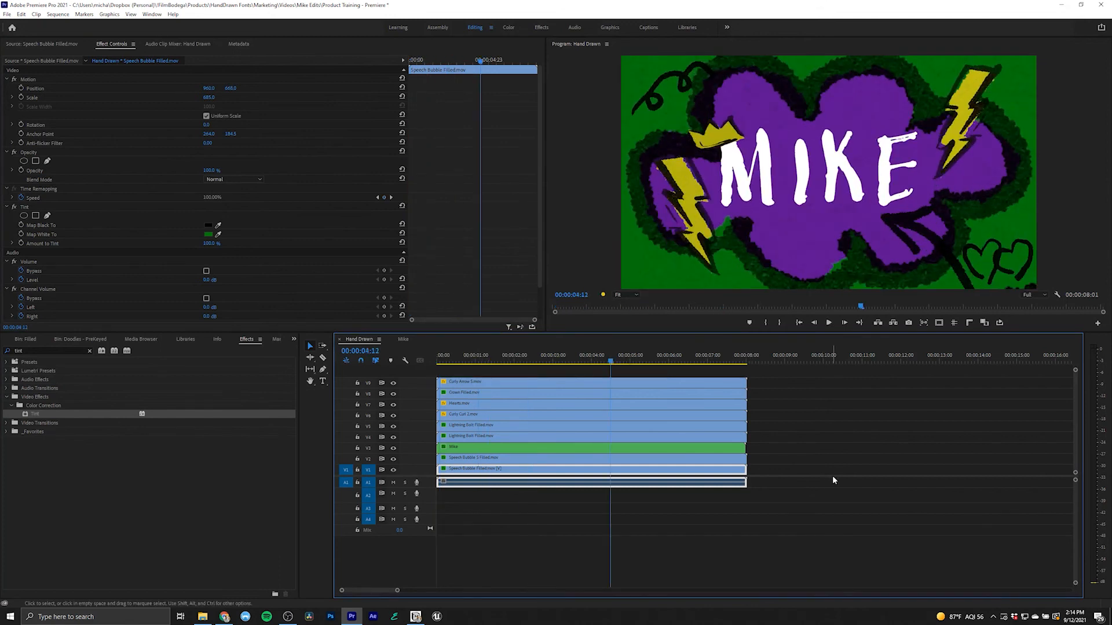
Replace the green speech bubble clip on V1 with the favorited SUPERMOGRT - Film Bodega template from Essential Graphics, starting at 0
left_click(152, 14)
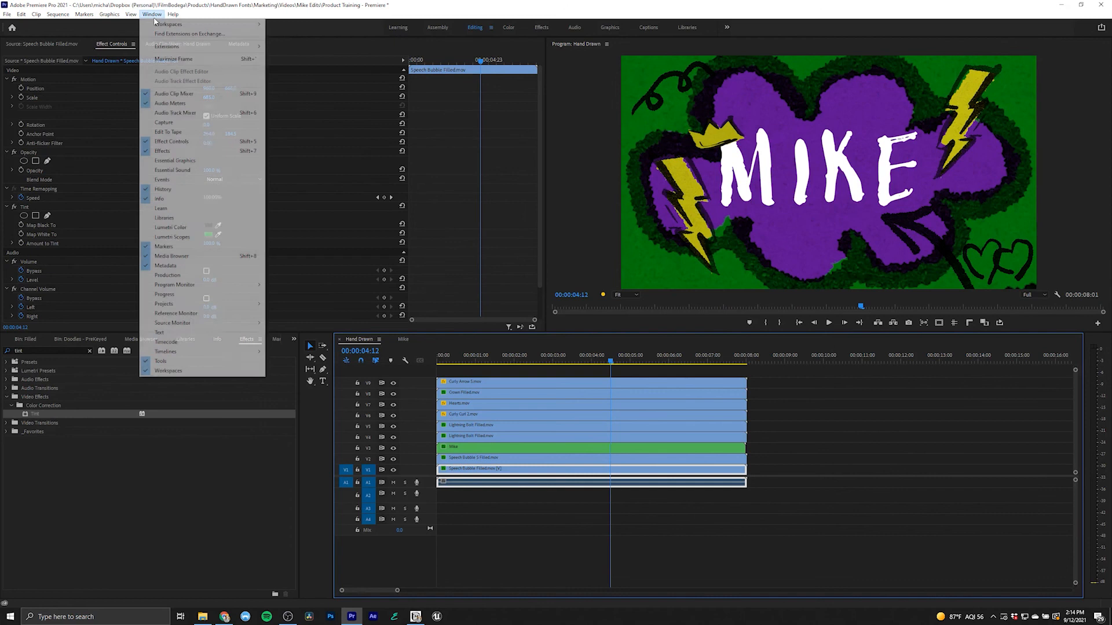
left_click(199, 162)
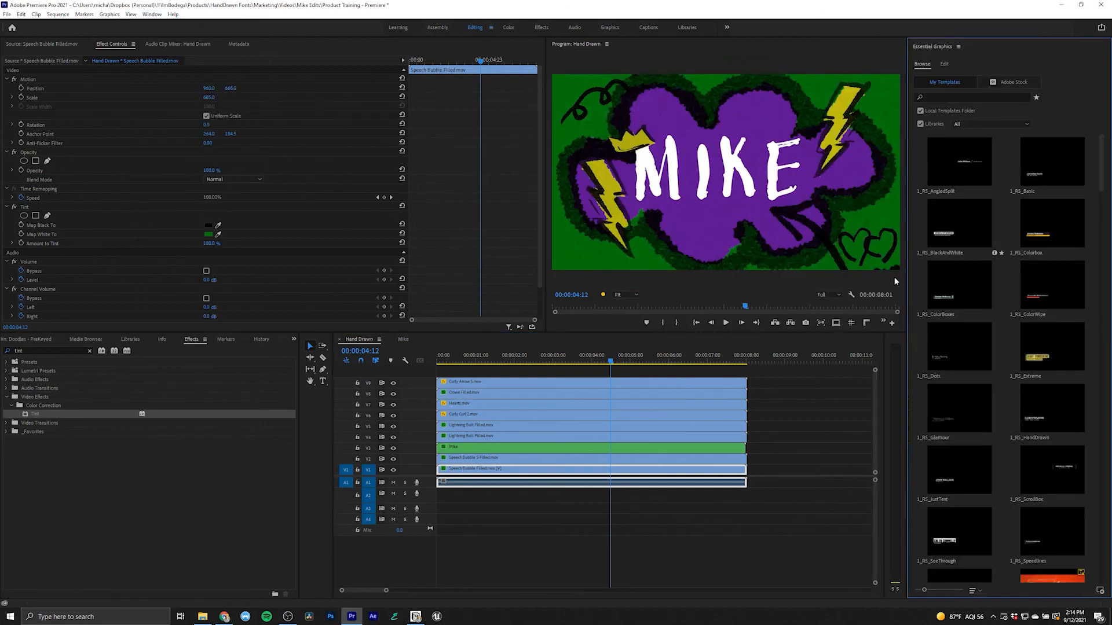
left_click(515, 471)
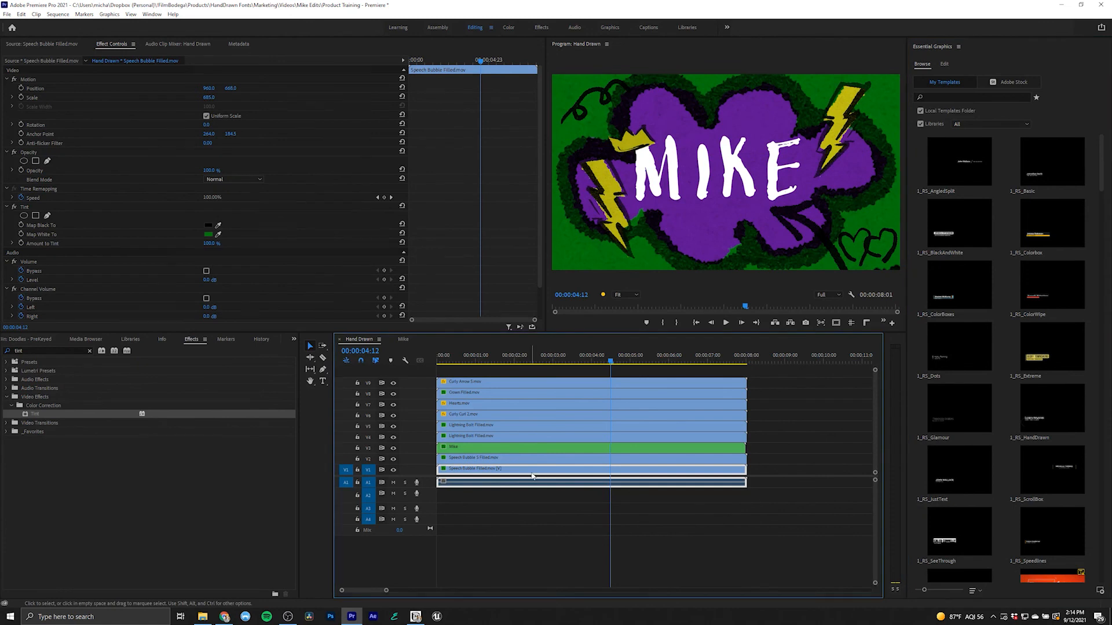
key("Delete")
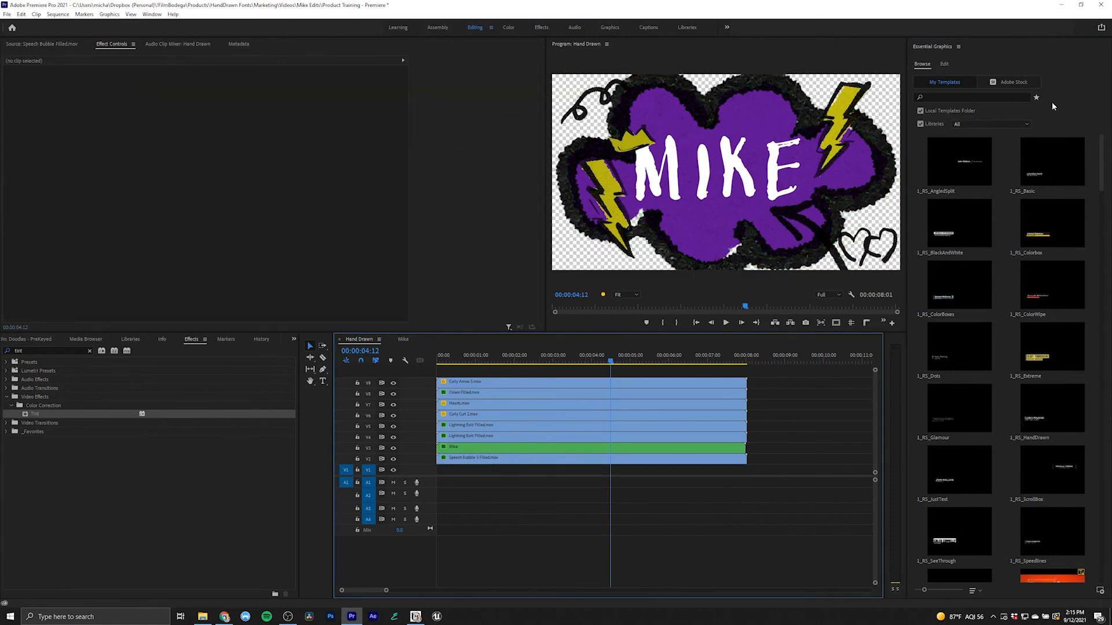
left_click(1037, 98)
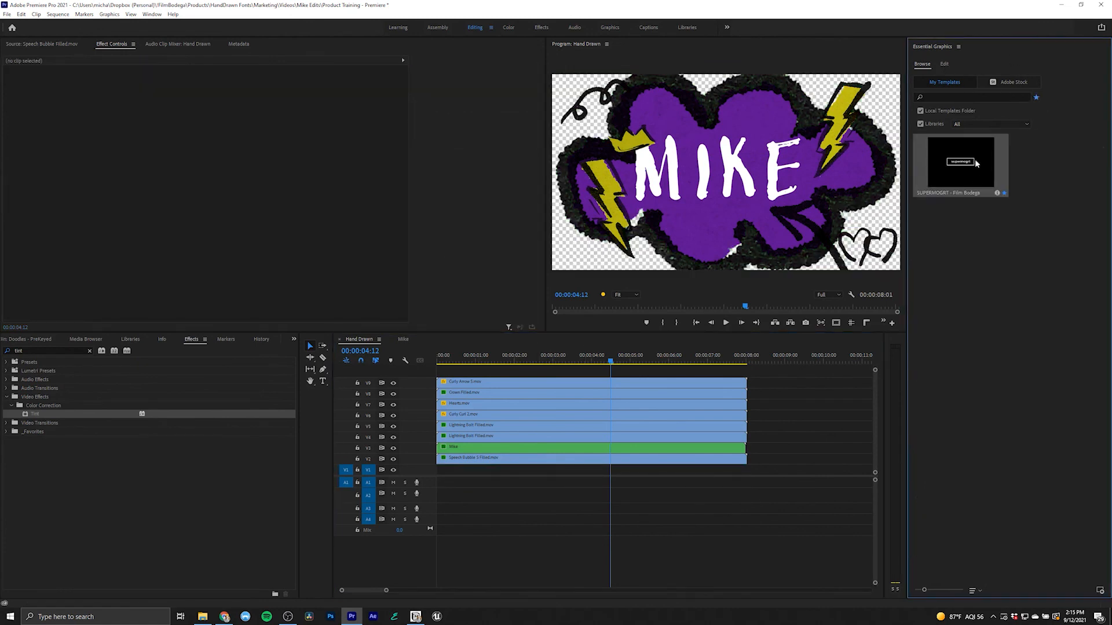
left_click_drag(548, 437, 438, 474)
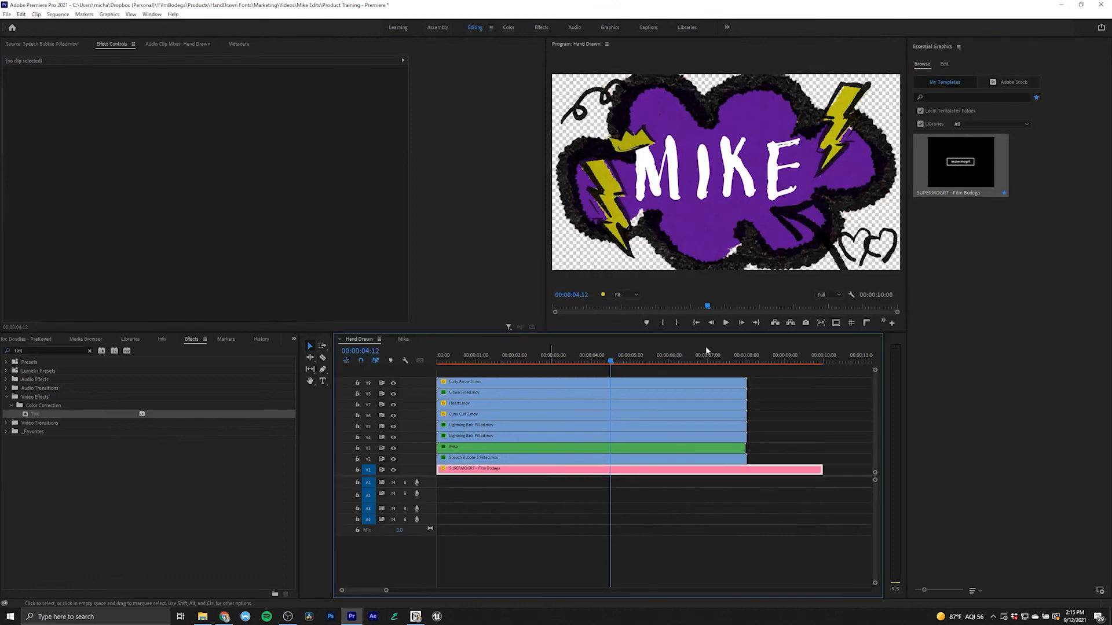
Enable Animated BG in the SUPERMOGRT template's background settings and change its color to green
left_click(943, 64)
left_click(915, 133)
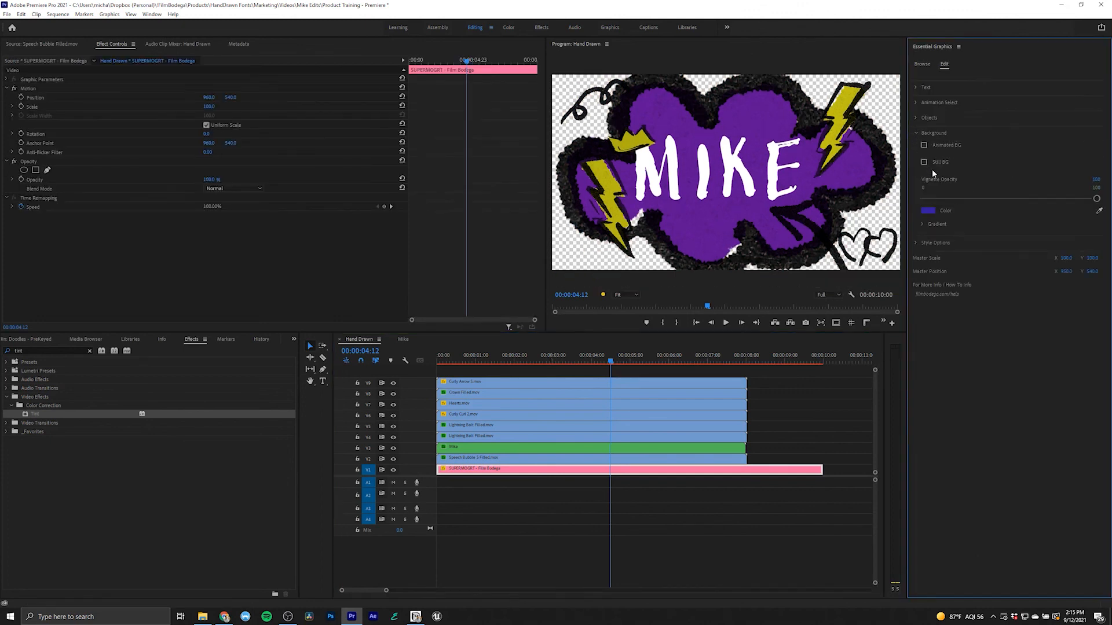
left_click(923, 145)
left_click(927, 211)
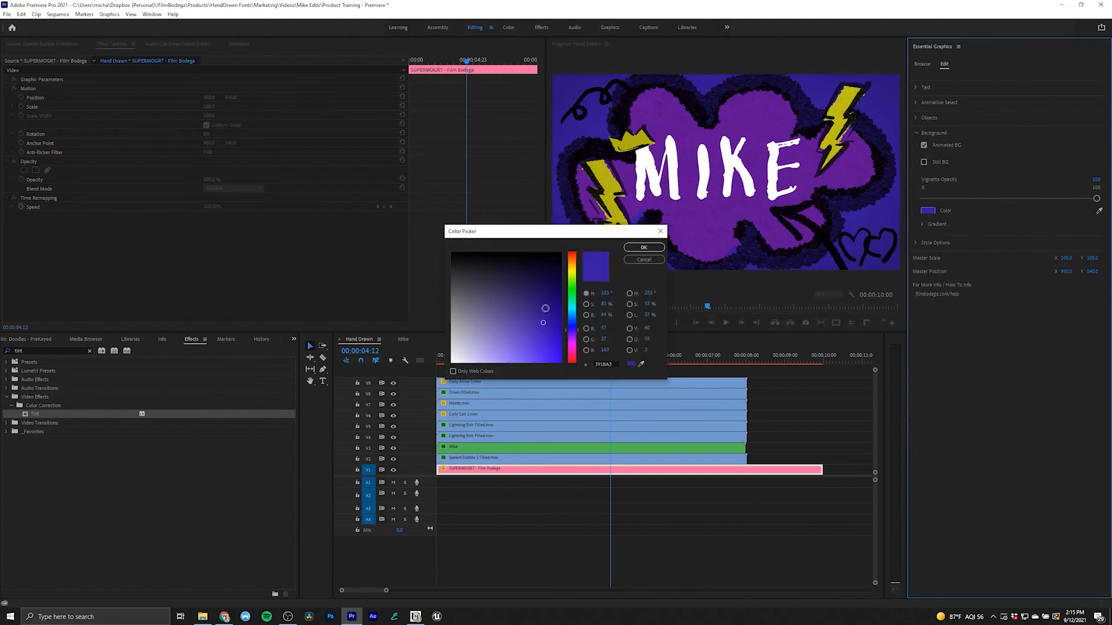
left_click(573, 293)
left_click(643, 248)
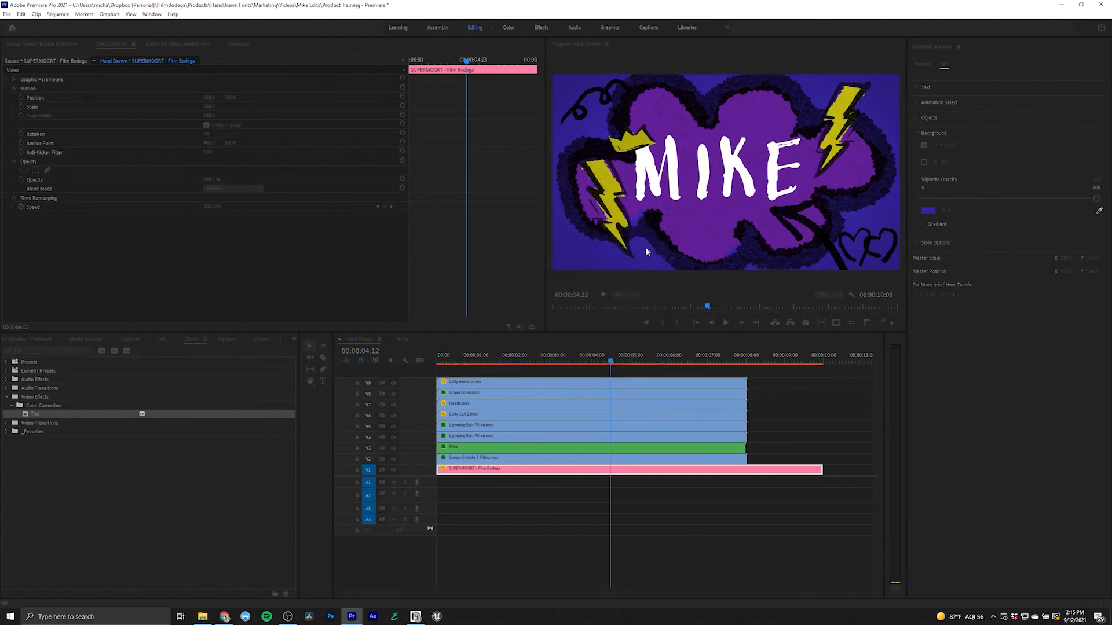
Turn on Pencil Texture in the template's style options and set Pencil Texture Amount to about 22
left_click(915, 243)
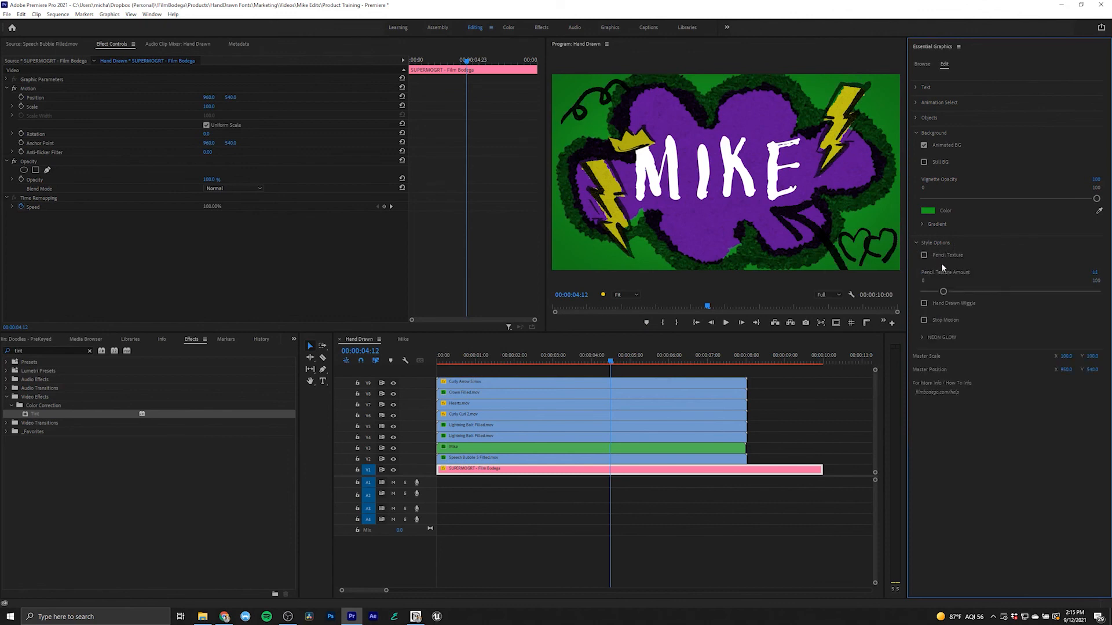
left_click(924, 256)
left_click_drag(943, 292, 1027, 297)
left_click(971, 293)
left_click_drag(971, 292, 961, 291)
Play back the sequence from near the start and from about 2.5 seconds to review the textured animated background
left_click_drag(460, 361, 444, 364)
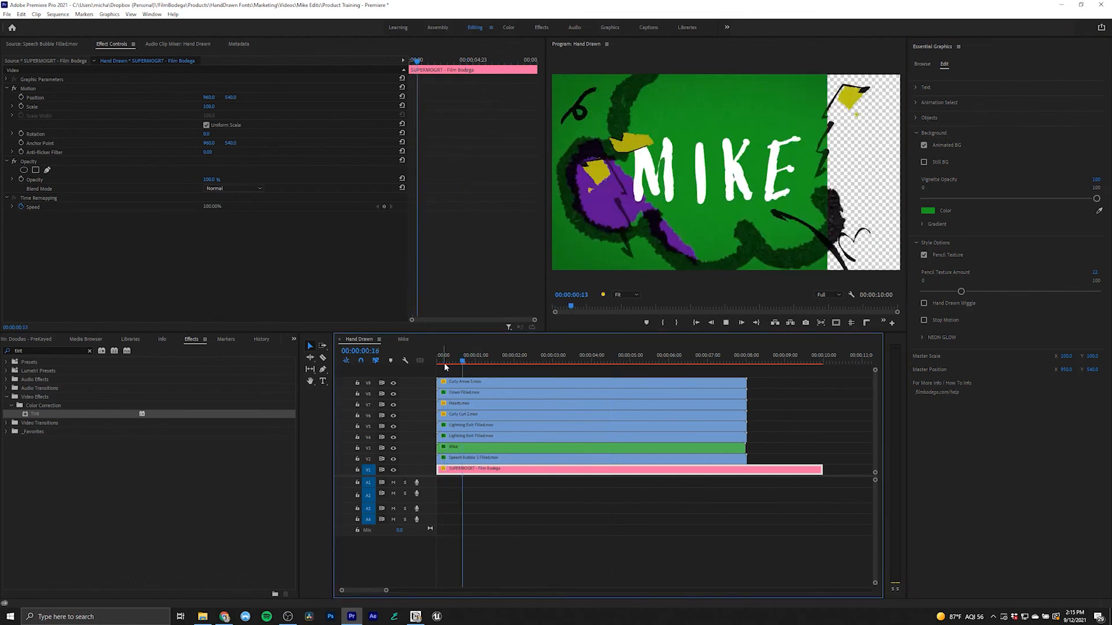
left_click(537, 360)
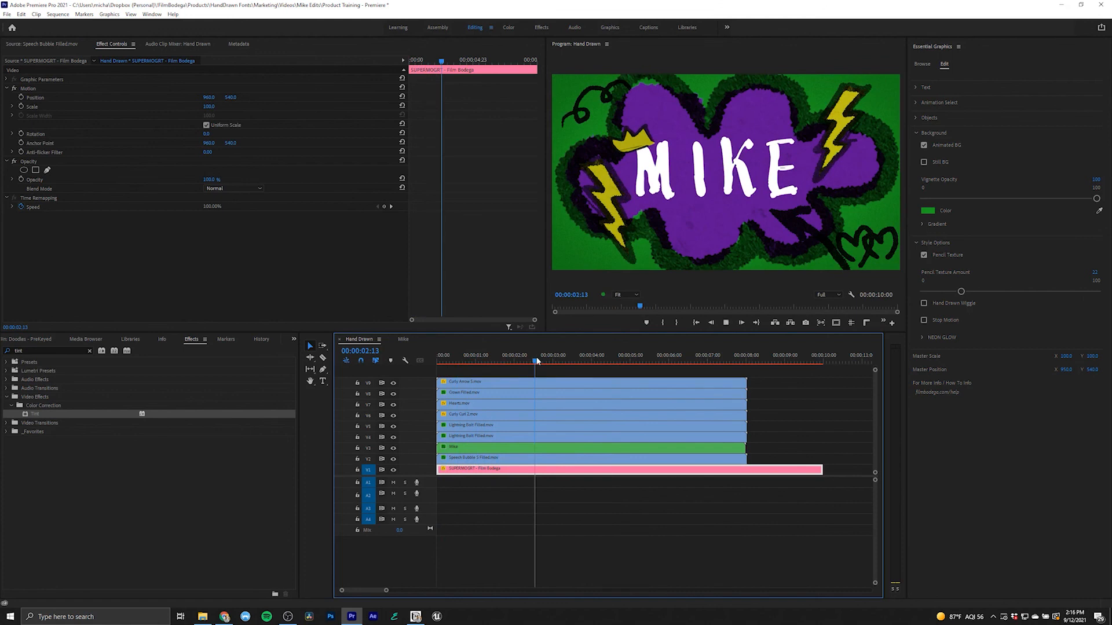
key("space")
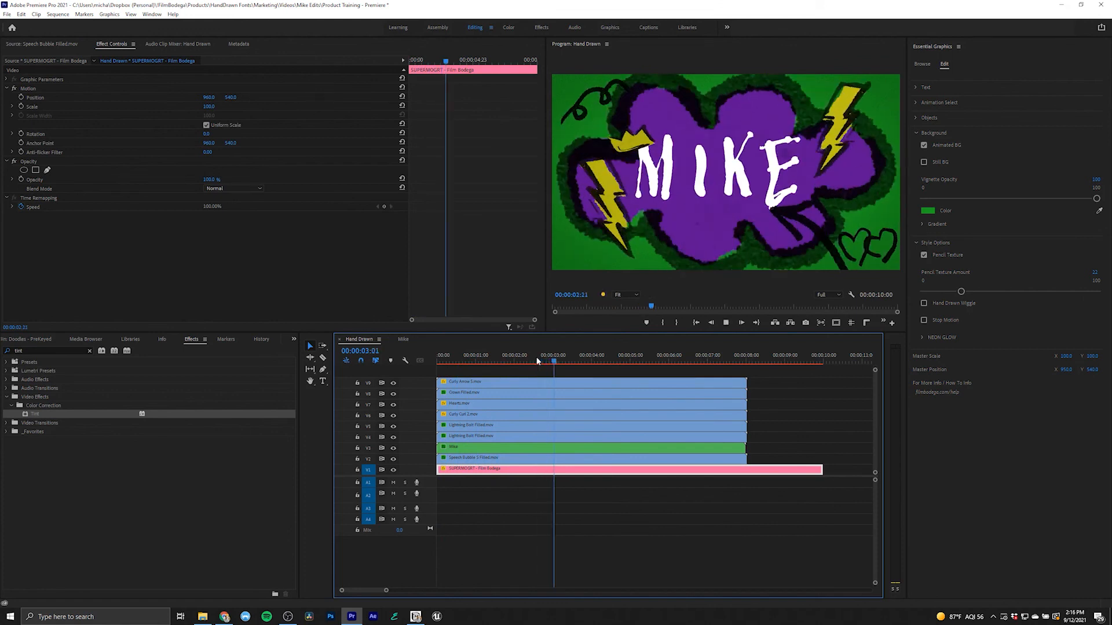